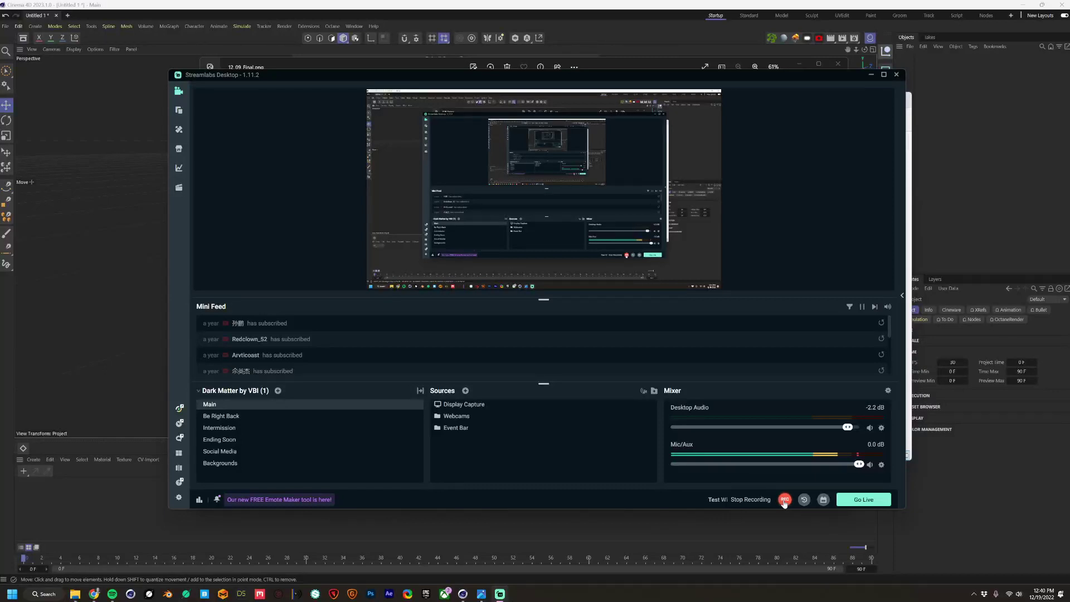
# - Examine the reference render 12_09_Final.png of the glowing cube between two hands, and switch back to Cinema 4D
pyautogui.click(360, 65)
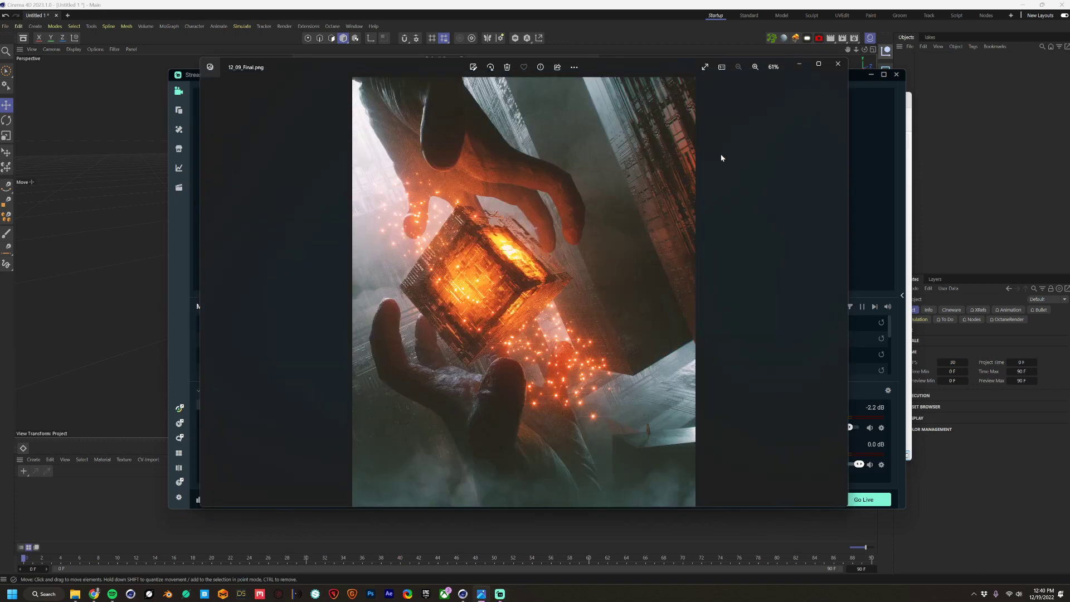
pyautogui.click(871, 74)
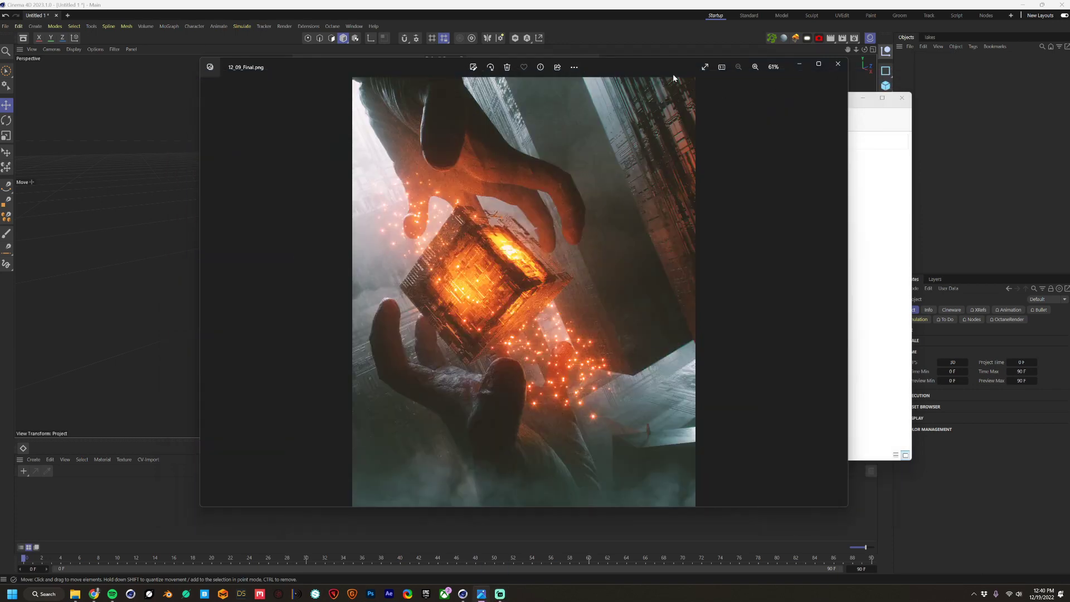
pyautogui.moveTo(631, 65); pyautogui.dragTo(624, 54)
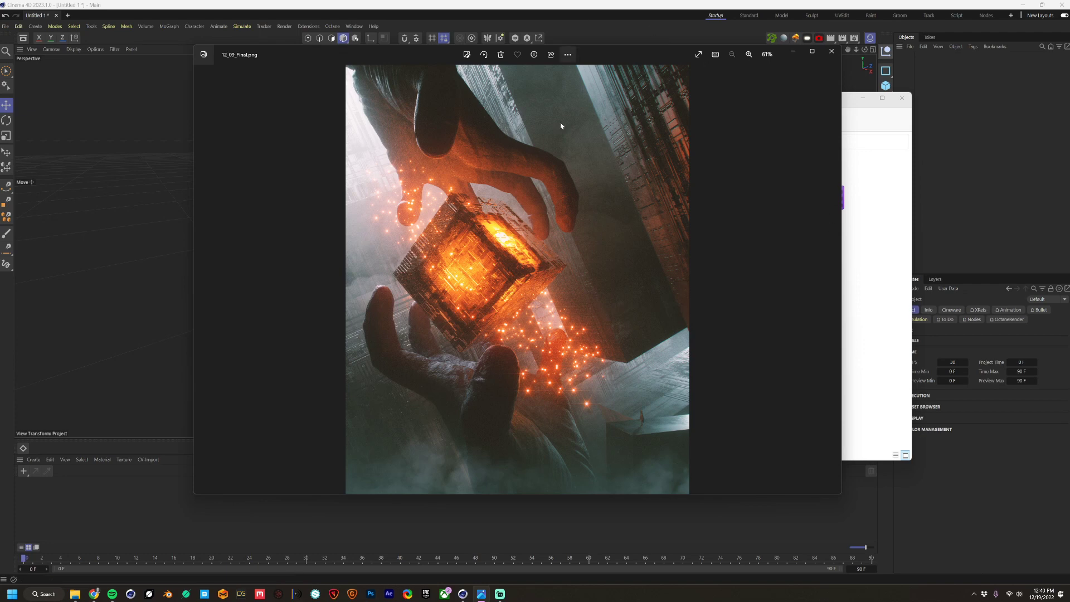
pyautogui.click(371, 9)
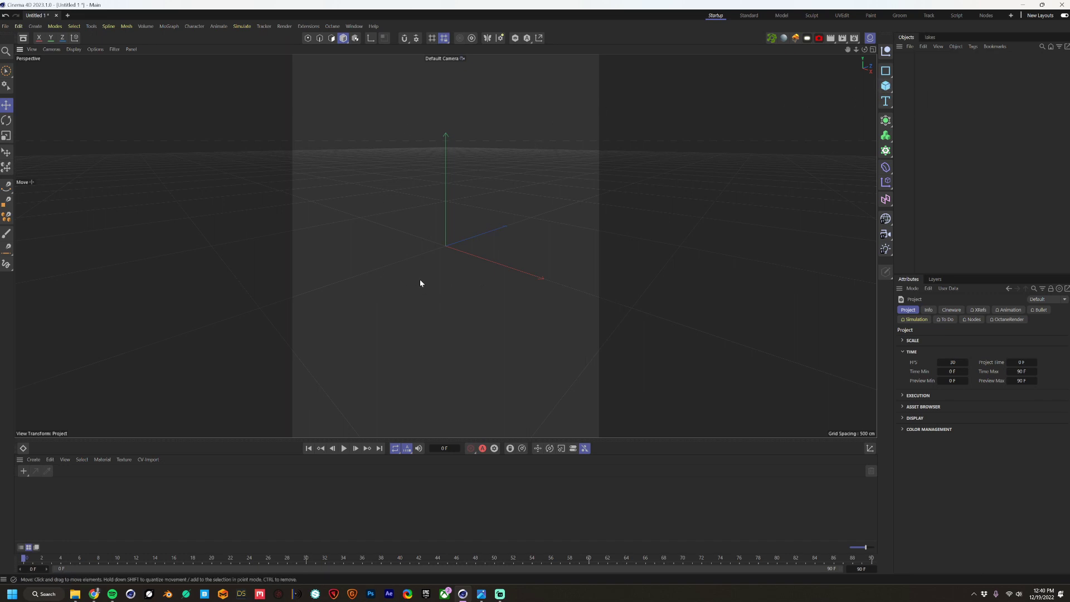
# - Add a cube primitive at the centre of the empty scene and frame it up close
pyautogui.click(886, 86)
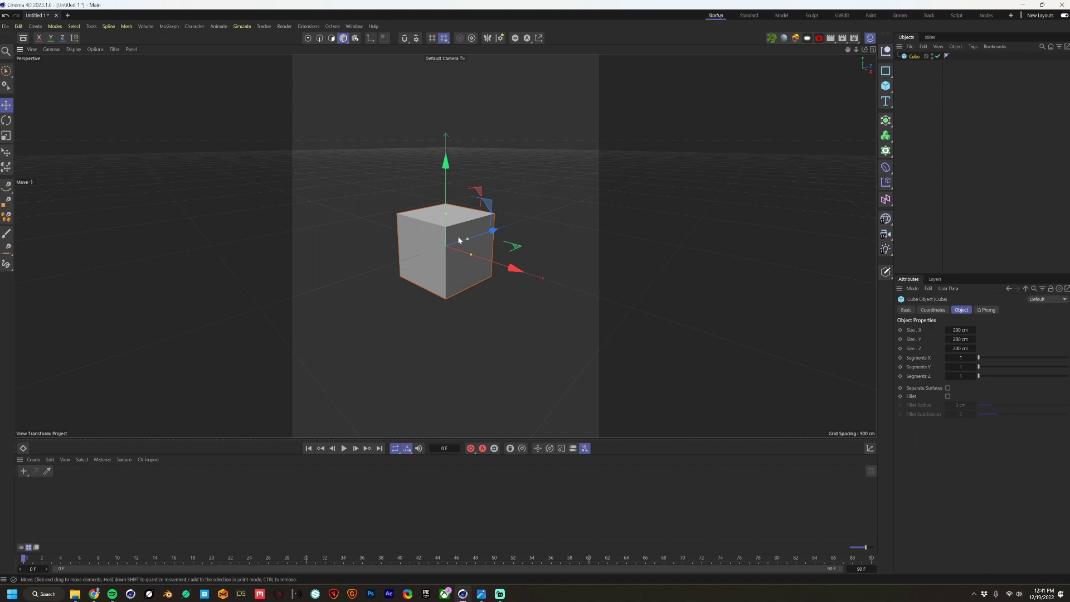
pyautogui.keyDown('alt'); pyautogui.moveTo(458, 237); pyautogui.dragTo(488, 230, button='right'); pyautogui.keyUp('alt')
pyautogui.moveTo(464, 232)
pyautogui.keyDown('alt'); pyautogui.mouseDown()
pyautogui.moveTo(477, 234)
pyautogui.moveTo(463, 234)
pyautogui.mouseUp(); pyautogui.keyUp('alt')
pyautogui.moveTo(463, 233)
pyautogui.keyDown('alt'); pyautogui.mouseDown(button='middle')
pyautogui.moveTo(487, 236)
pyautogui.moveTo(470, 229)
pyautogui.mouseUp(button='middle'); pyautogui.keyUp('alt')
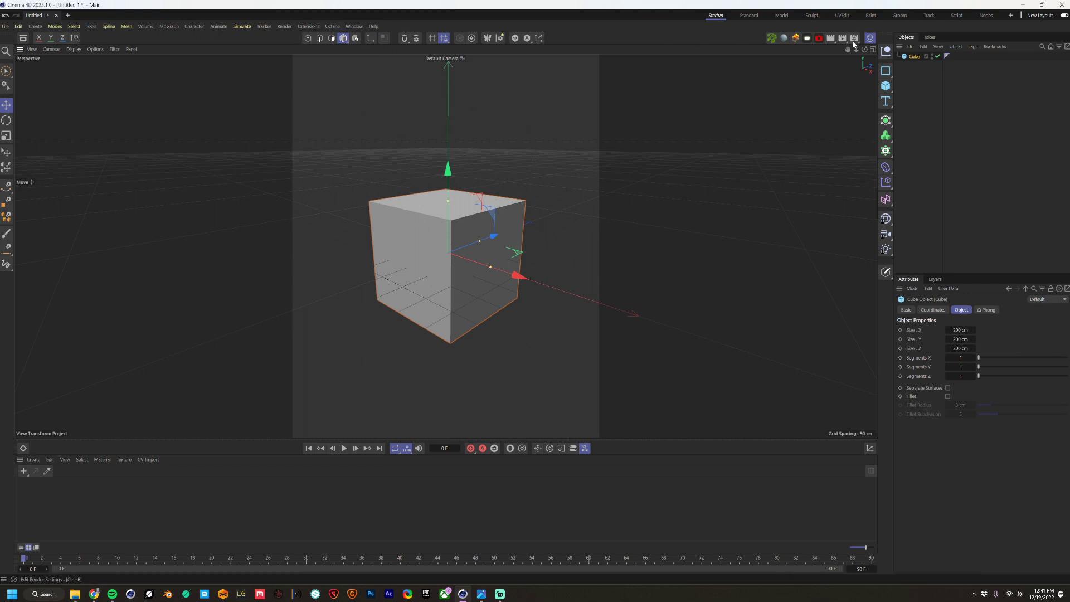
# - Open the Octane Live Viewer and start rendering the scene
pyautogui.click(333, 27)
pyautogui.click(356, 51)
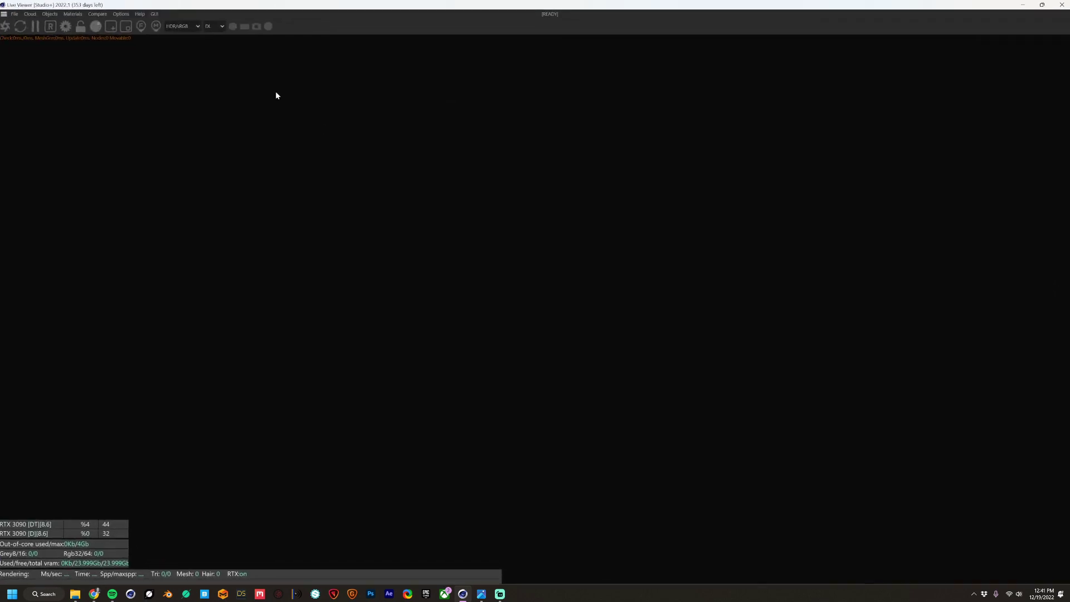
pyautogui.click(5, 26)
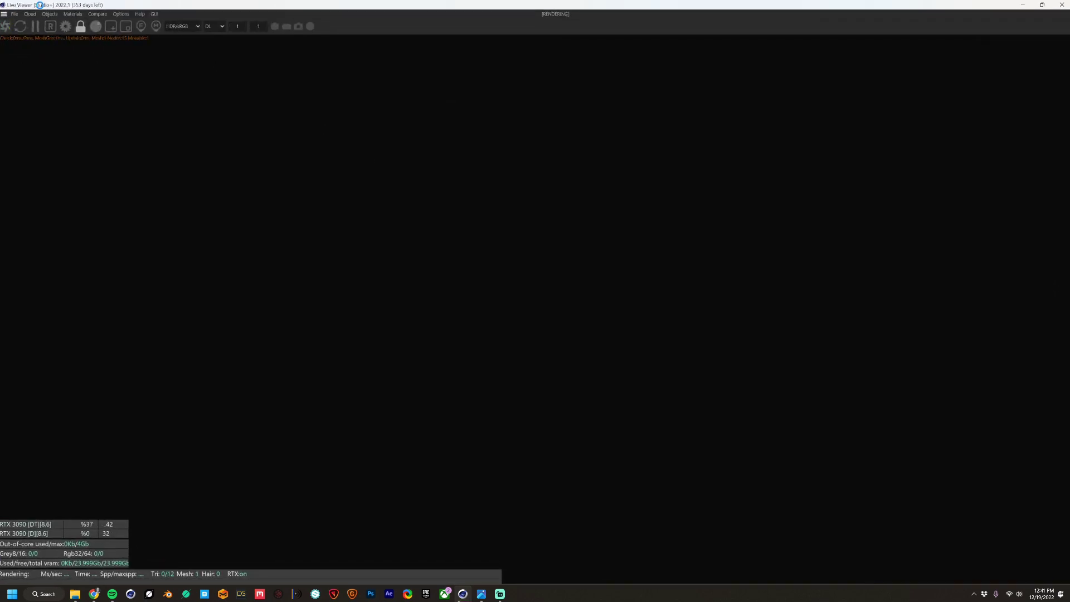
# - Shrink the Live Viewer to a portrait-shaped window and place it beside the cube in the viewport
pyautogui.doubleClick(47, 6)
pyautogui.moveTo(86, 37); pyautogui.dragTo(739, 86)
pyautogui.moveTo(841, 94); pyautogui.dragTo(77, 39)
pyautogui.moveTo(387, 32); pyautogui.dragTo(308, 72)
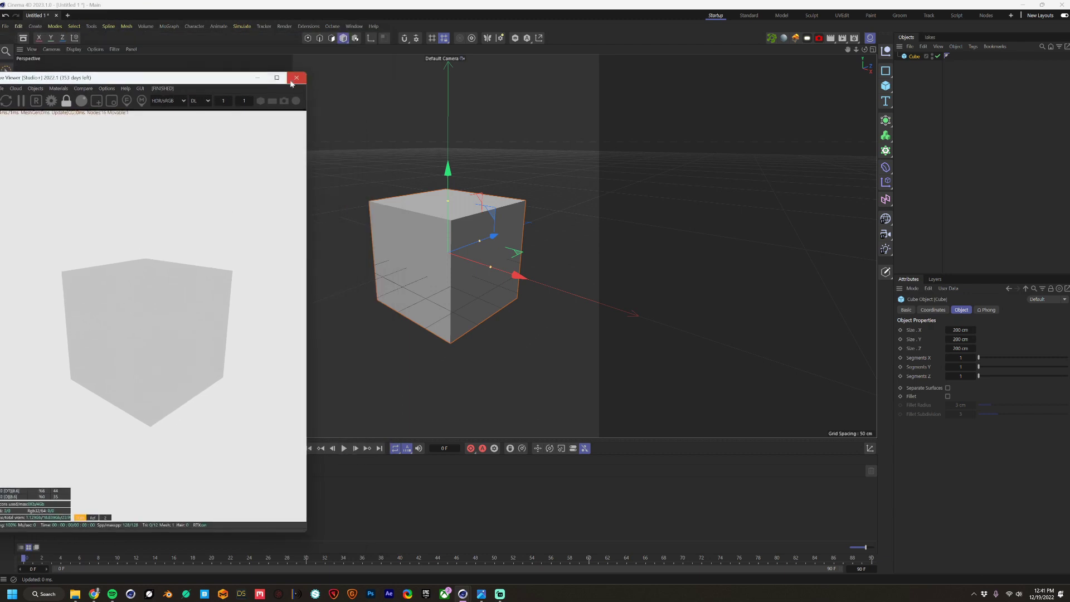
pyautogui.moveTo(225, 78); pyautogui.dragTo(250, 33)
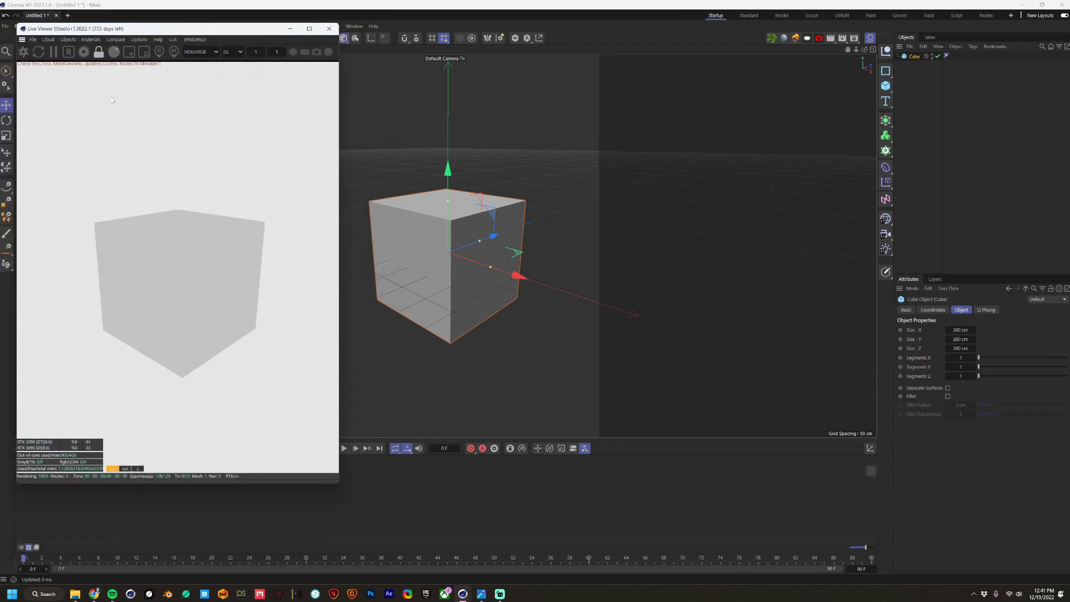
# - Load the saved path tracing preset in the Octane settings and close them
pyautogui.click(84, 52)
pyautogui.moveTo(99, 16); pyautogui.dragTo(125, 20)
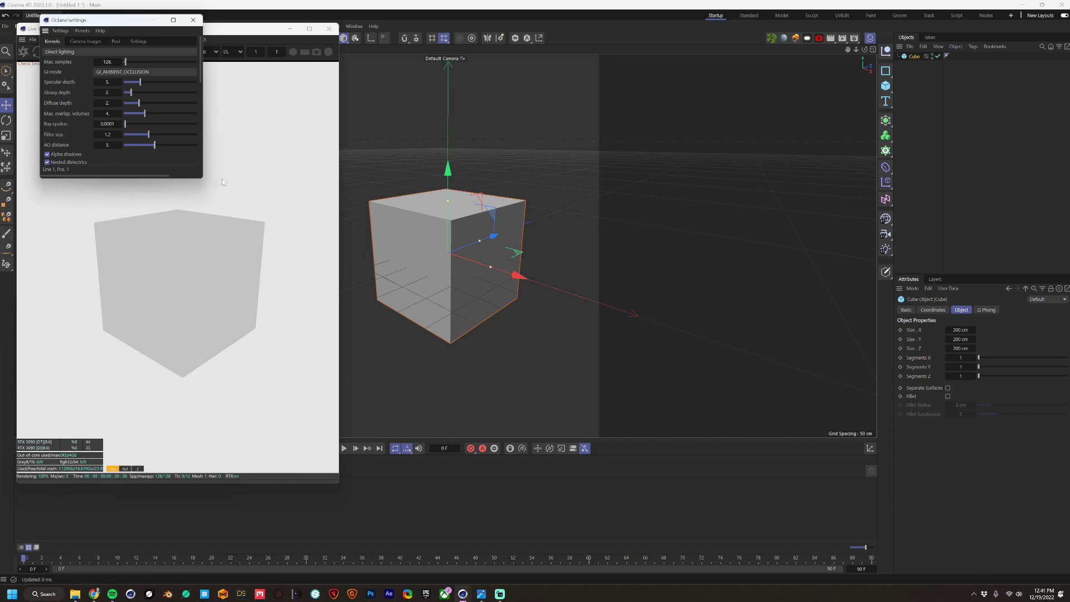
pyautogui.click(83, 31)
pyautogui.click(87, 73)
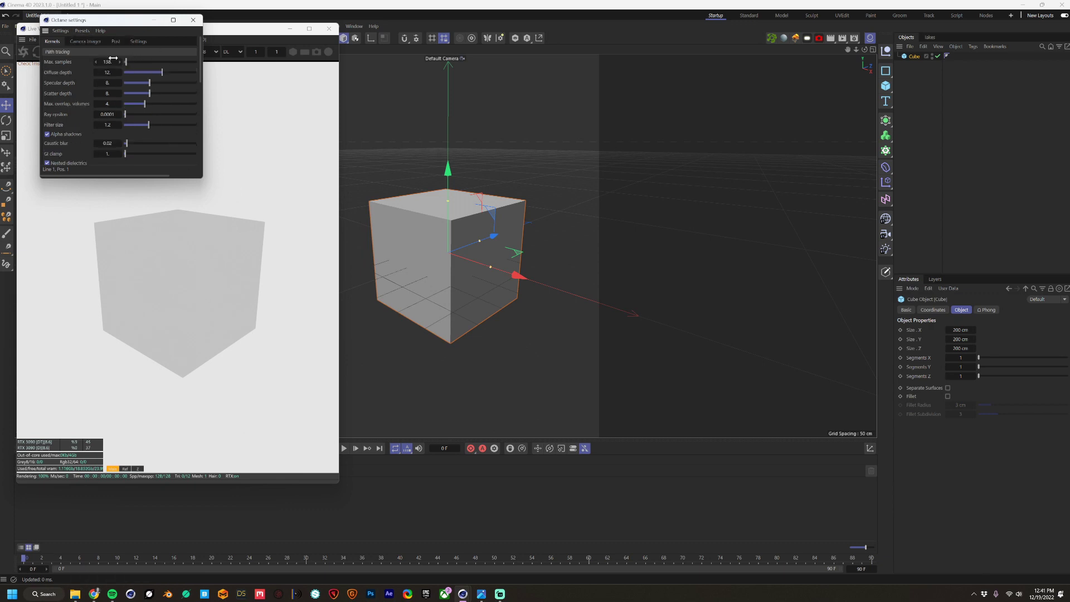
pyautogui.click(82, 30)
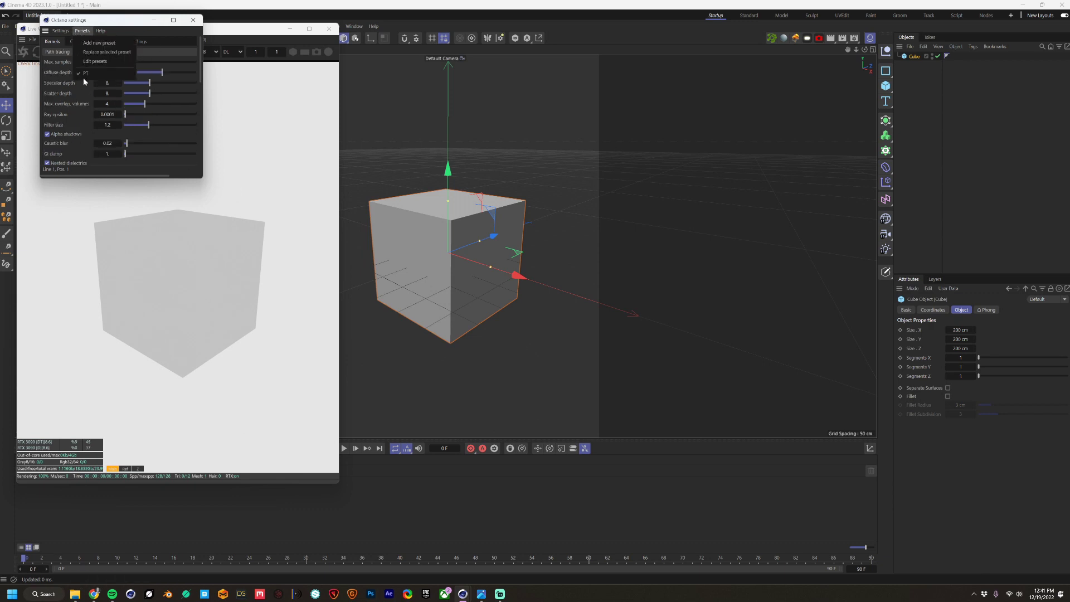
pyautogui.click(91, 74)
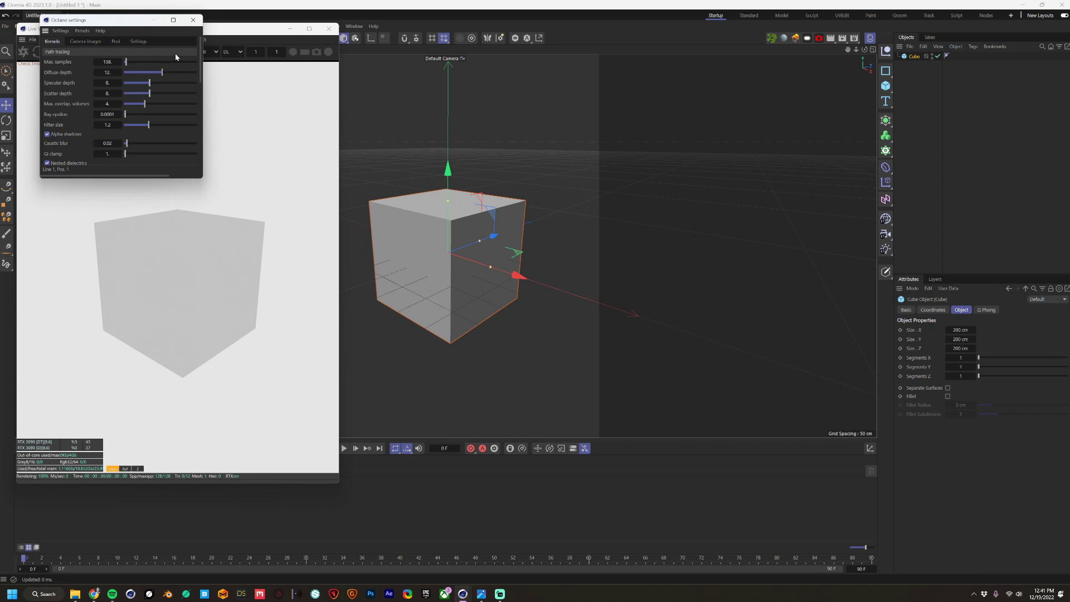
pyautogui.click(193, 20)
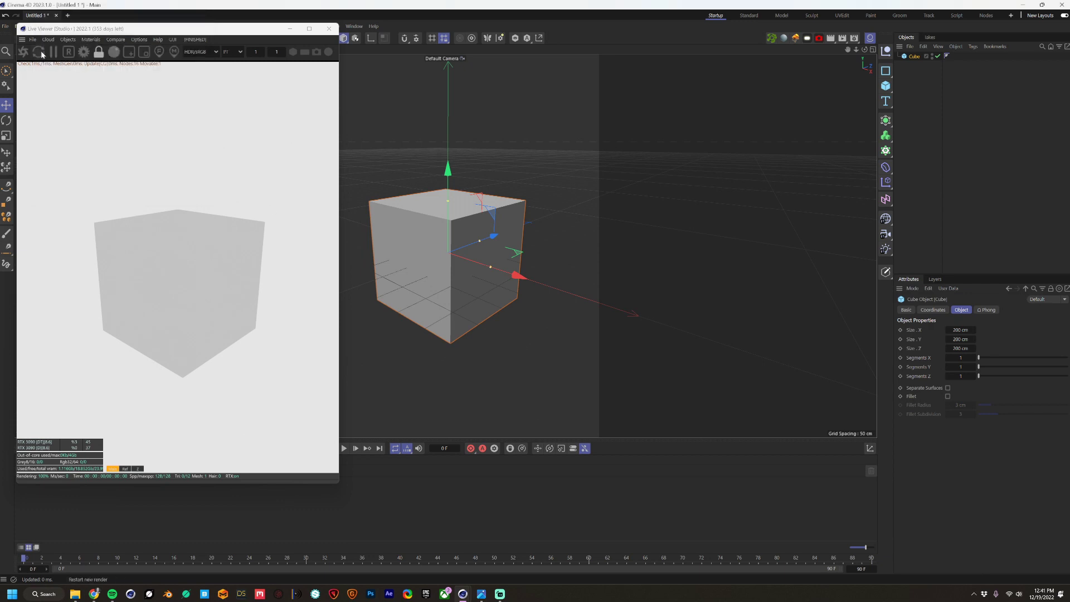
# - Set the path tracing kernel's max samples to 128
pyautogui.click(83, 51)
pyautogui.click(79, 49)
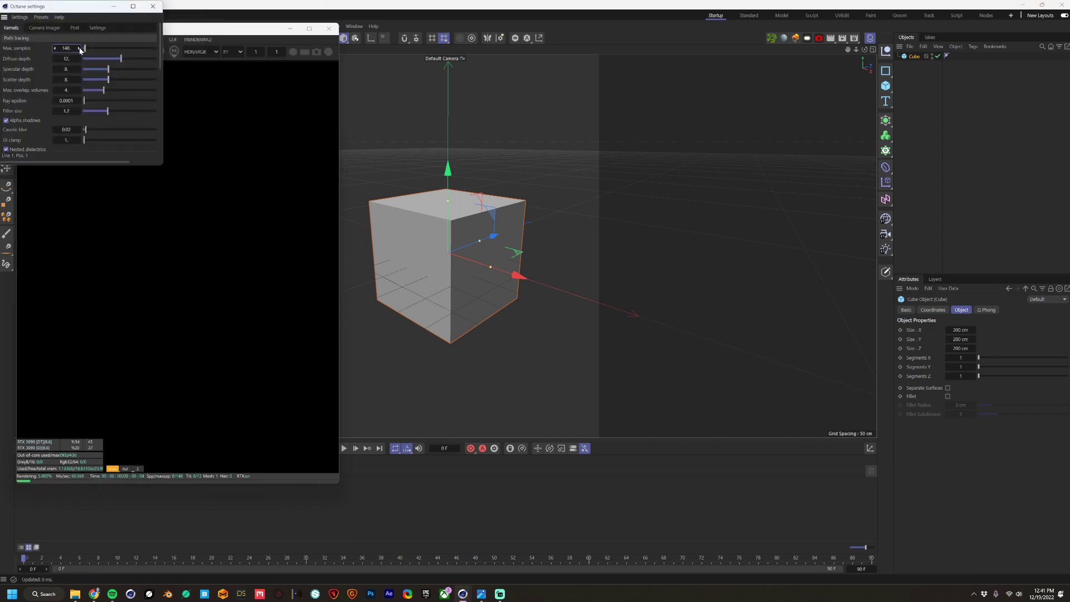
pyautogui.click(55, 48)
pyautogui.click(55, 49)
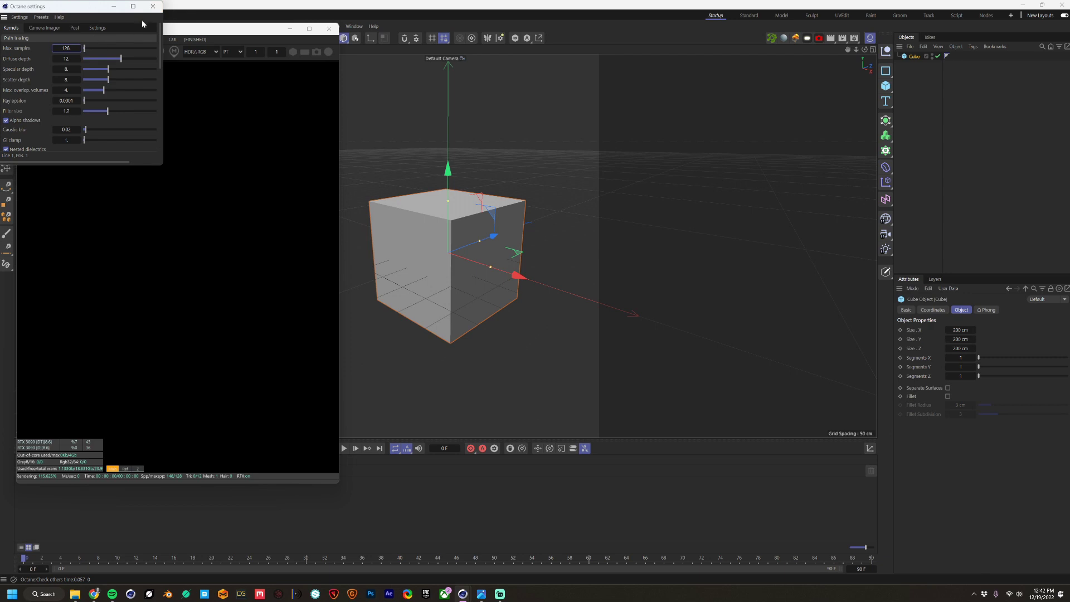
pyautogui.click(151, 7)
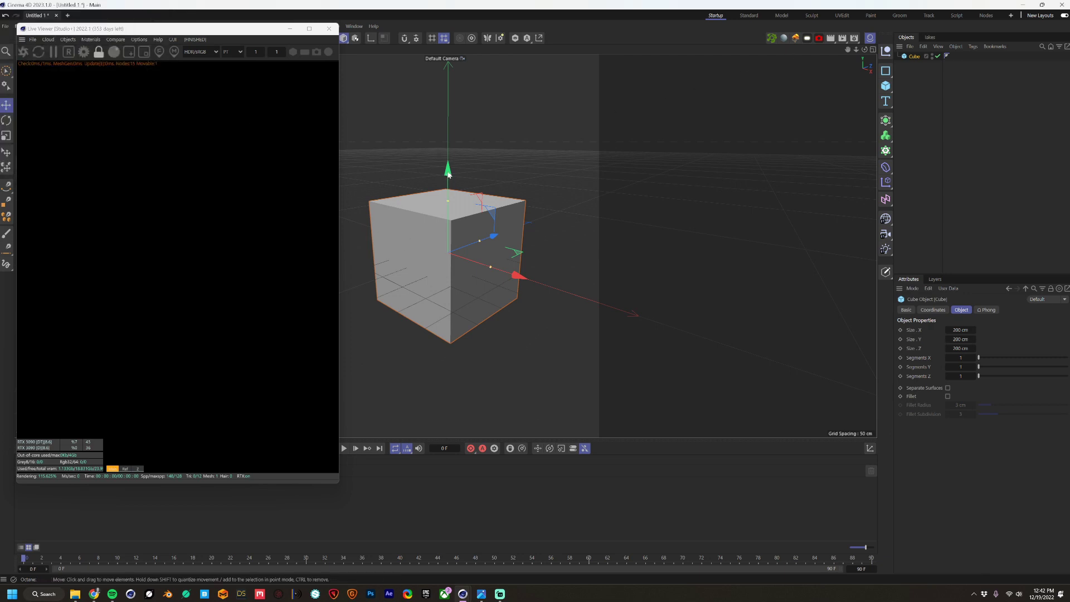
# - Shorten the Live Viewer to uncover the material area, and create an Octane Material and assign it to the cube
pyautogui.click(399, 521)
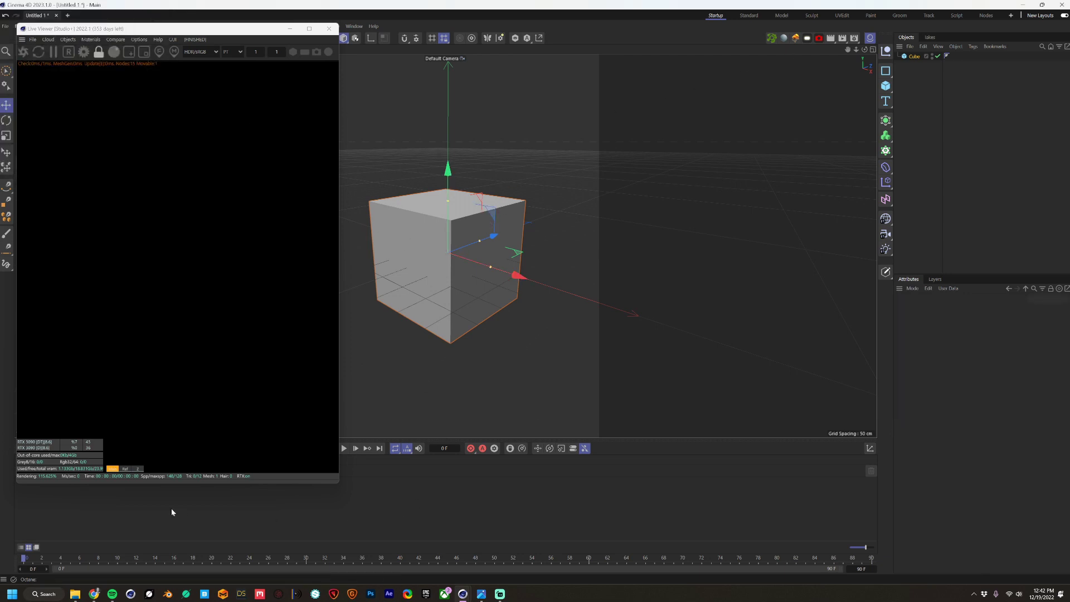
pyautogui.moveTo(249, 484); pyautogui.dragTo(248, 422)
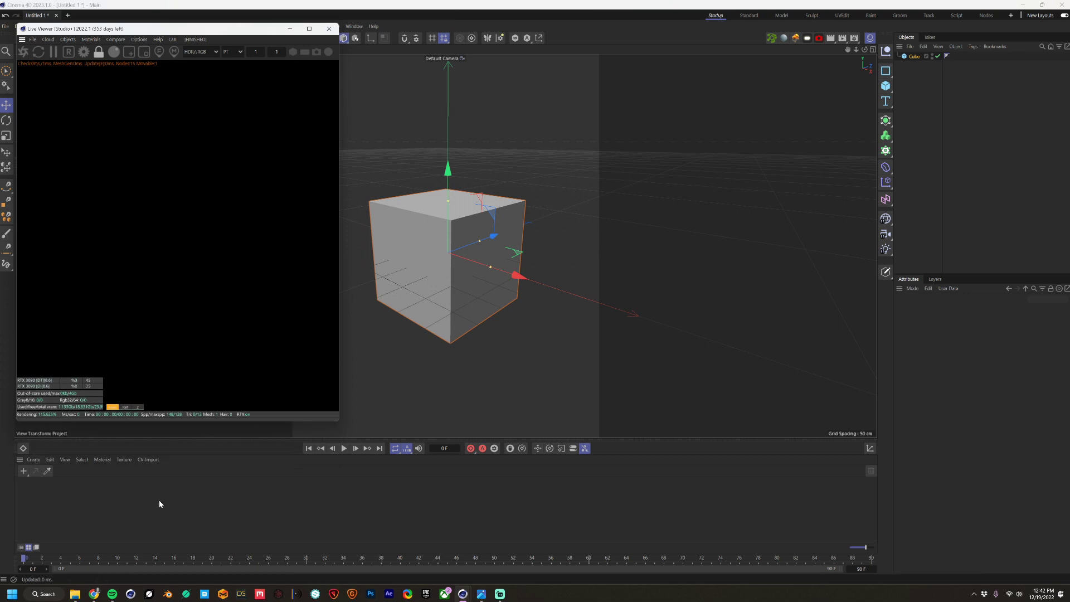
pyautogui.click(33, 459)
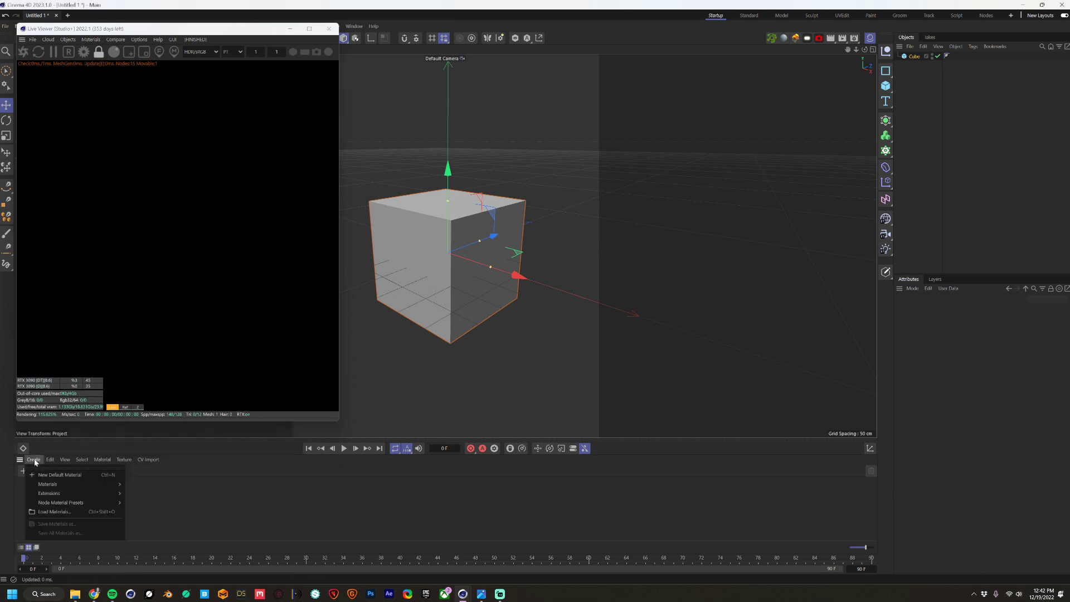
pyautogui.moveTo(78, 493)
pyautogui.moveTo(142, 497)
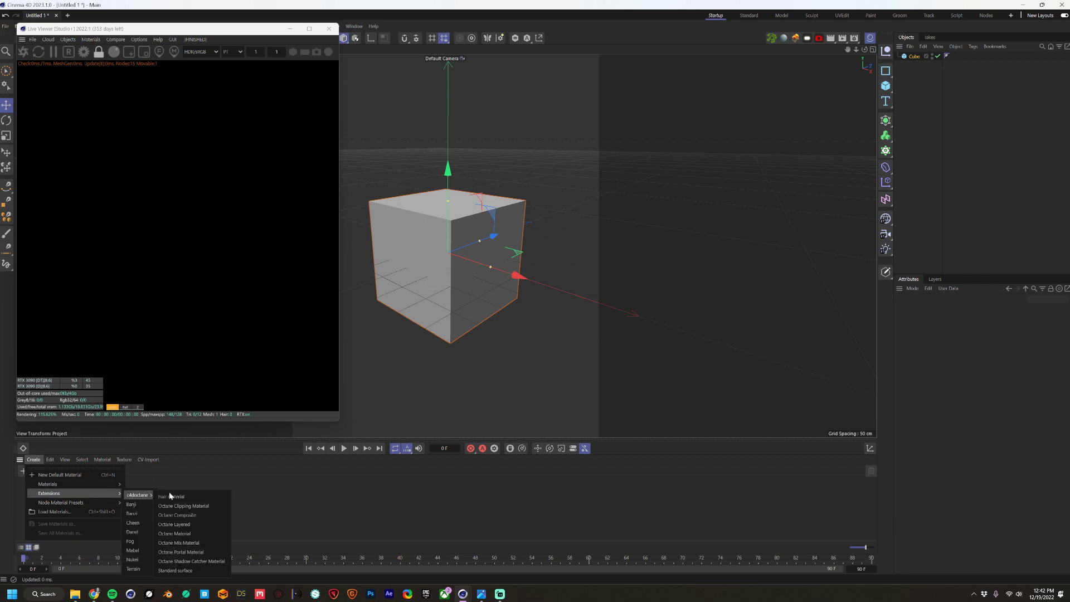
pyautogui.click(178, 534)
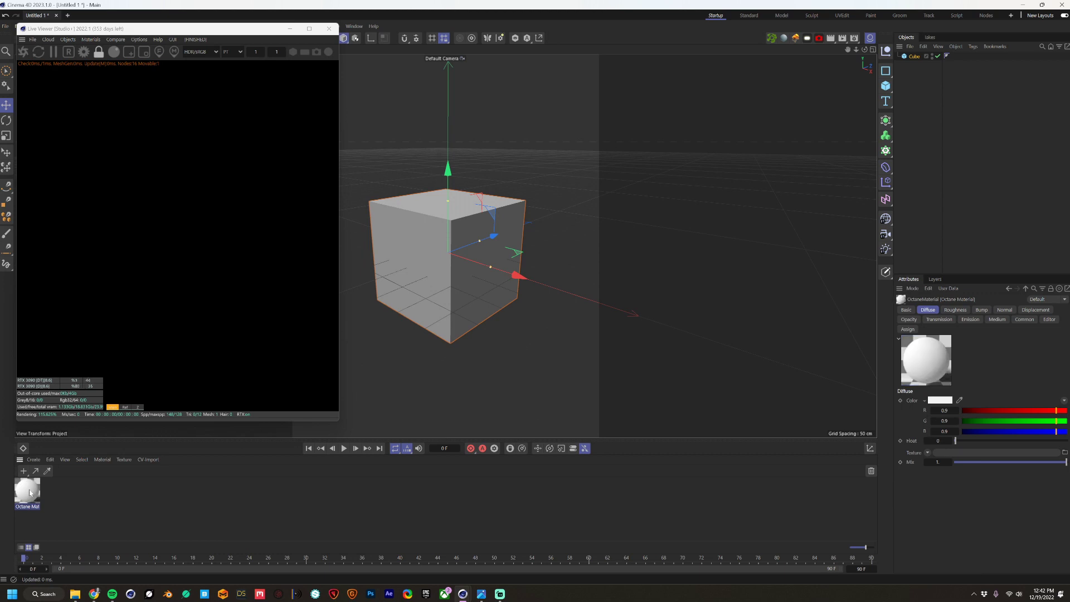
pyautogui.moveTo(26, 490); pyautogui.dragTo(436, 258)
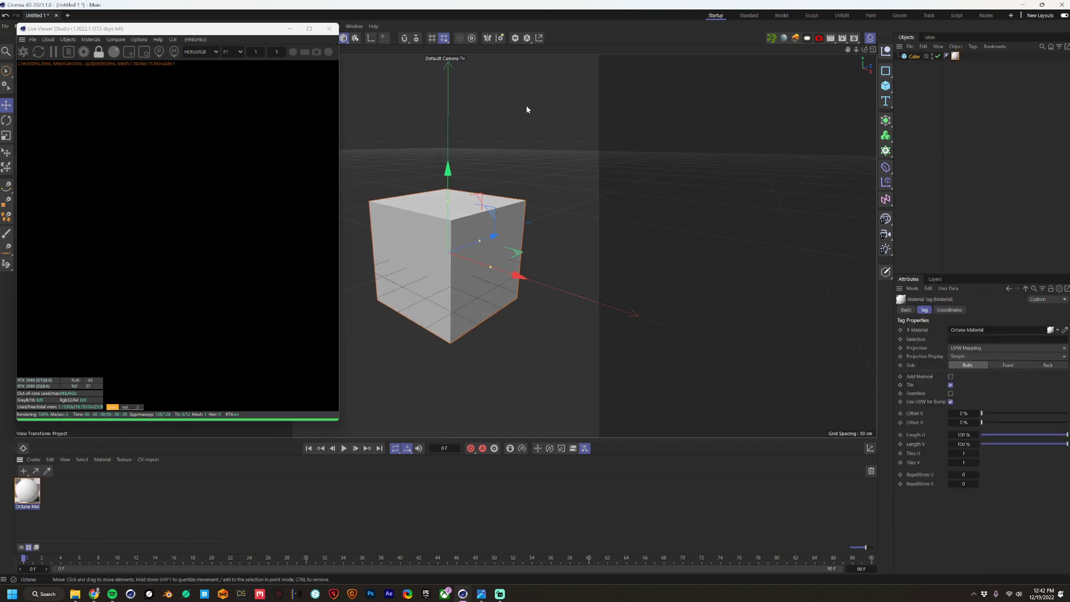
# - Open the new Octane material for editing and disable its Diffuse channel
pyautogui.doubleClick(30, 493)
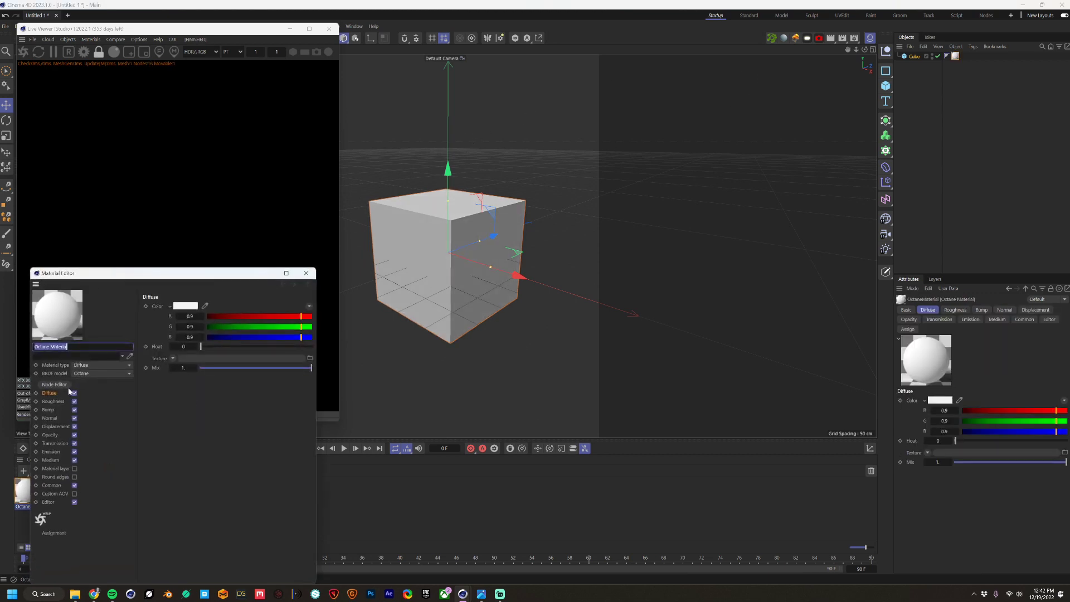
pyautogui.moveTo(130, 272); pyautogui.dragTo(573, 143)
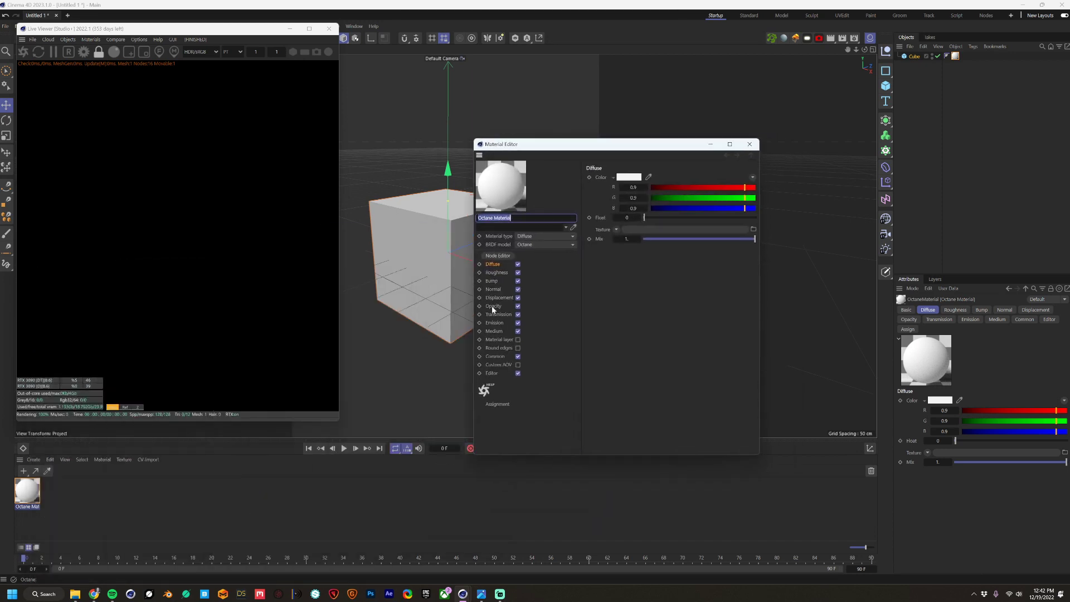
pyautogui.click(519, 264)
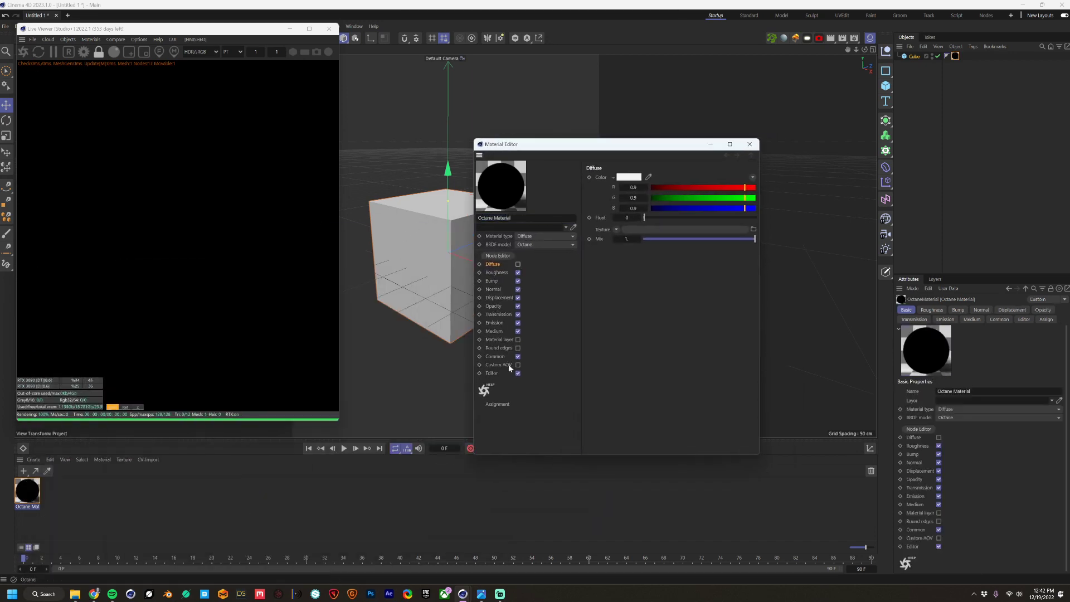
# - Add a Blackbody emission to the material and enable Surface brightness
pyautogui.click(499, 323)
pyautogui.click(615, 177)
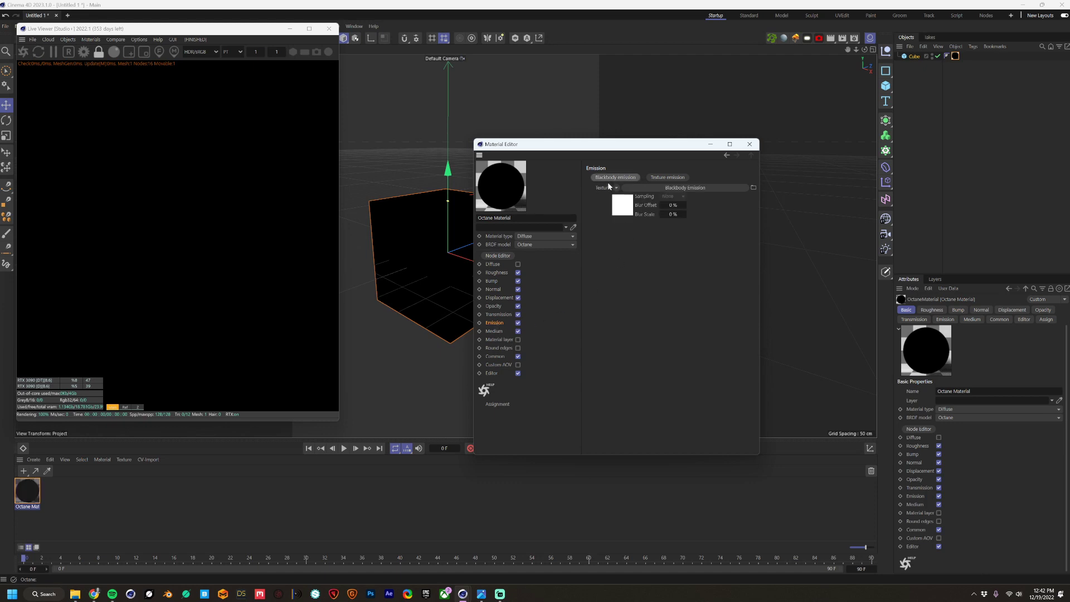
pyautogui.click(623, 205)
pyautogui.click(643, 220)
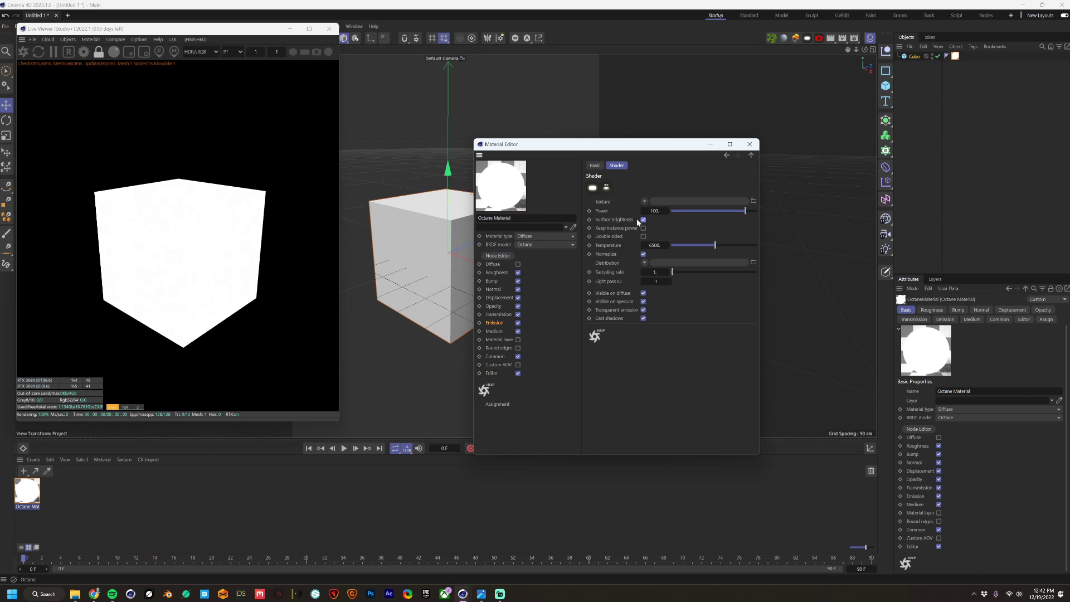
# - Set the blackbody emission's temperature to 1350 and close the material editor
pyautogui.doubleClick(652, 244)
pyautogui.write('1350')
pyautogui.press('Return')
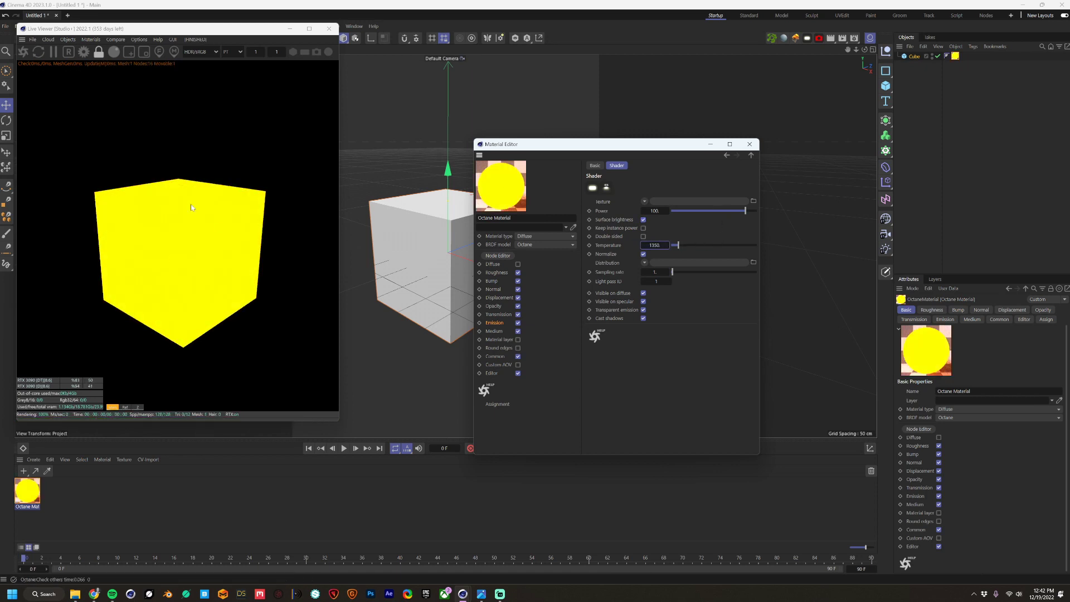
pyautogui.click(750, 144)
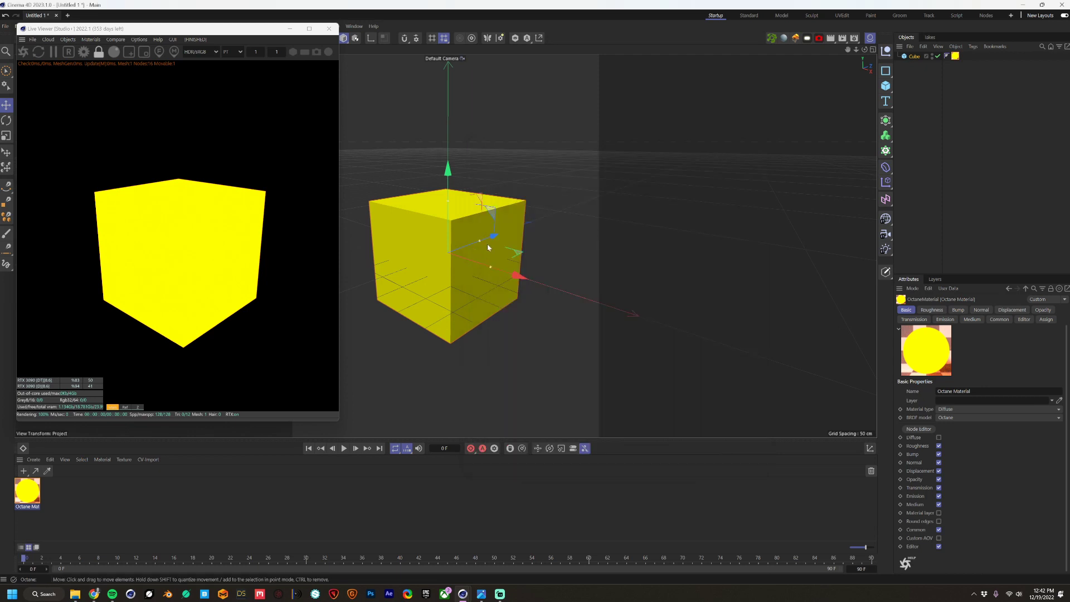
# - Scale the glowing cube down, duplicate it, and scale the copy up to about 158 cm per side
pyautogui.press('t')
pyautogui.moveTo(611, 201); pyautogui.dragTo(430, 269)
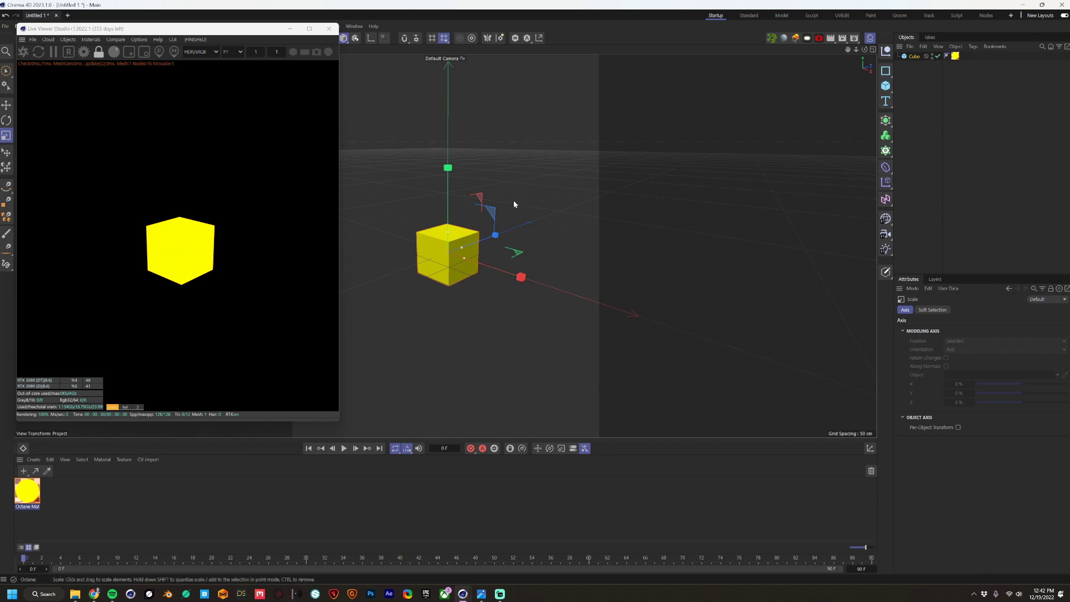
pyautogui.moveTo(546, 198); pyautogui.dragTo(777, 102)
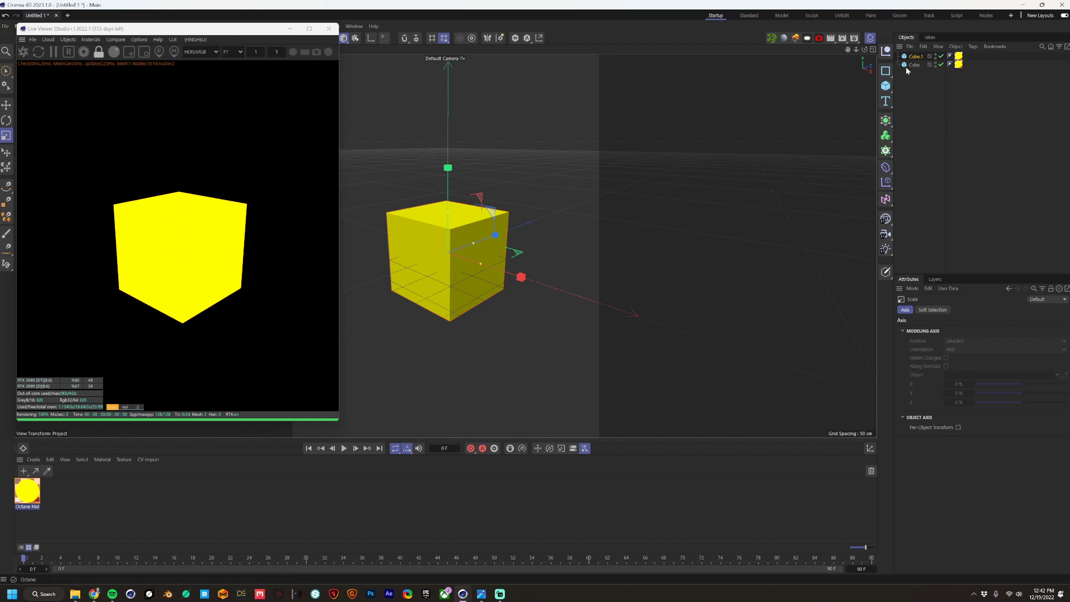
# - Remove the emissive material from the outer cube and assign it a newly created Octane material
pyautogui.click(916, 56)
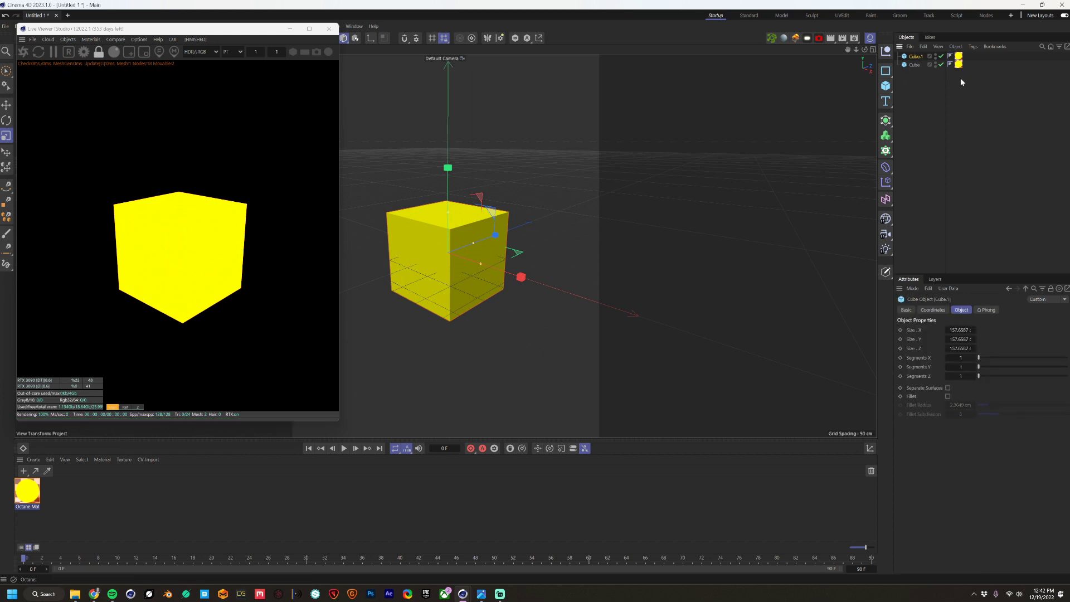
pyautogui.click(958, 56)
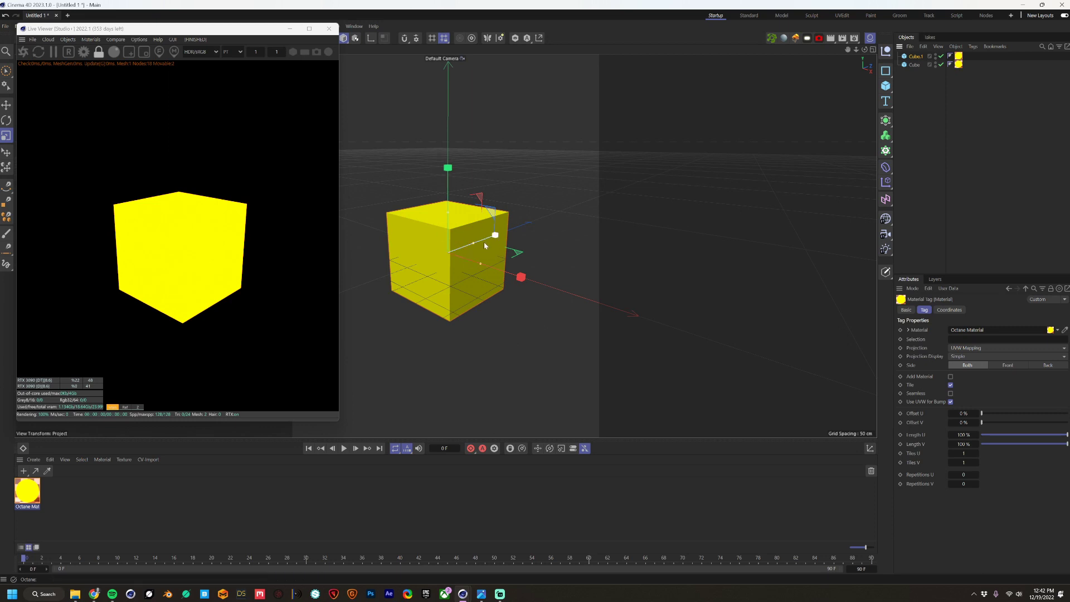
pyautogui.press('Delete')
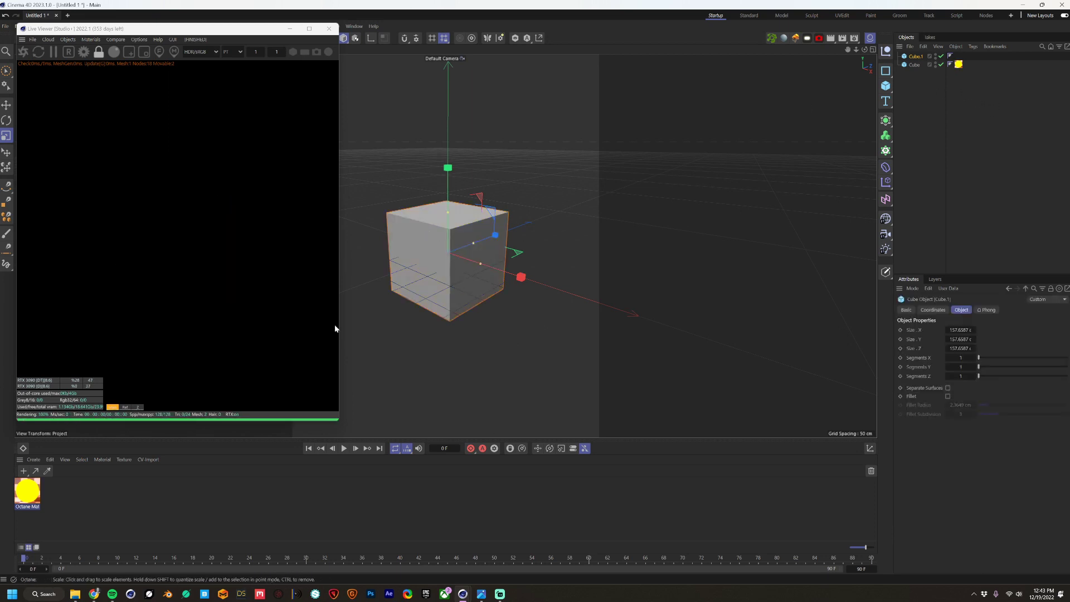
pyautogui.doubleClick(105, 512)
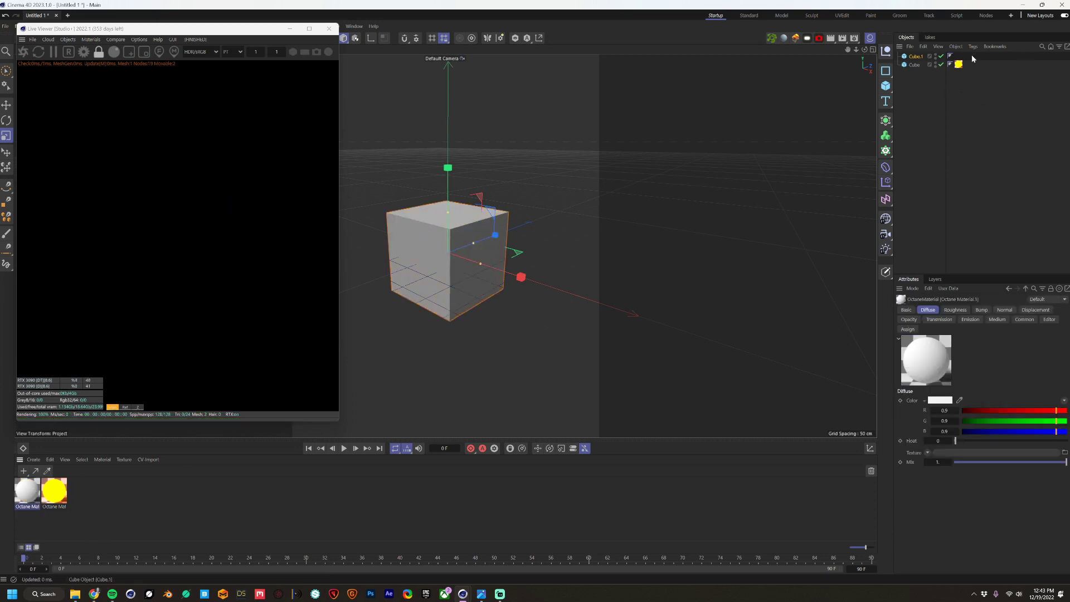
pyautogui.moveTo(27, 491); pyautogui.dragTo(921, 57)
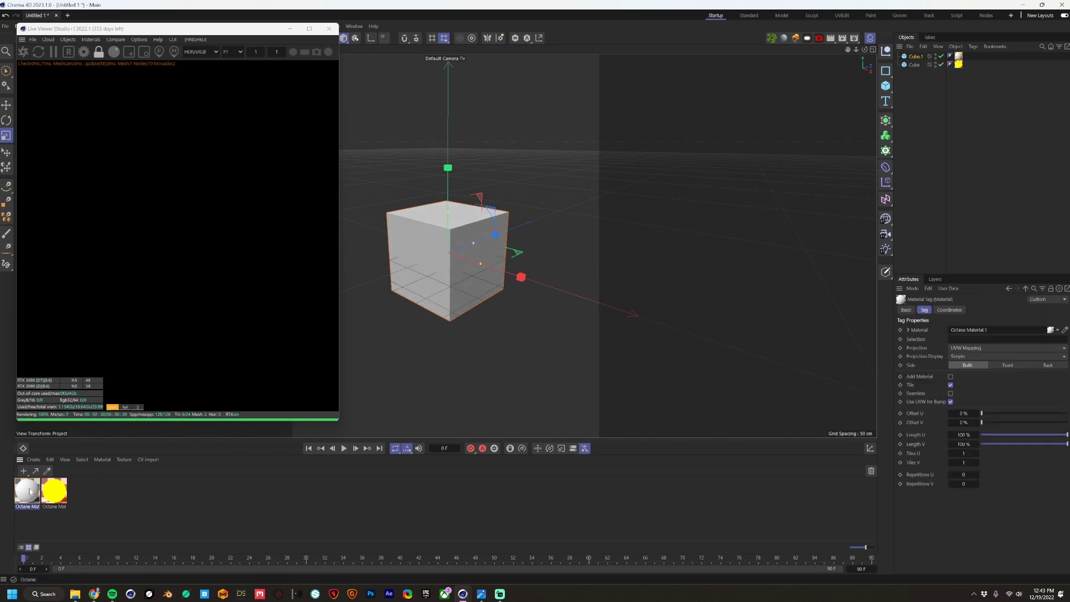
# - Open the outer cube's new material for editing and set its material type to Specular
pyautogui.doubleClick(29, 491)
pyautogui.moveTo(207, 271); pyautogui.dragTo(764, 170)
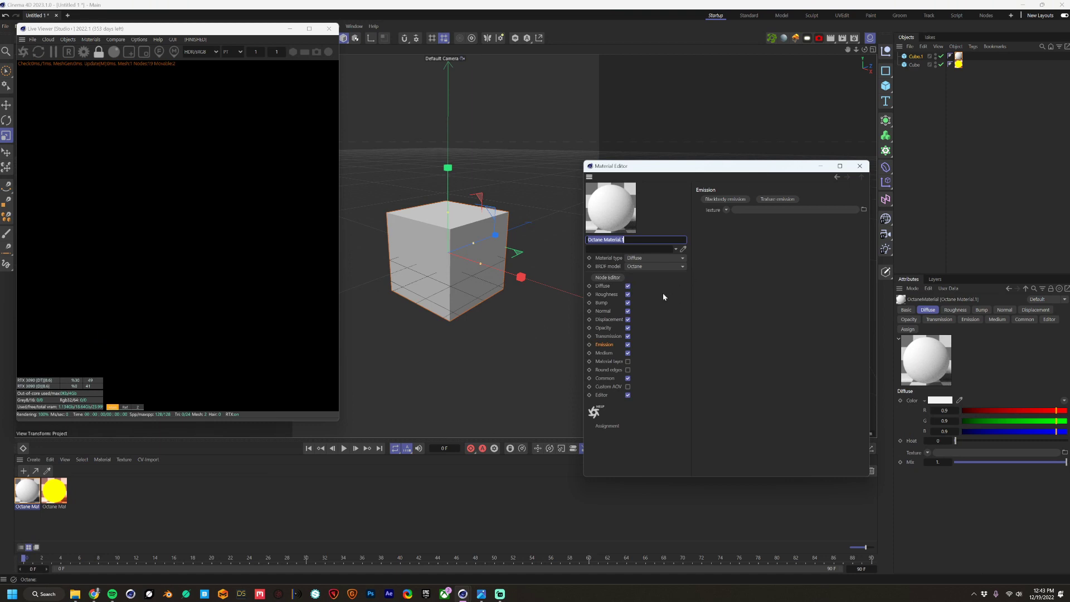
pyautogui.click(649, 259)
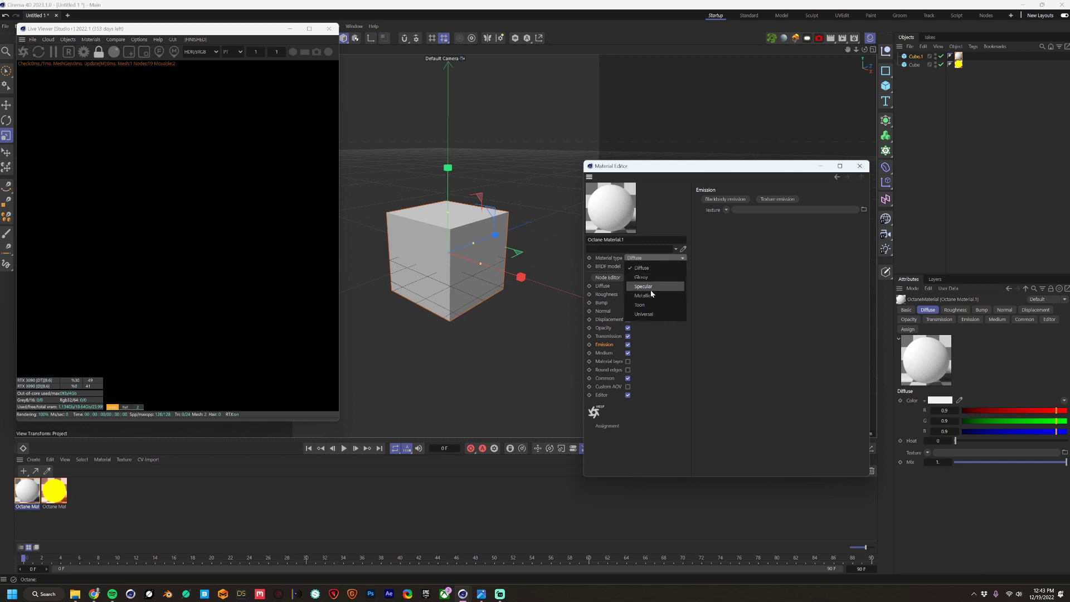
pyautogui.click(644, 314)
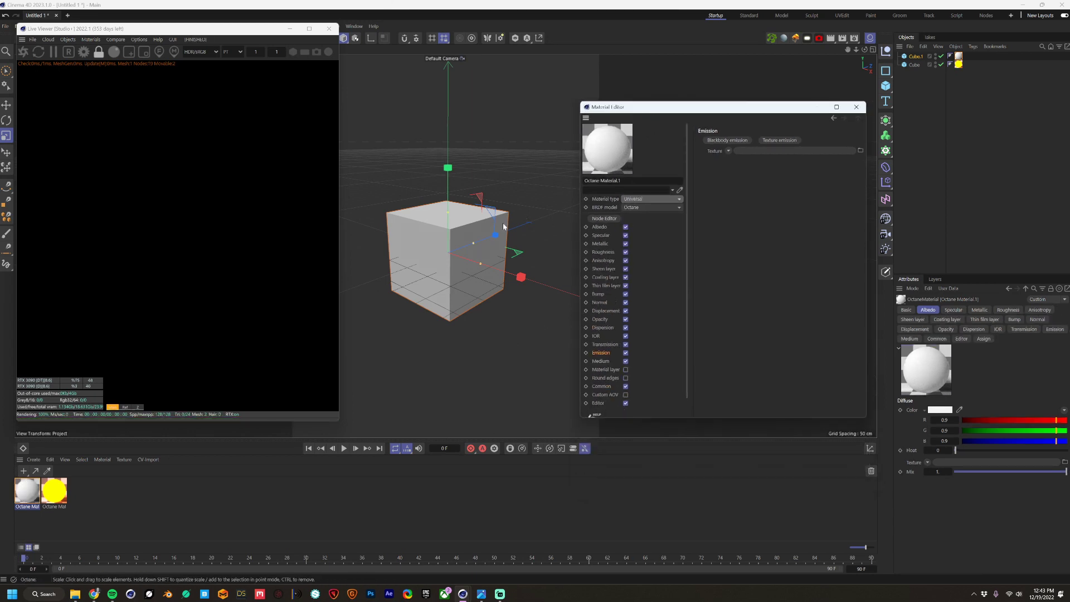
pyautogui.click(649, 199)
pyautogui.click(641, 226)
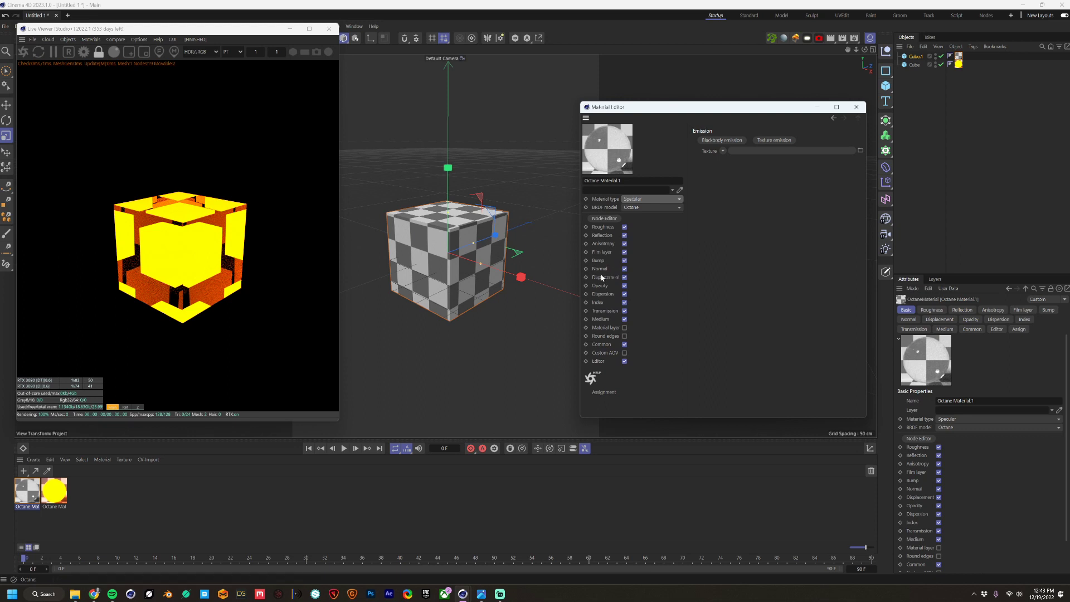
# - Add an Octane ImageTexture to the Specular material's Roughness channel
pyautogui.moveTo(632, 110); pyautogui.dragTo(659, 67)
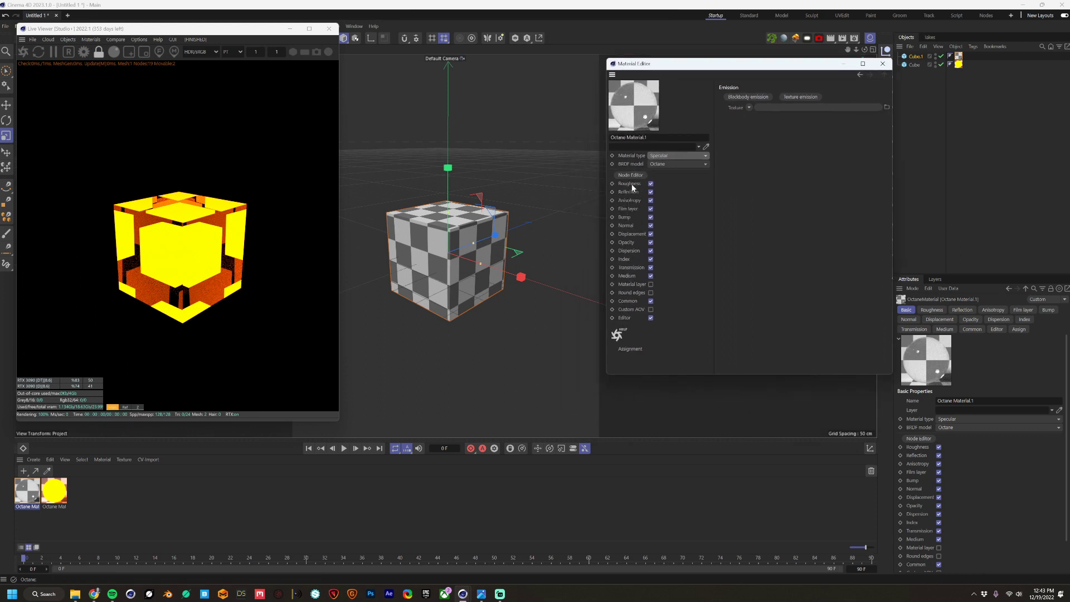
pyautogui.click(630, 183)
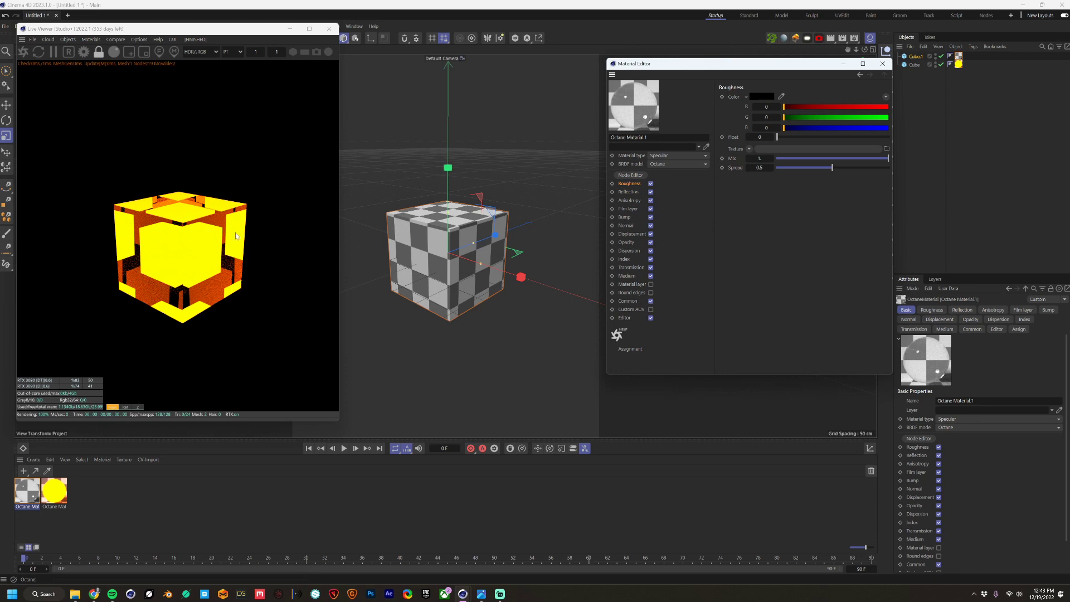
pyautogui.click(749, 149)
pyautogui.moveTo(781, 309)
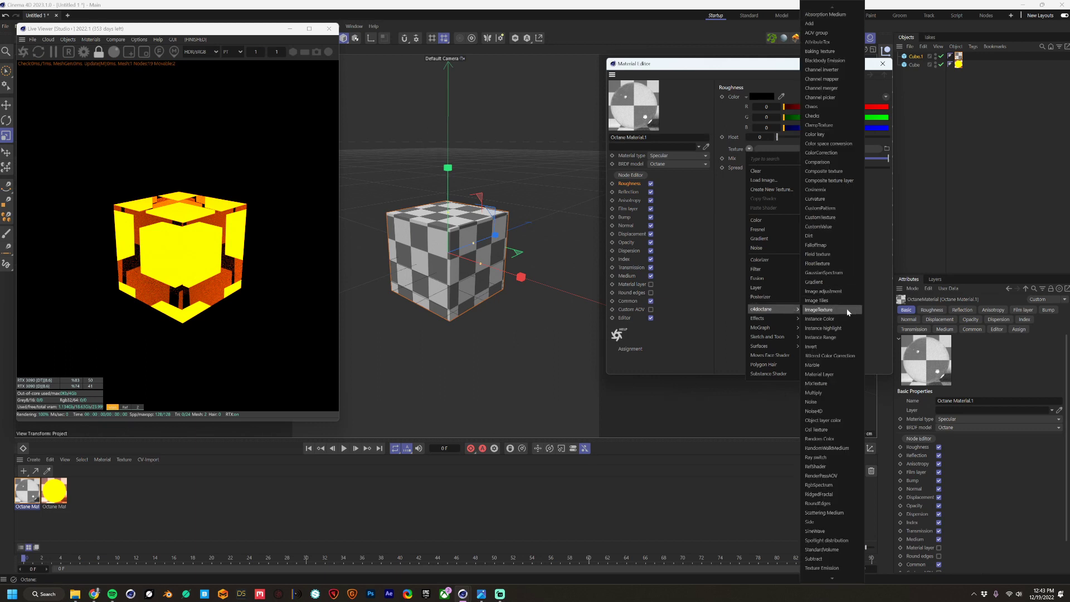
pyautogui.click(836, 309)
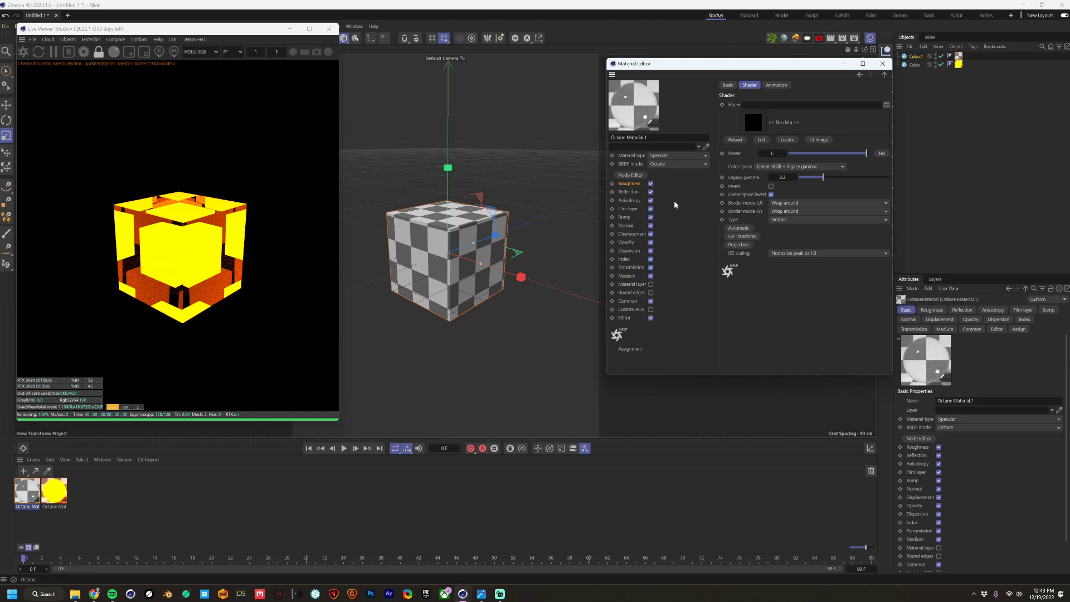
# - Load GROUNDTEX.jpg from the 00Library Textures folder into the roughness image texture without copying it to the project
pyautogui.click(75, 594)
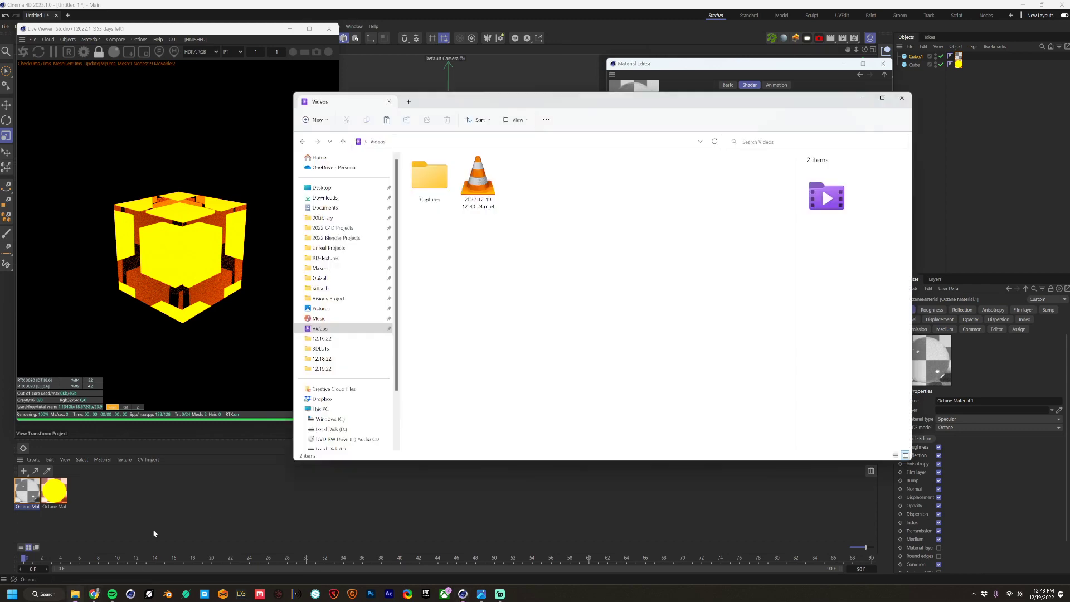
pyautogui.click(323, 217)
pyautogui.doubleClick(443, 322)
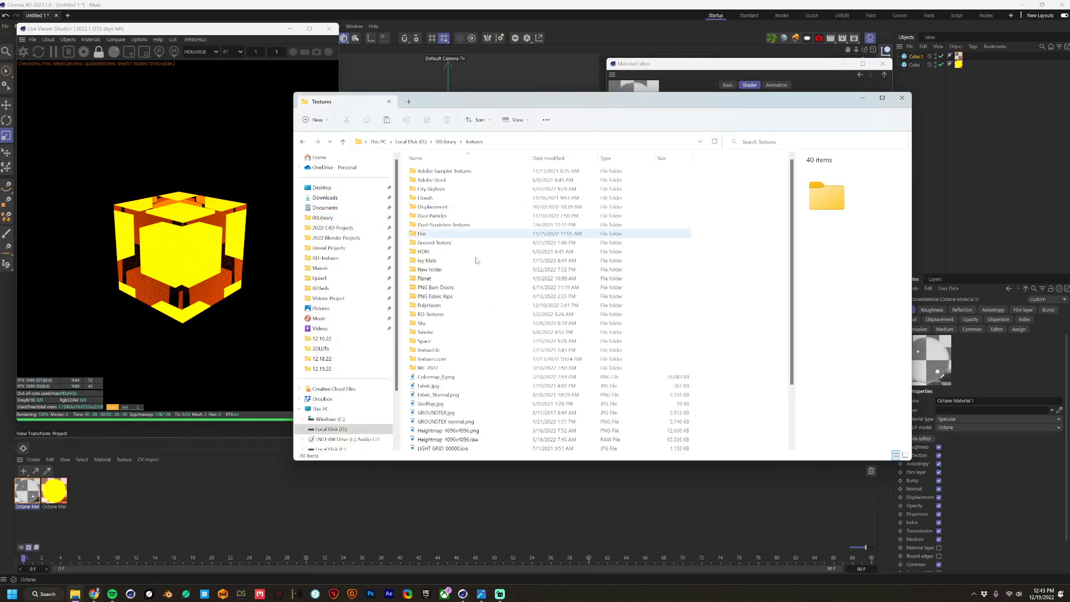
pyautogui.moveTo(556, 95); pyautogui.dragTo(335, 88)
pyautogui.moveTo(223, 405); pyautogui.dragTo(751, 117)
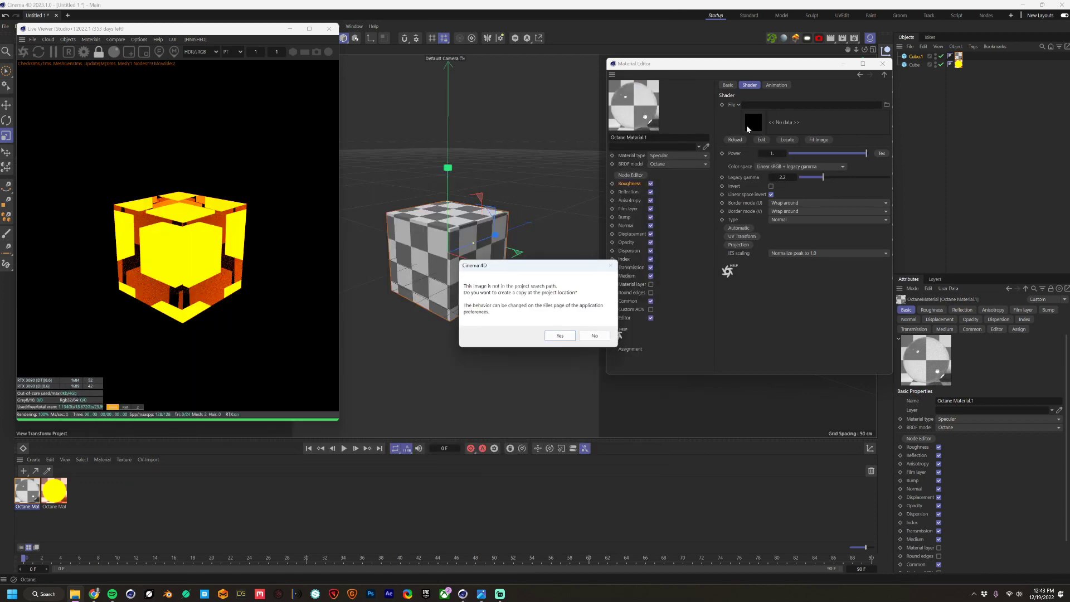
pyautogui.click(594, 332)
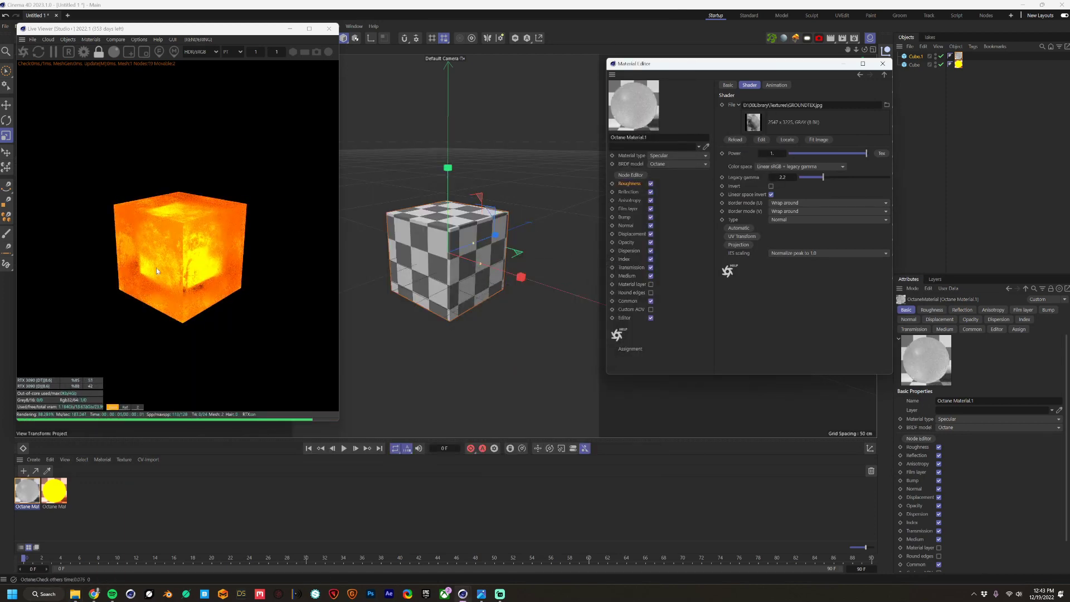
# - Raise the roughness texture's legacy gamma to about 4.8
pyautogui.moveTo(825, 182); pyautogui.dragTo(895, 178)
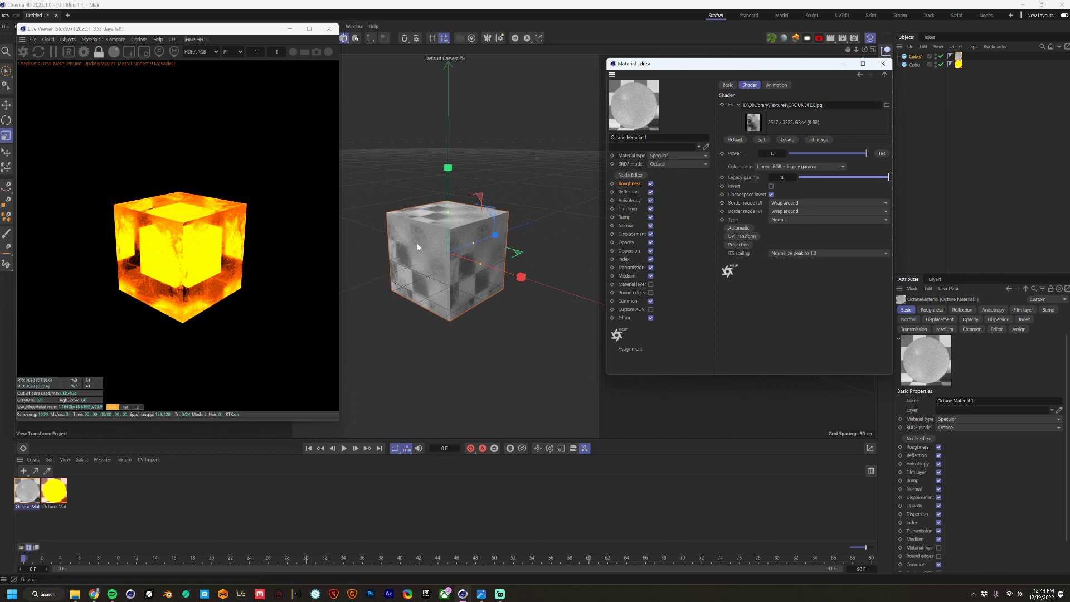
pyautogui.moveTo(778, 63)
pyautogui.mouseDown()
pyautogui.moveTo(745, 63)
pyautogui.moveTo(792, 63)
pyautogui.mouseUp()
pyautogui.moveTo(884, 175)
pyautogui.mouseDown()
pyautogui.moveTo(823, 175)
pyautogui.moveTo(868, 176)
pyautogui.mouseUp()
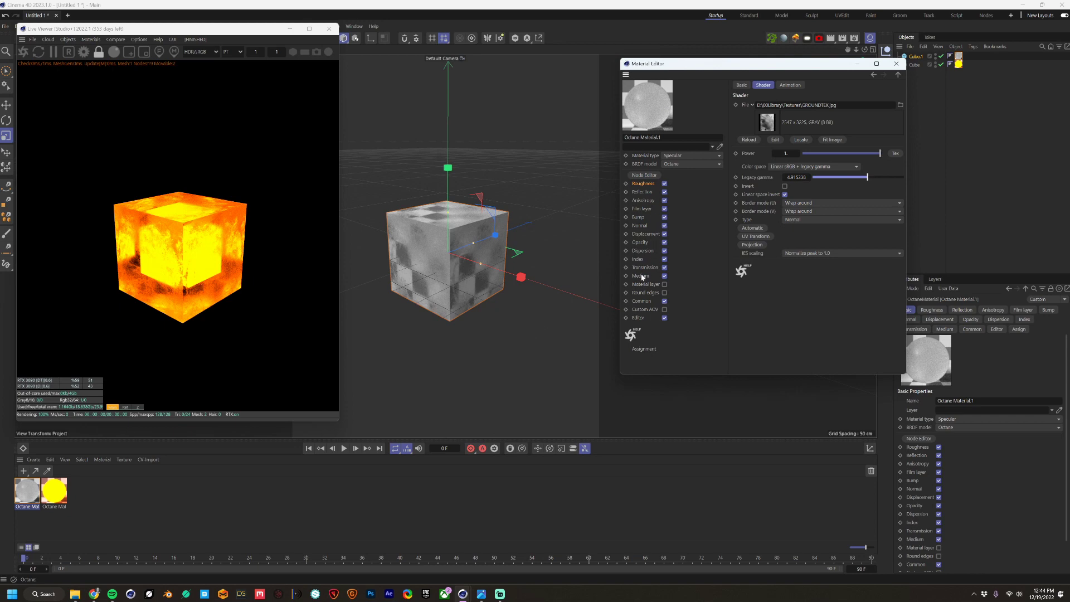
# - Add texture displacement to the outer cube's material and set its level of detail to 2048x2048
pyautogui.click(647, 234)
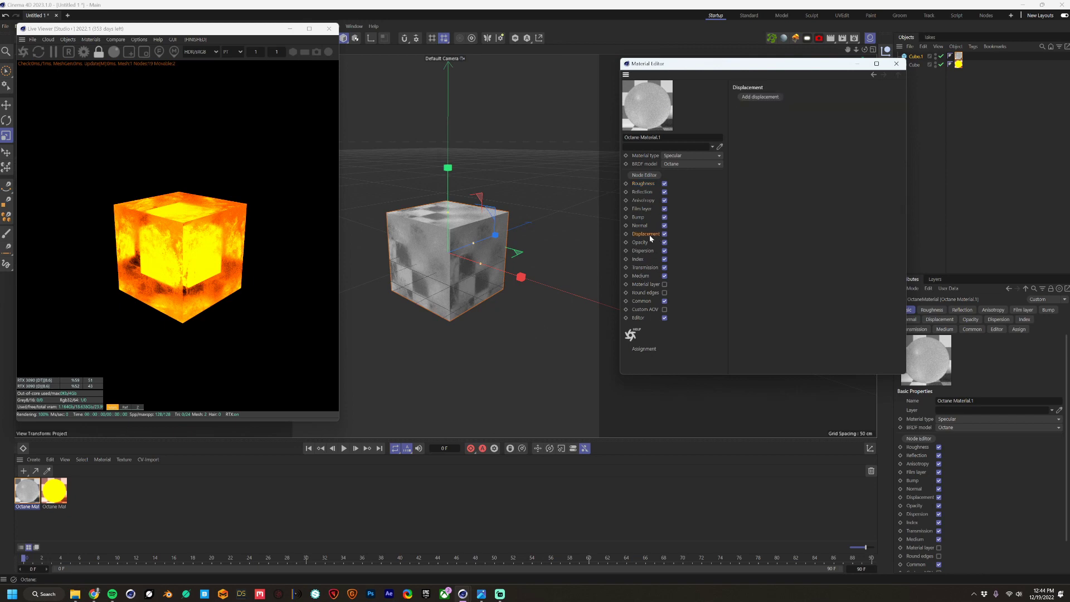
pyautogui.click(758, 98)
pyautogui.click(770, 114)
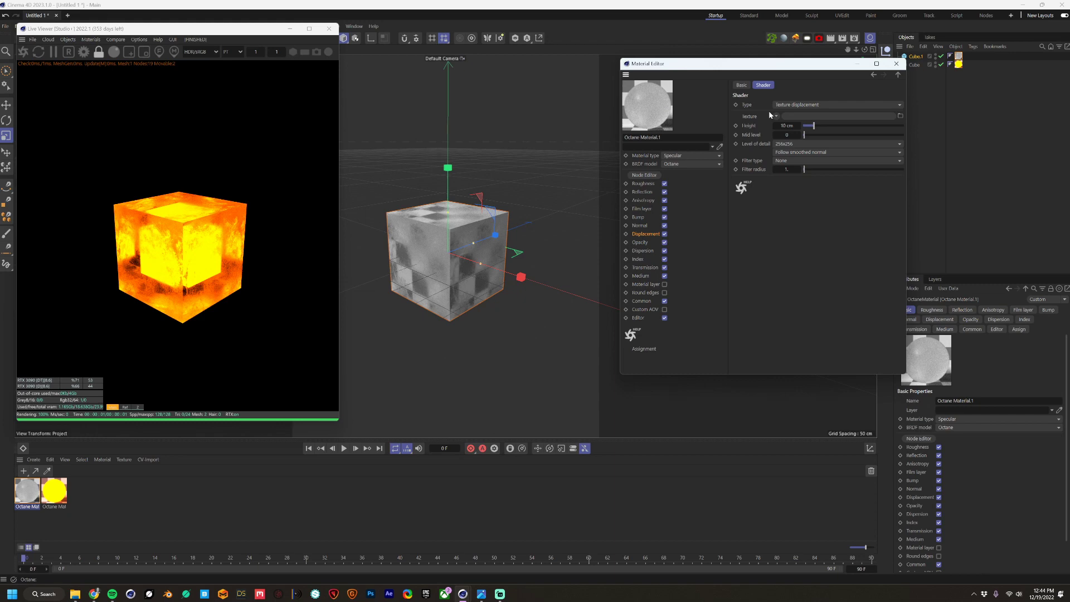
pyautogui.click(789, 152)
pyautogui.click(788, 152)
pyautogui.click(782, 145)
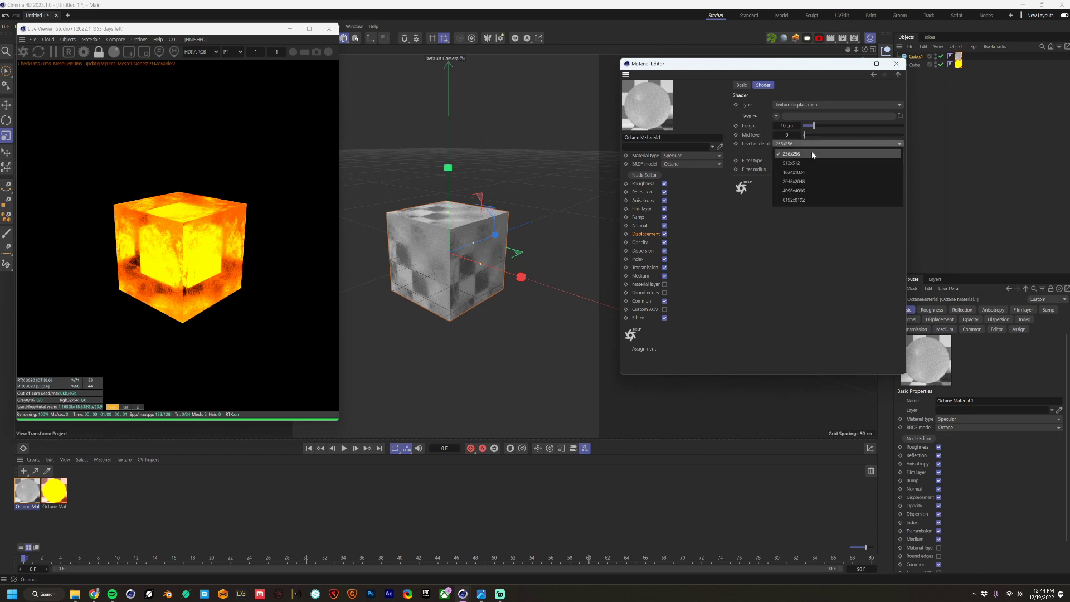
pyautogui.click(794, 182)
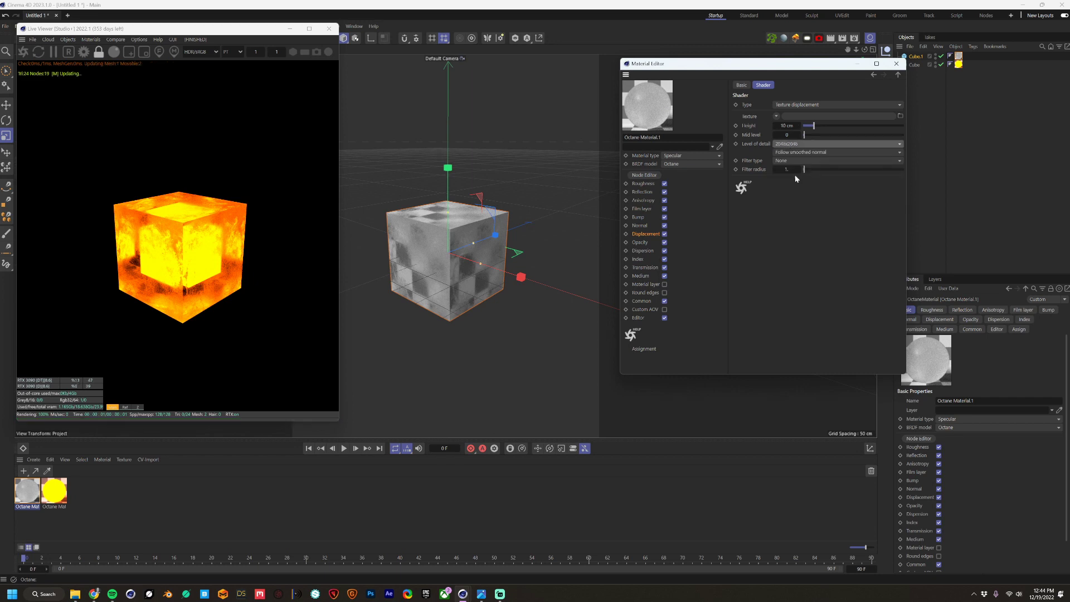
# - Add an Octane ImageTexture as the displacement's texture
pyautogui.click(776, 116)
pyautogui.moveTo(789, 280)
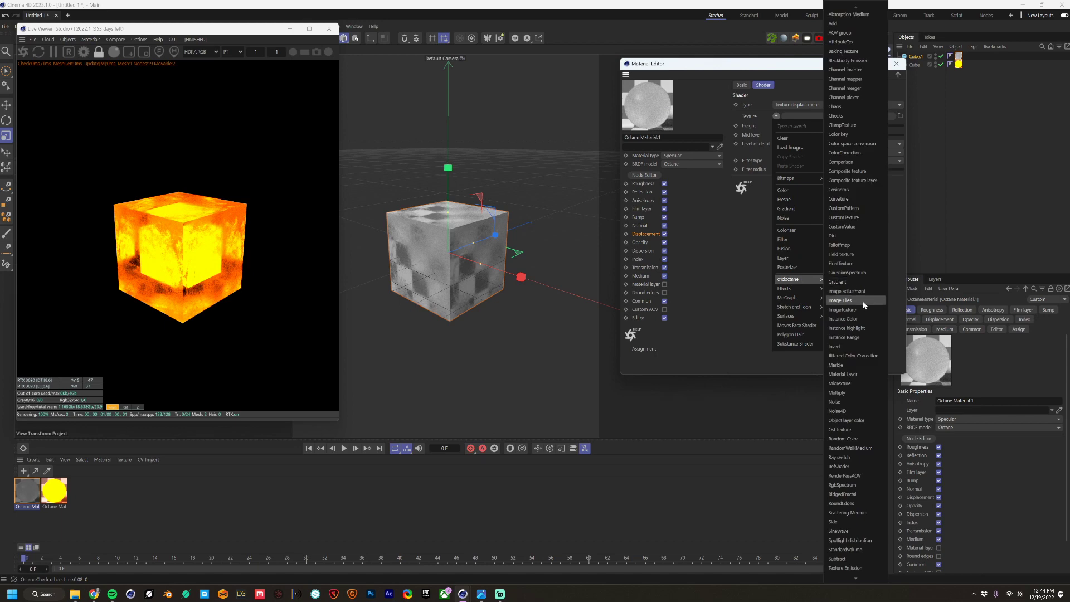
pyautogui.click(843, 310)
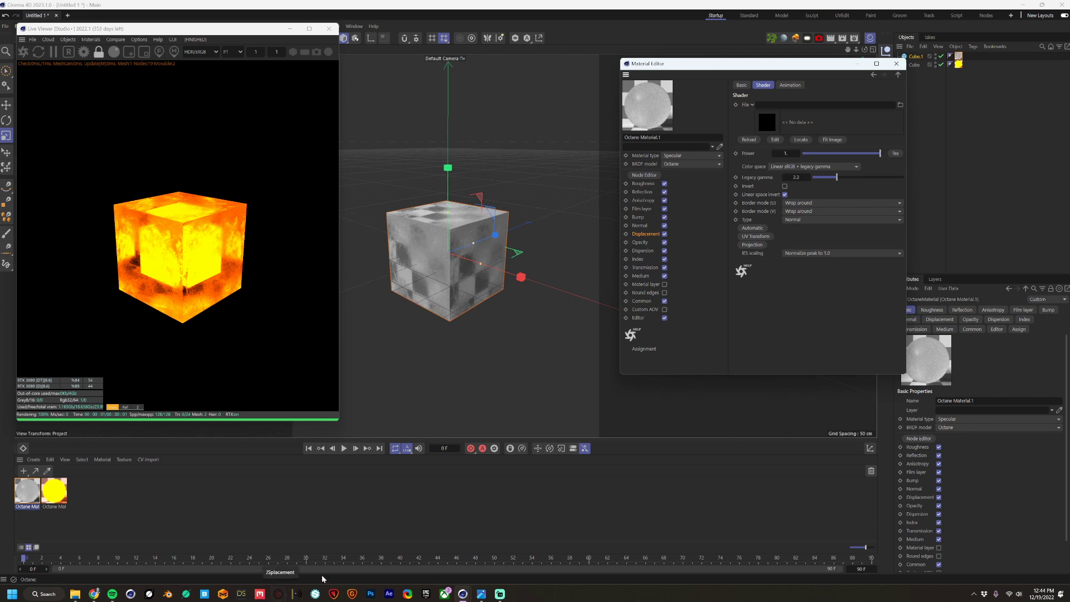
# - Load the JS-2-2022-03-21 seamless PNG from the Displacement JS folder into the displacement texture without copying it to the project
pyautogui.click(74, 593)
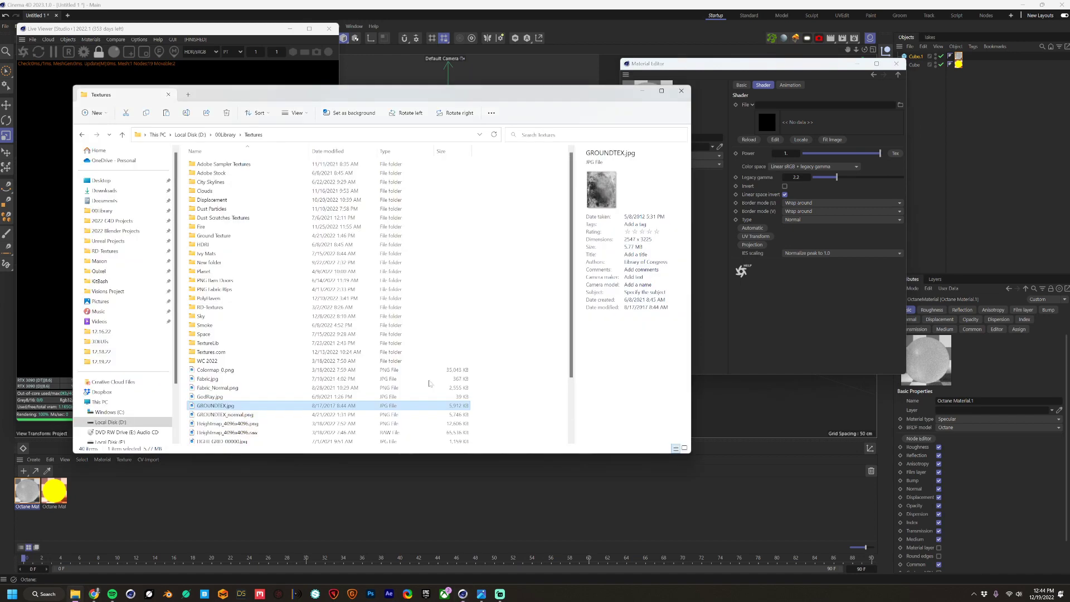
pyautogui.moveTo(248, 99); pyautogui.dragTo(403, 96)
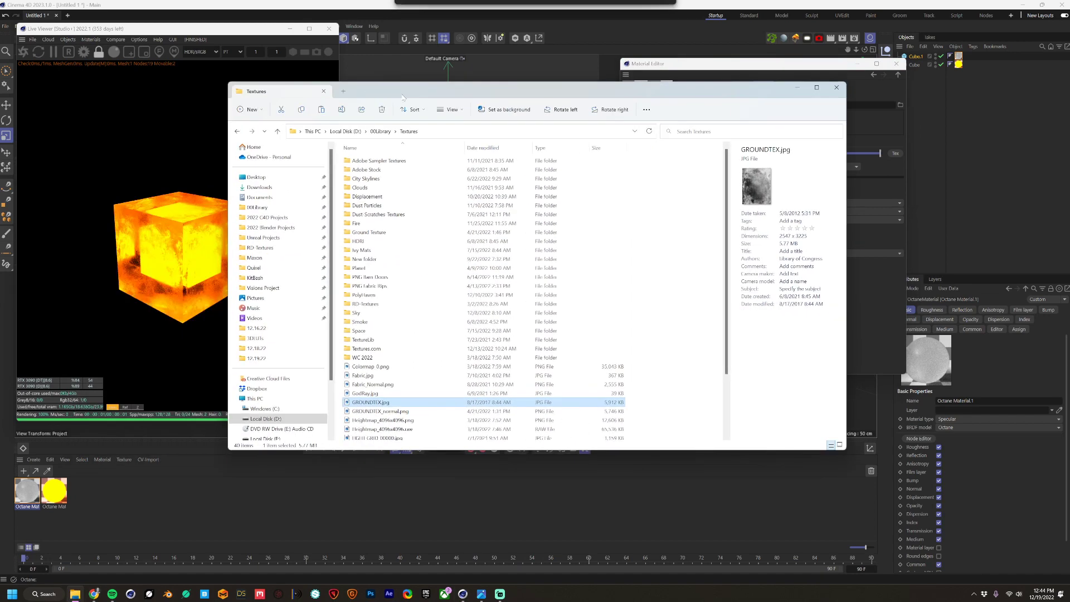
pyautogui.doubleClick(361, 196)
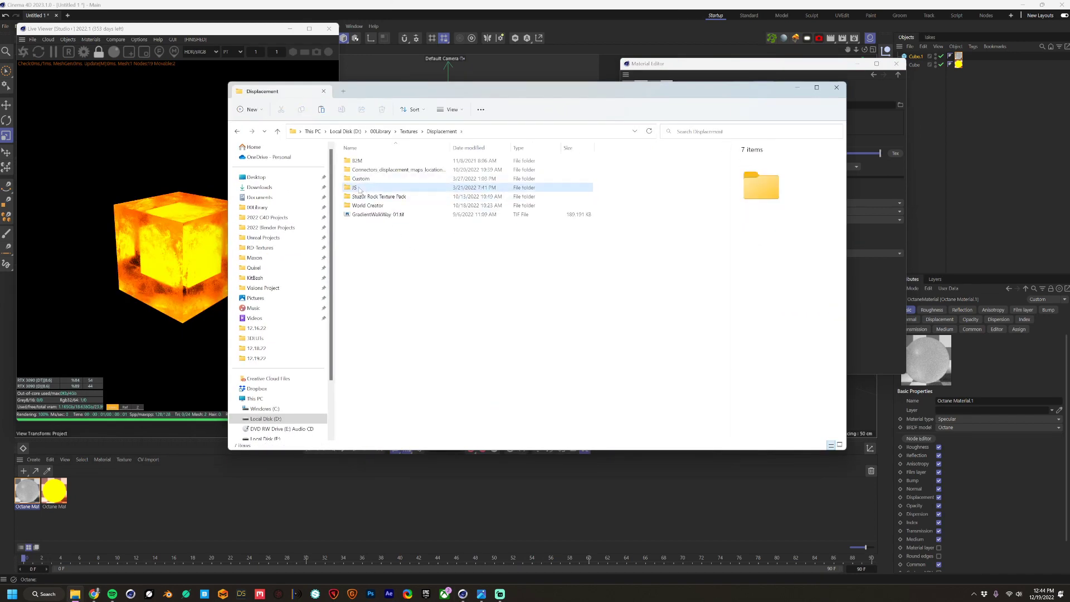
pyautogui.doubleClick(359, 188)
pyautogui.moveTo(611, 87); pyautogui.dragTo(469, 115)
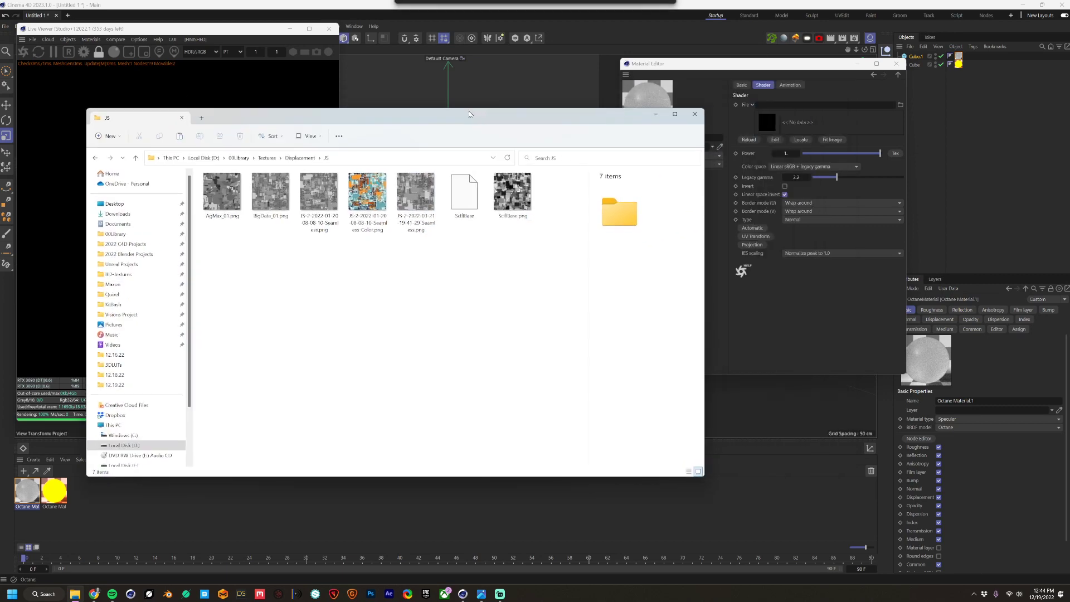
pyautogui.moveTo(416, 192); pyautogui.dragTo(781, 136)
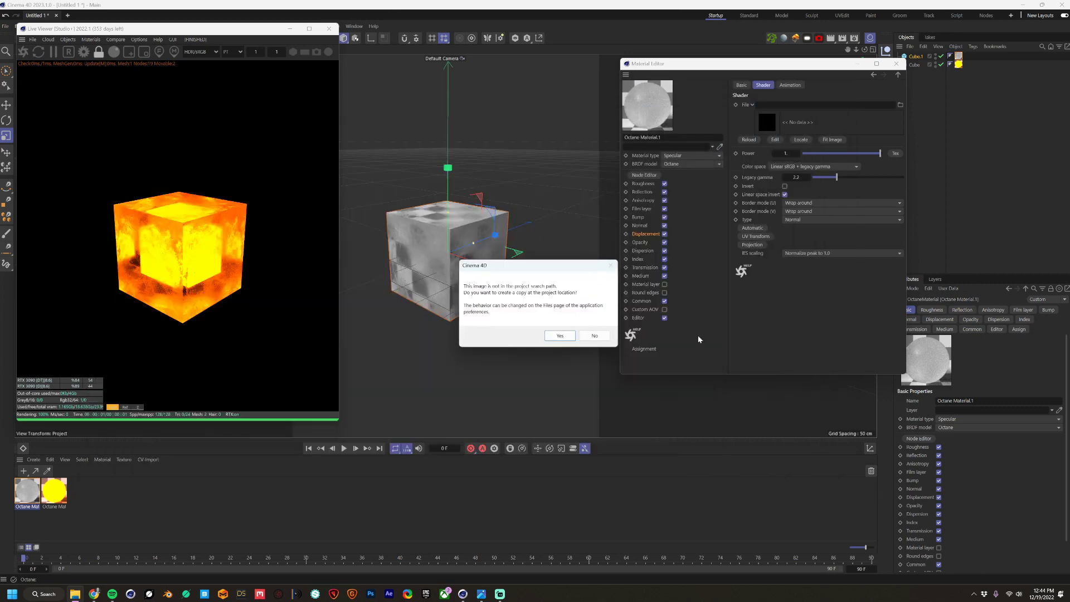
pyautogui.click(595, 335)
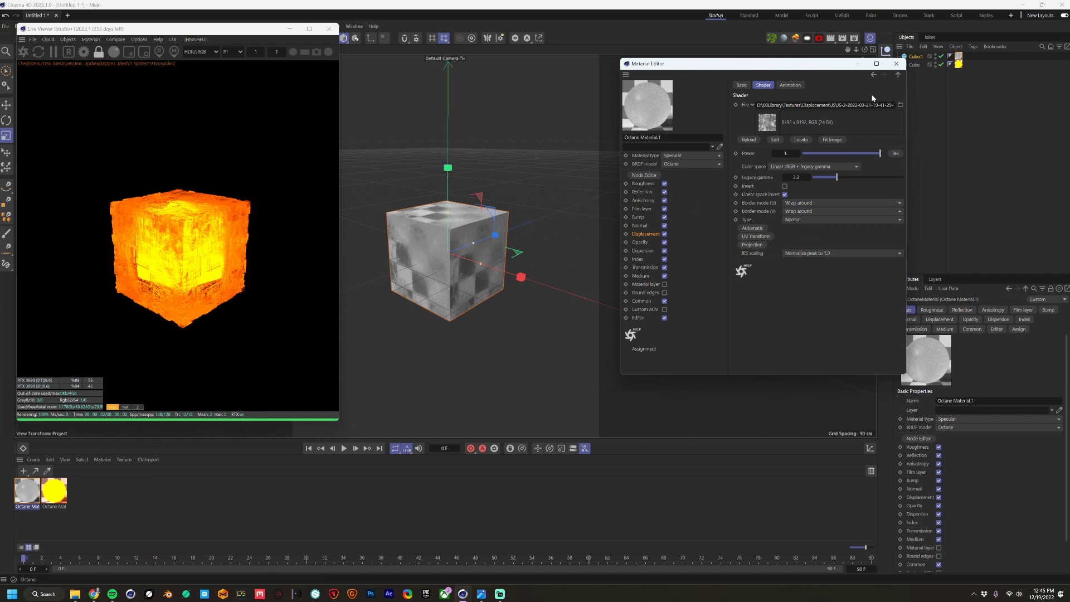
# - Set the displacement to Follow vertex normal, with a mid level of about 0.67 and a height of about 22.5 cm
pyautogui.click(872, 75)
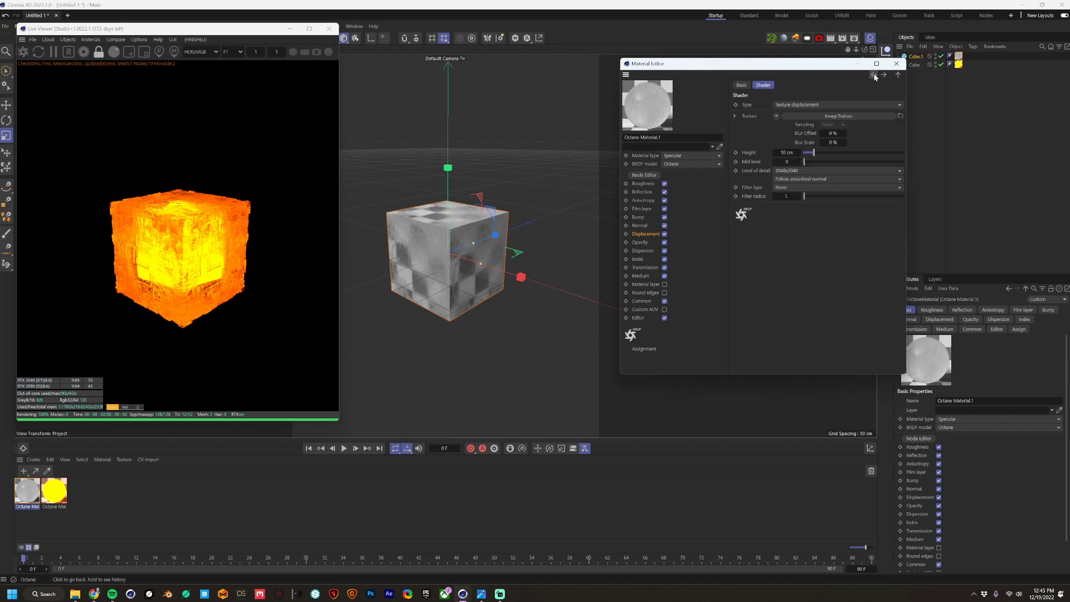
pyautogui.click(787, 180)
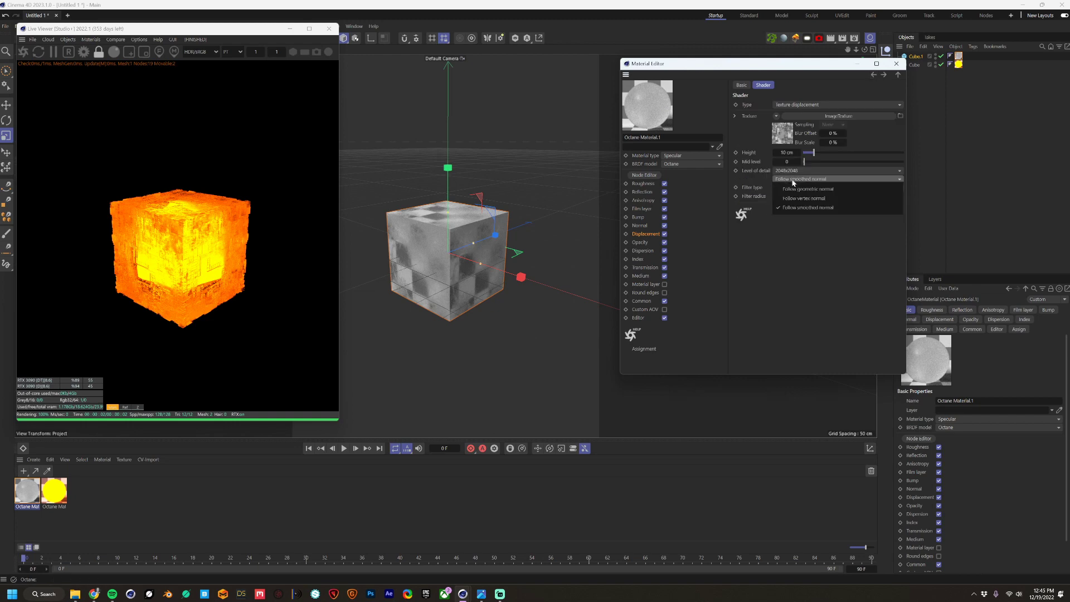
pyautogui.click(803, 199)
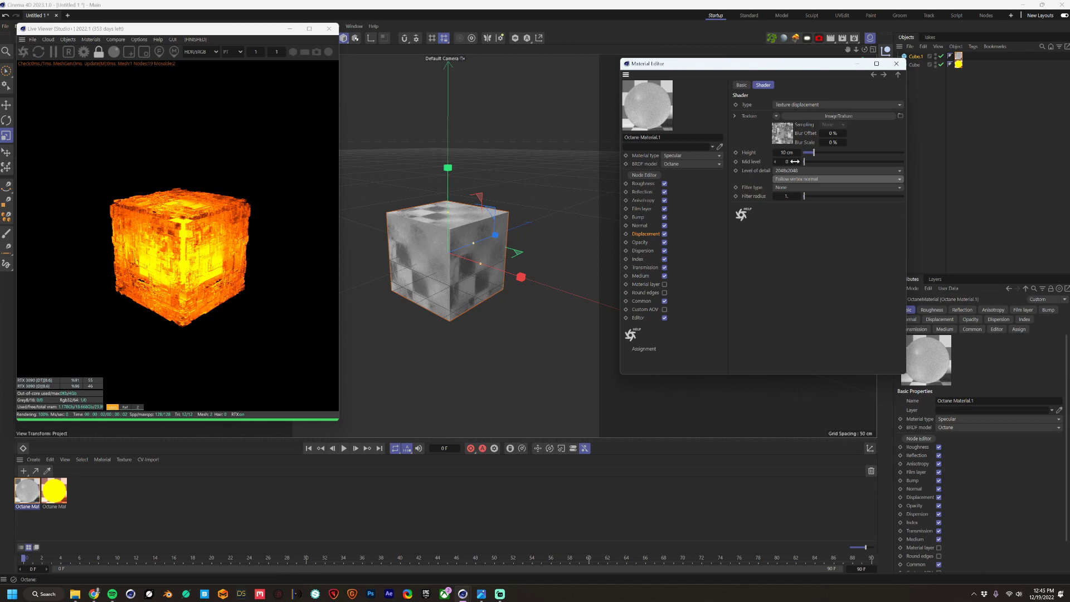
pyautogui.moveTo(805, 162); pyautogui.dragTo(826, 153)
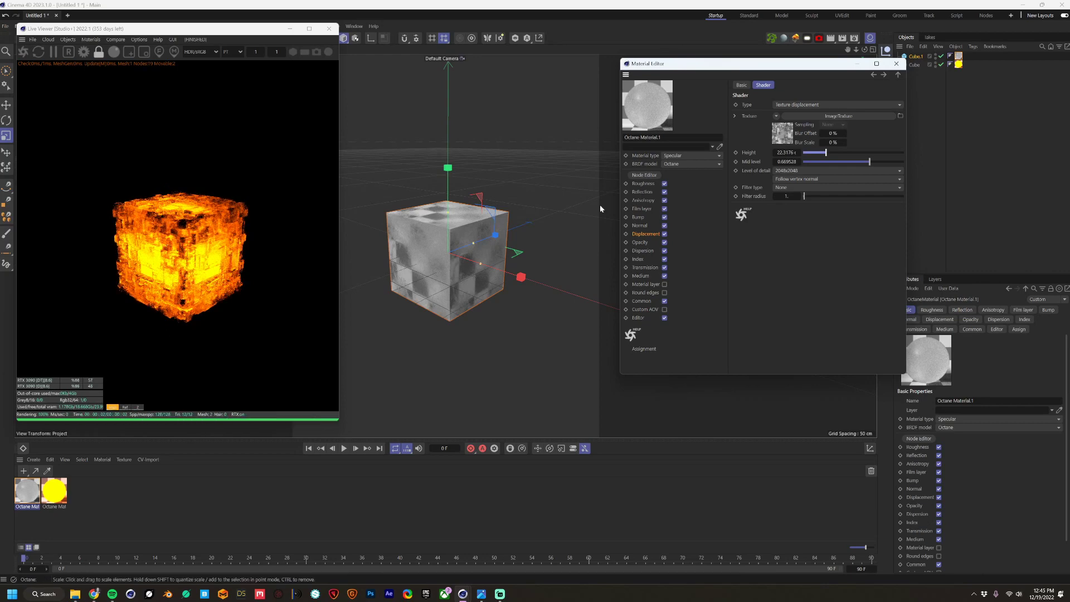
# - Lower the outer material's displacement height to about 20.6 cm and give it a Randomwalk medium with a density of about 9.03
pyautogui.moveTo(825, 154); pyautogui.dragTo(824, 153)
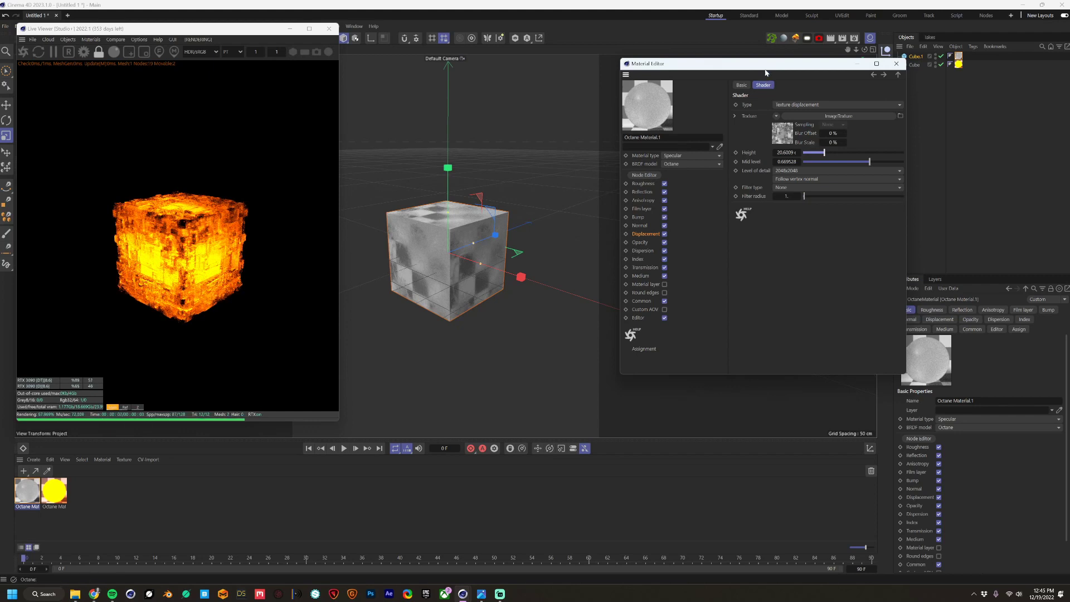
pyautogui.moveTo(762, 64); pyautogui.dragTo(599, 77)
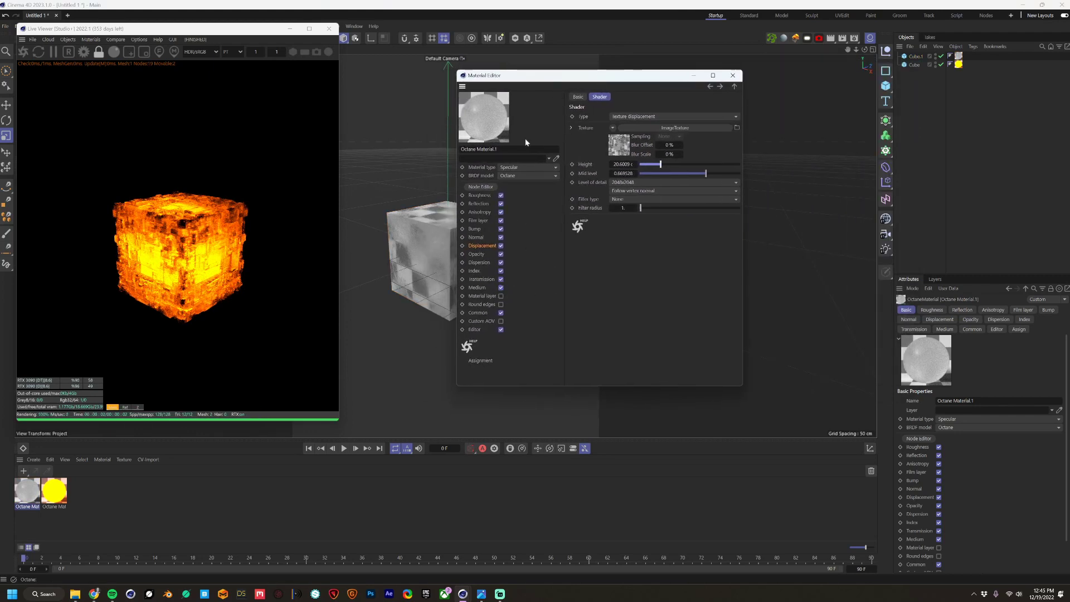
pyautogui.click(477, 288)
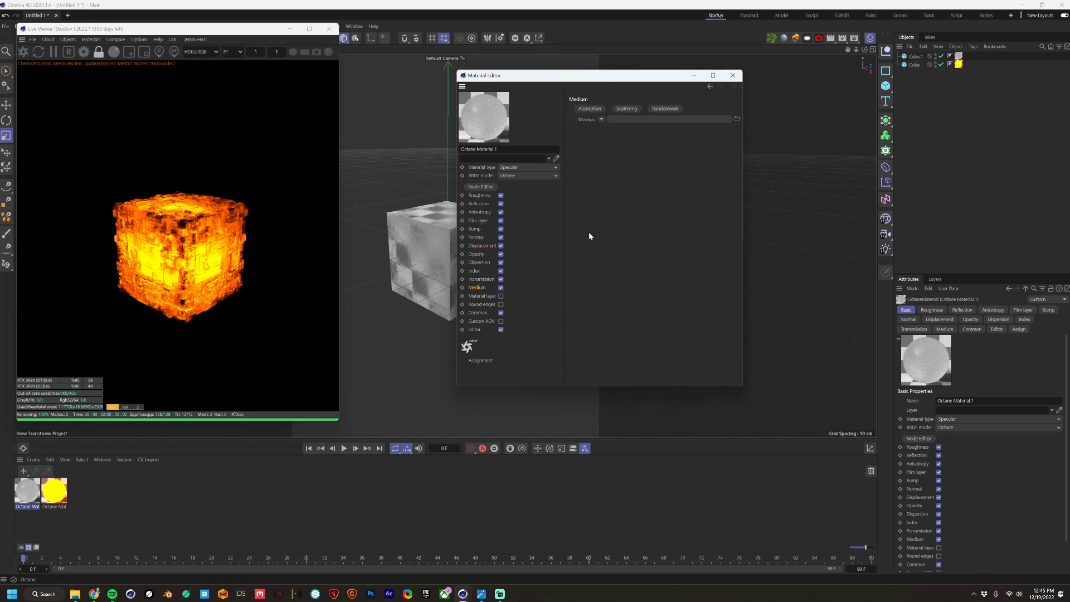
pyautogui.click(659, 109)
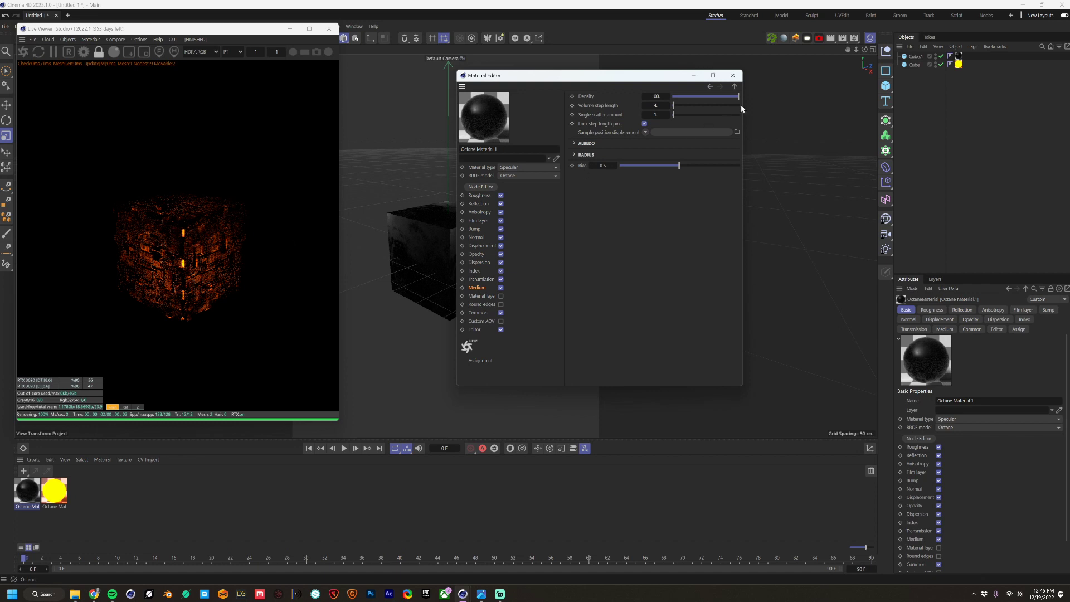
pyautogui.moveTo(739, 96); pyautogui.dragTo(679, 98)
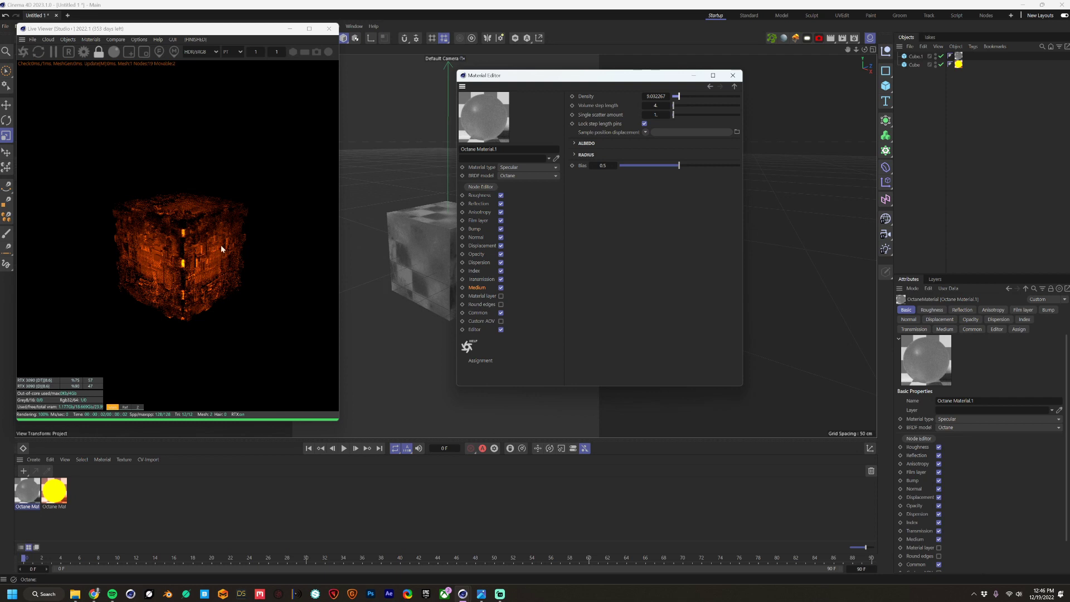
# - Add an Octane area light, rotate it to face straight down, and place it above and to one side of the cube
pyautogui.moveTo(552, 76); pyautogui.dragTo(644, 151)
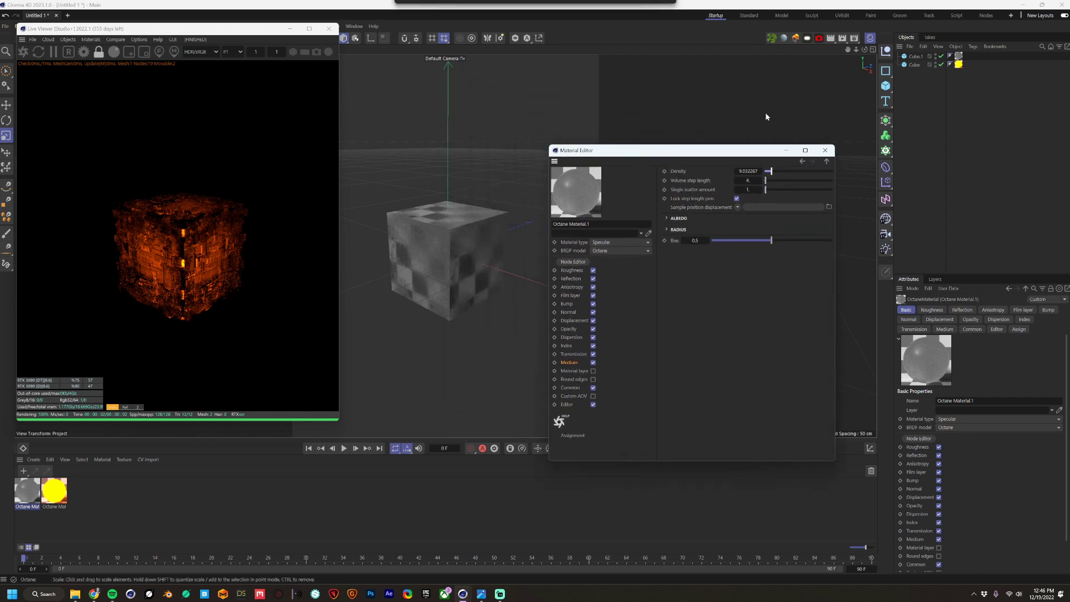
pyautogui.click(807, 38)
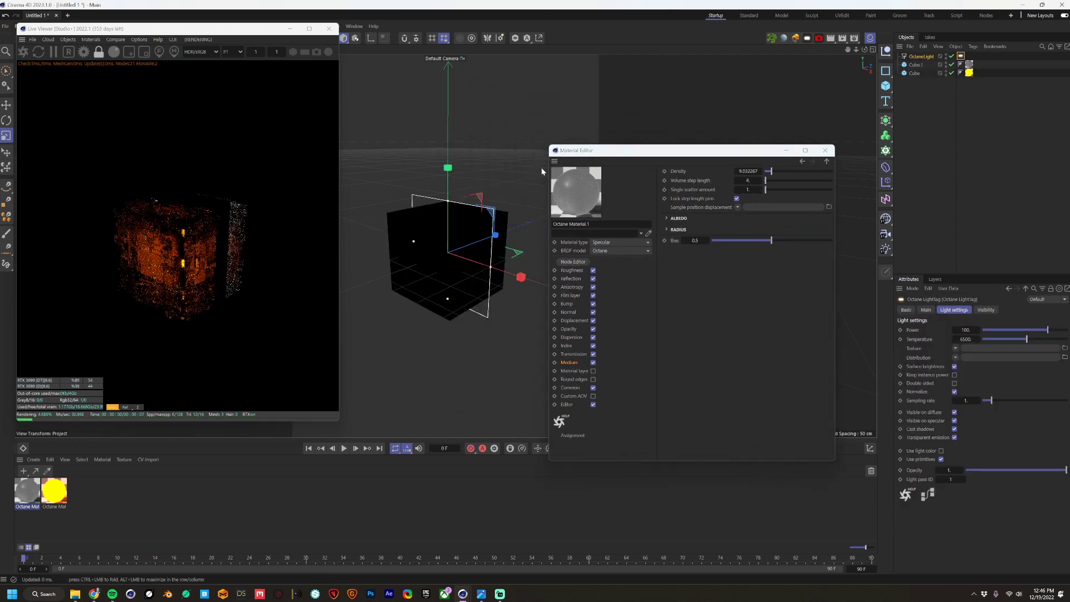
pyautogui.press('r')
pyautogui.moveTo(430, 221); pyautogui.dragTo(463, 139)
pyautogui.press('e')
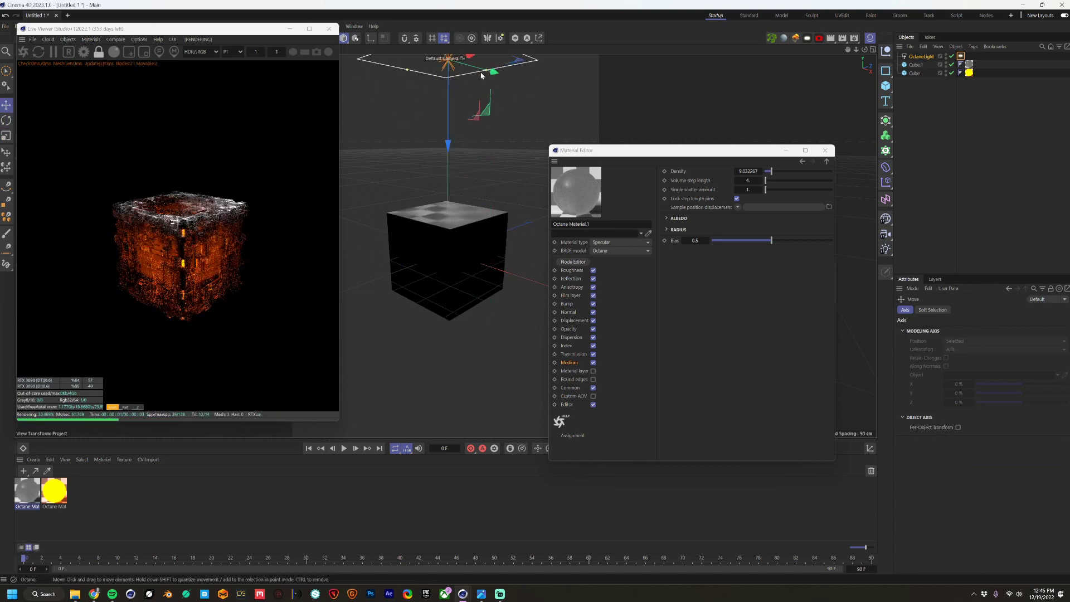
pyautogui.moveTo(463, 62); pyautogui.dragTo(518, 71)
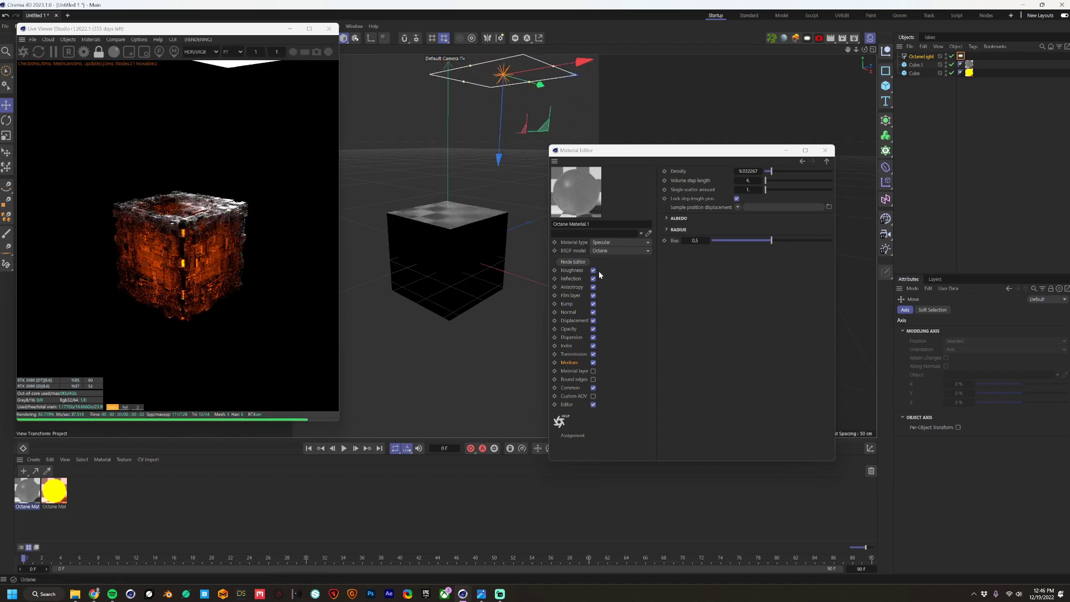
# - Change the outer cube material's type from Specular to Universal
pyautogui.moveTo(616, 156); pyautogui.dragTo(491, 129)
pyautogui.click(496, 215)
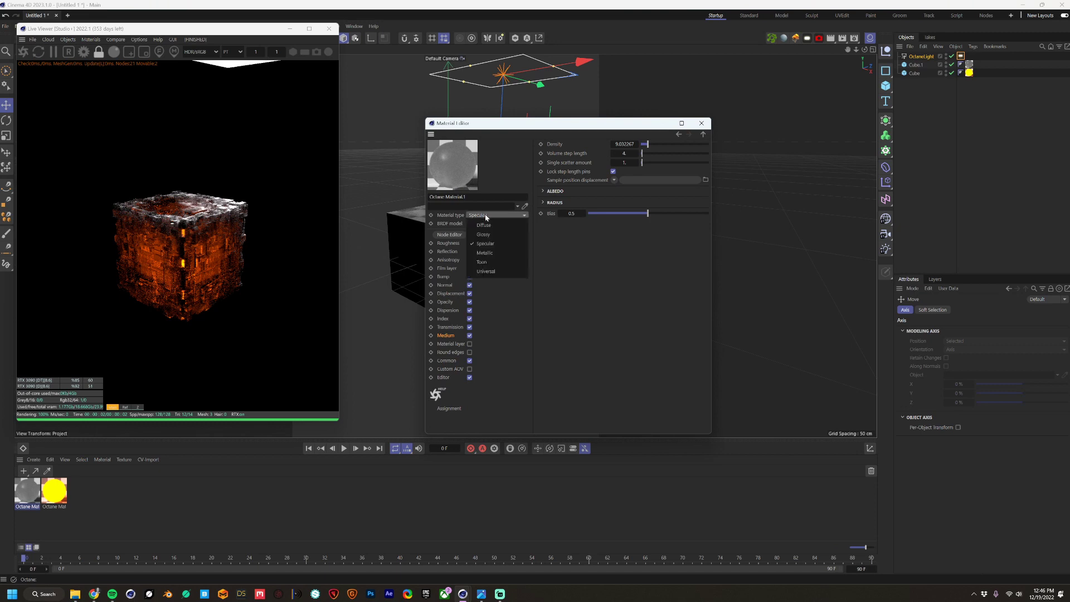
pyautogui.click(494, 273)
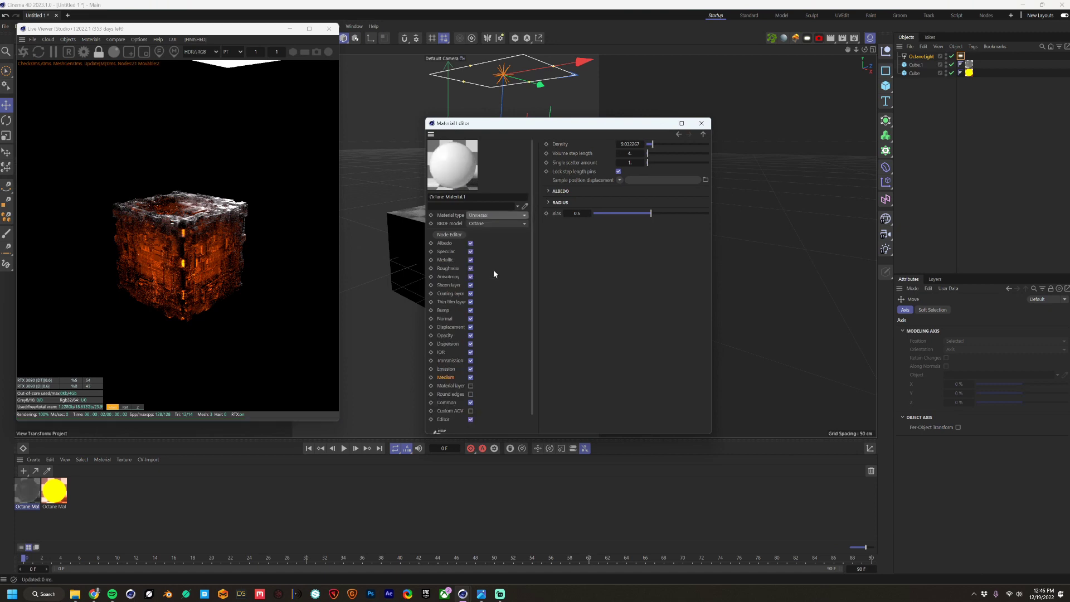
# - Set the outer material's albedo color to pure black, comparing it briefly with white
pyautogui.click(444, 243)
pyautogui.click(586, 156)
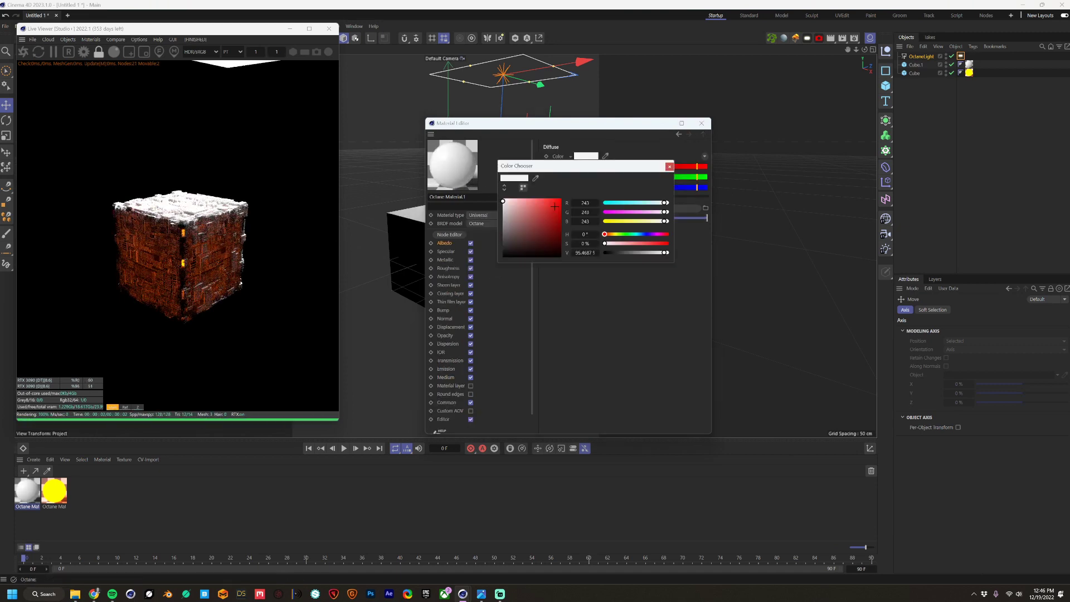
pyautogui.click(504, 249)
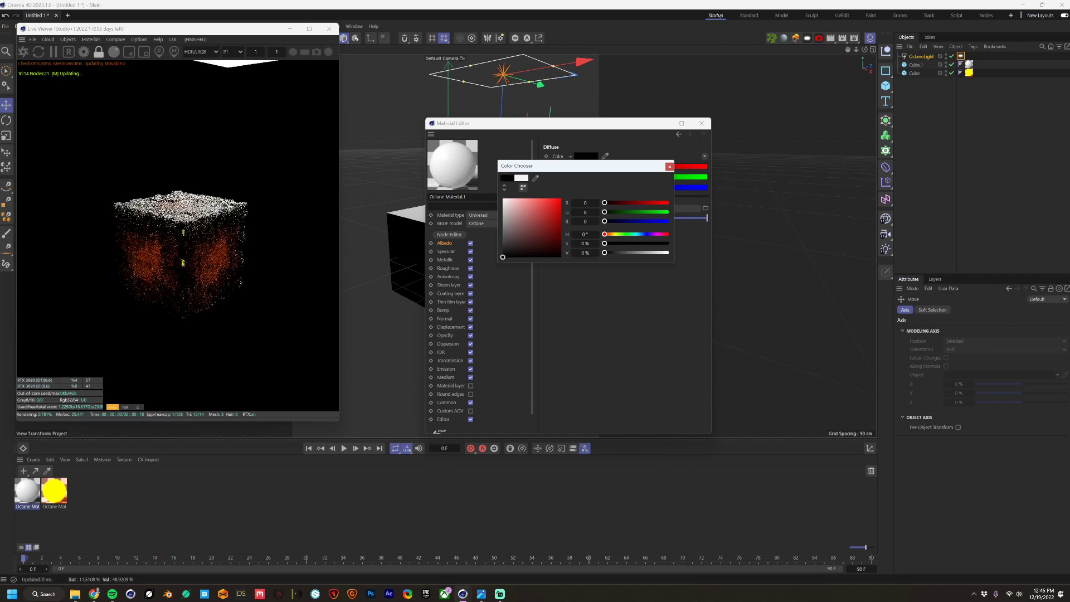
pyautogui.moveTo(504, 249); pyautogui.dragTo(502, 257)
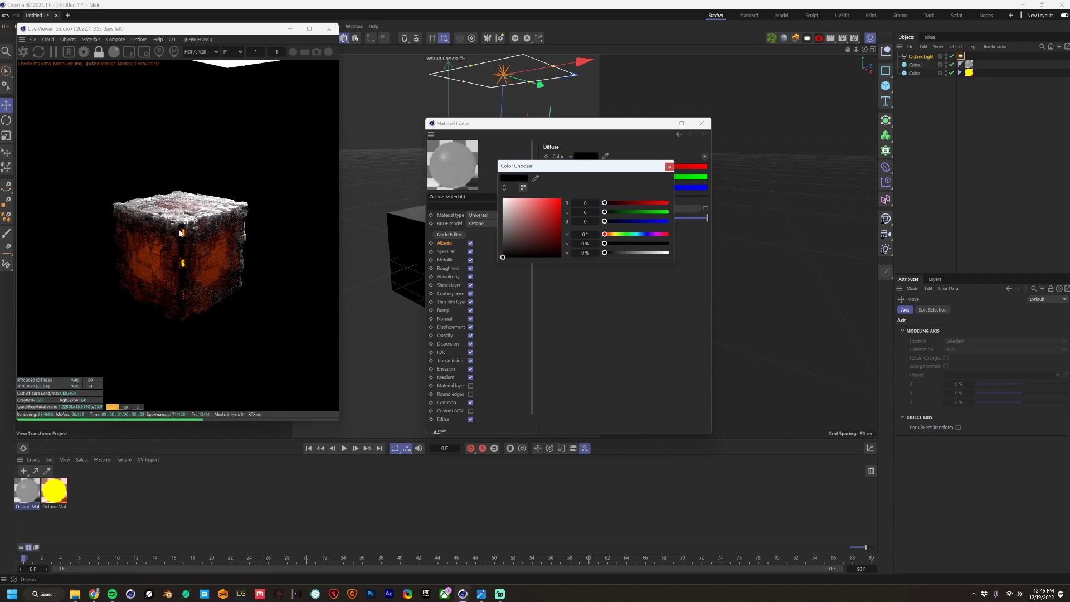
pyautogui.moveTo(503, 255)
pyautogui.mouseDown()
pyautogui.moveTo(504, 219)
pyautogui.moveTo(502, 257)
pyautogui.mouseUp()
pyautogui.moveTo(517, 206); pyautogui.dragTo(502, 198)
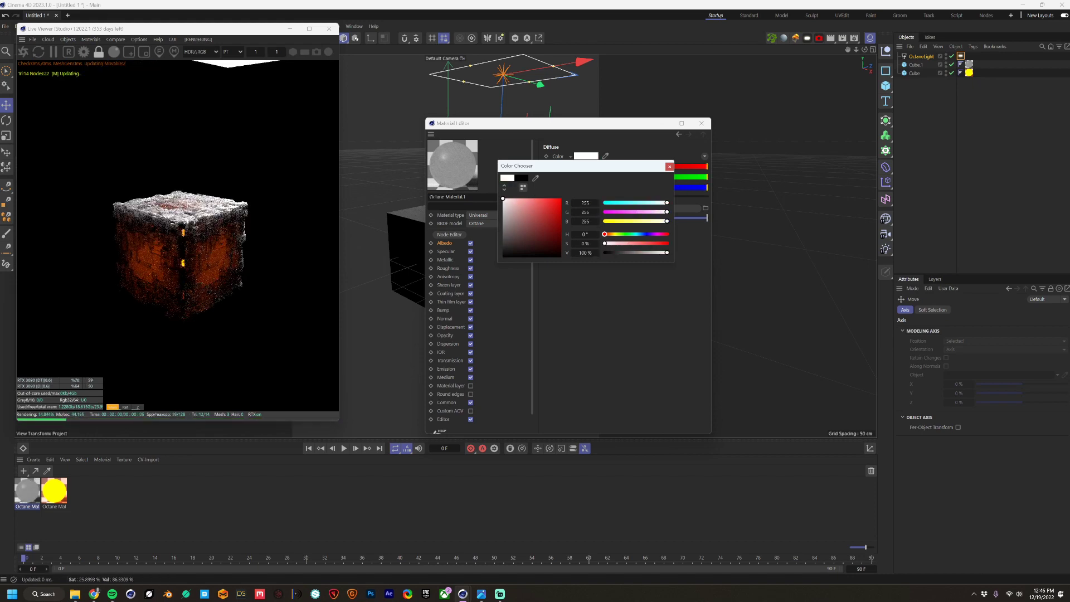
pyautogui.click(502, 256)
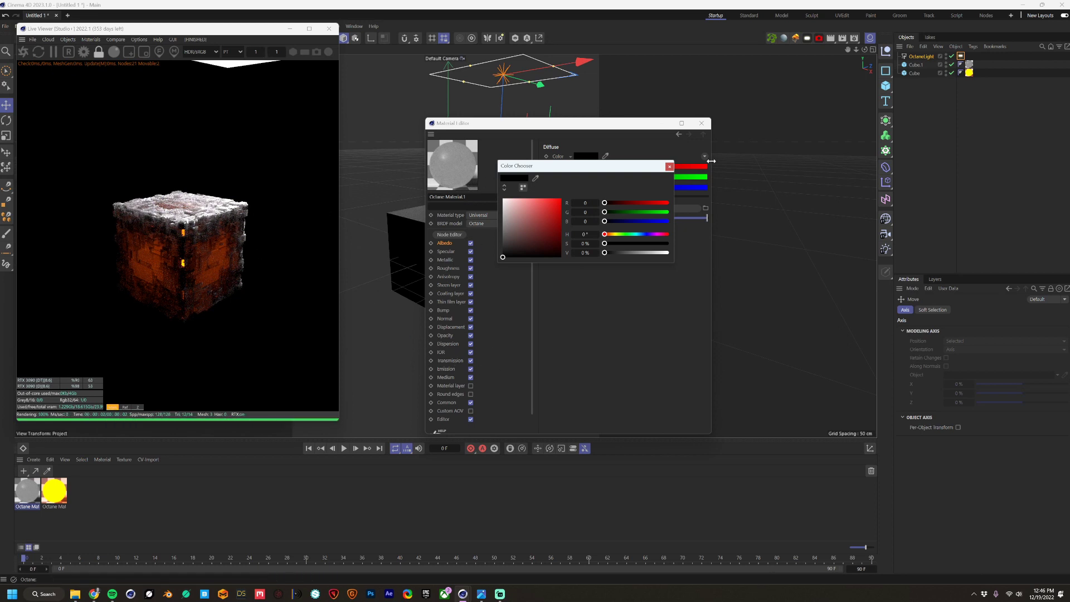
pyautogui.click(669, 167)
# - Lower the density of the outer material's random walk medium to about 4.93
pyautogui.click(447, 370)
pyautogui.click(449, 378)
pyautogui.click(584, 180)
pyautogui.moveTo(658, 146)
pyautogui.mouseDown()
pyautogui.moveTo(673, 145)
pyautogui.moveTo(650, 145)
pyautogui.mouseUp()
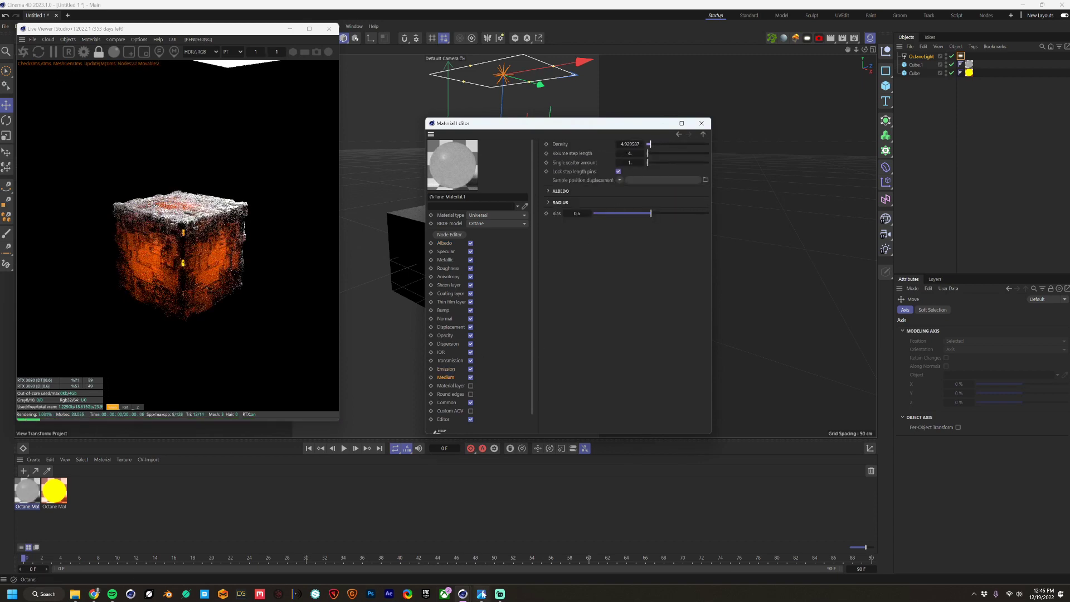
# - Check the reference render 12_09_Final.png, and set the outer material's displacement height to 10 cm and mid level to 1
pyautogui.hotkey('alt', 'Tab')
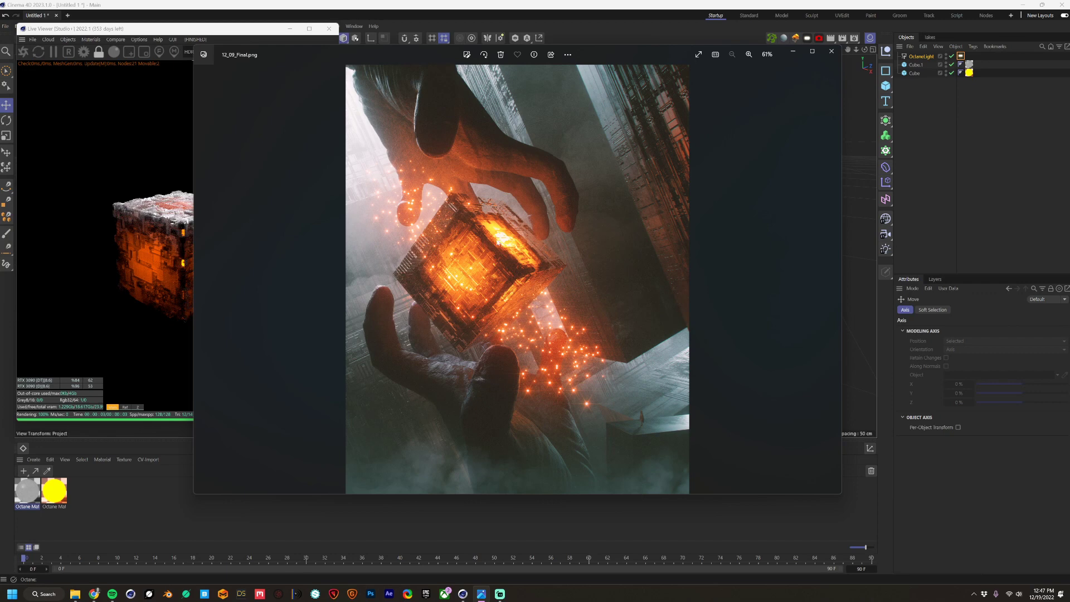
pyautogui.click(351, 3)
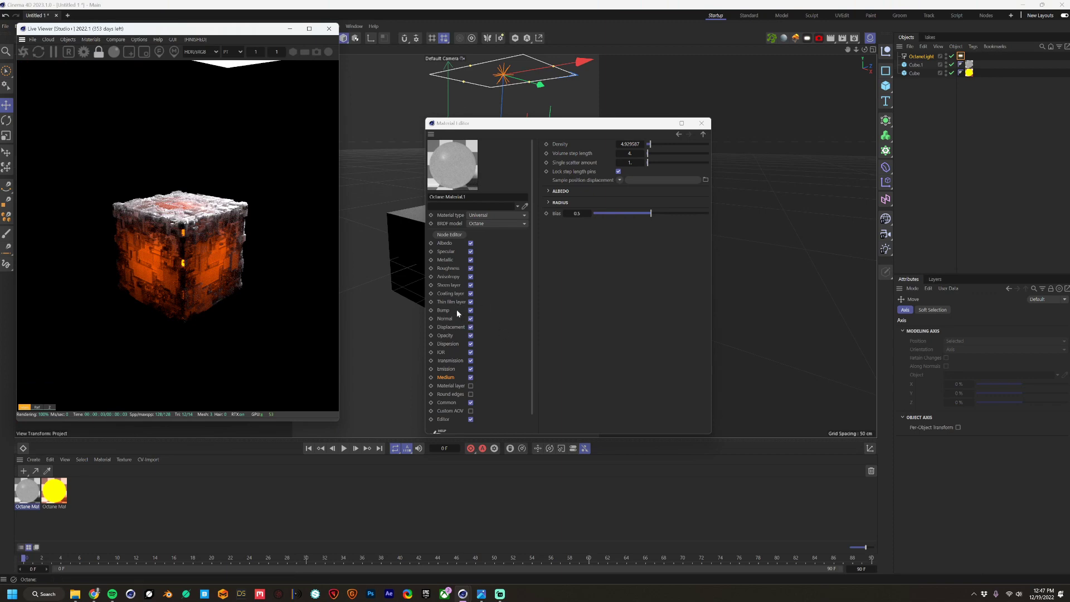
pyautogui.click(461, 326)
pyautogui.click(580, 183)
pyautogui.moveTo(634, 213); pyautogui.dragTo(708, 217)
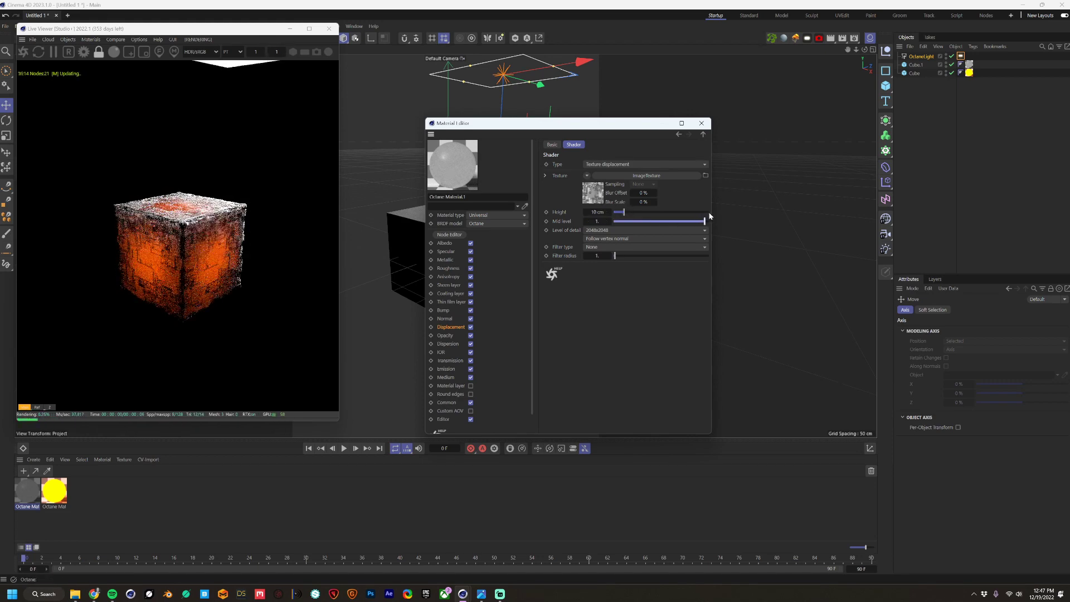
# - Move the area light farther to the side of the cube and reduce its power to about 61
pyautogui.moveTo(537, 82); pyautogui.dragTo(625, 101)
pyautogui.click(961, 56)
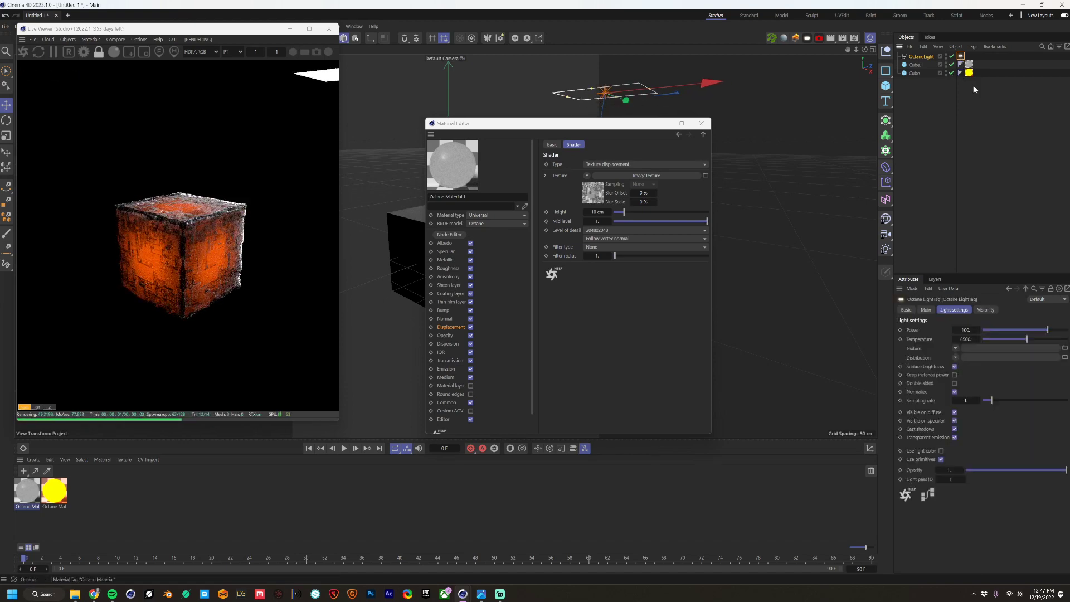
pyautogui.moveTo(1045, 334); pyautogui.dragTo(1042, 334)
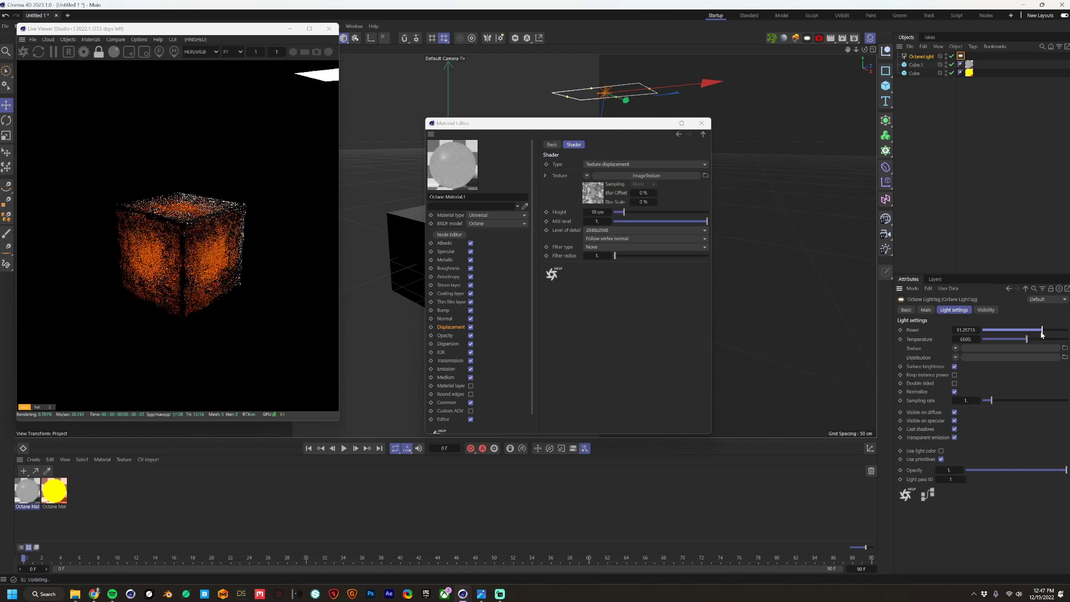
# - Duplicate the outer cube in place and scale the copy uniformly to about 121%
pyautogui.moveTo(496, 123); pyautogui.dragTo(677, 154)
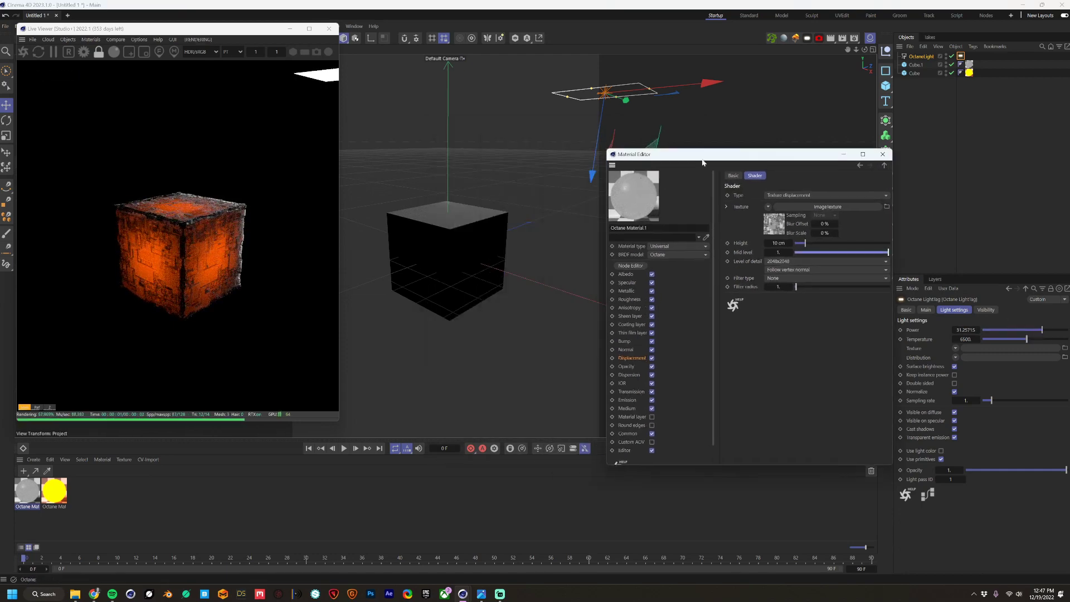
pyautogui.click(476, 236)
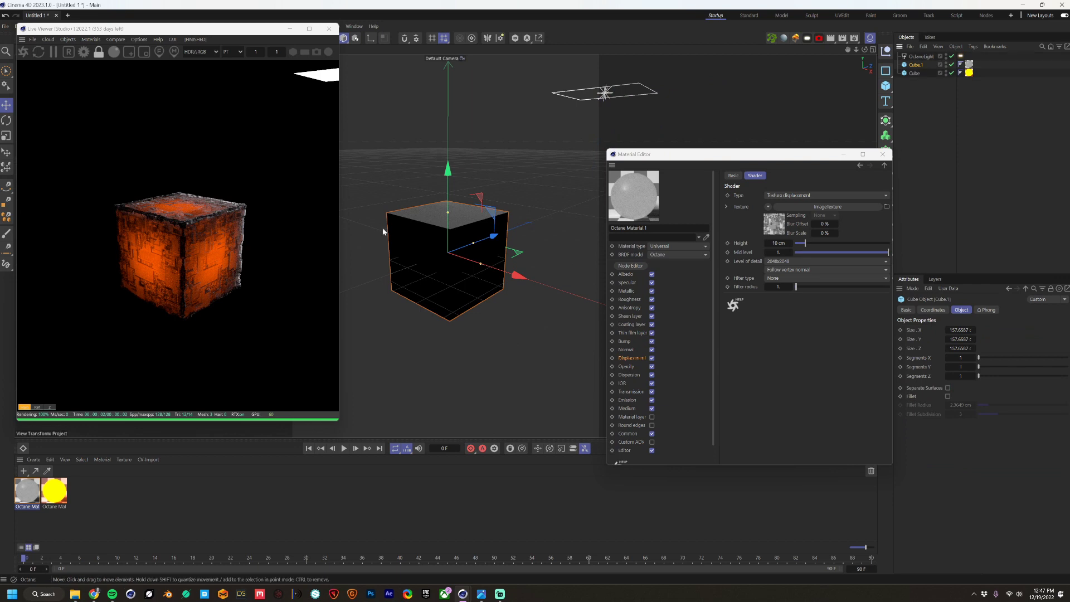
pyautogui.hotkey('ctrl', 'c')
pyautogui.hotkey('ctrl', 'v')
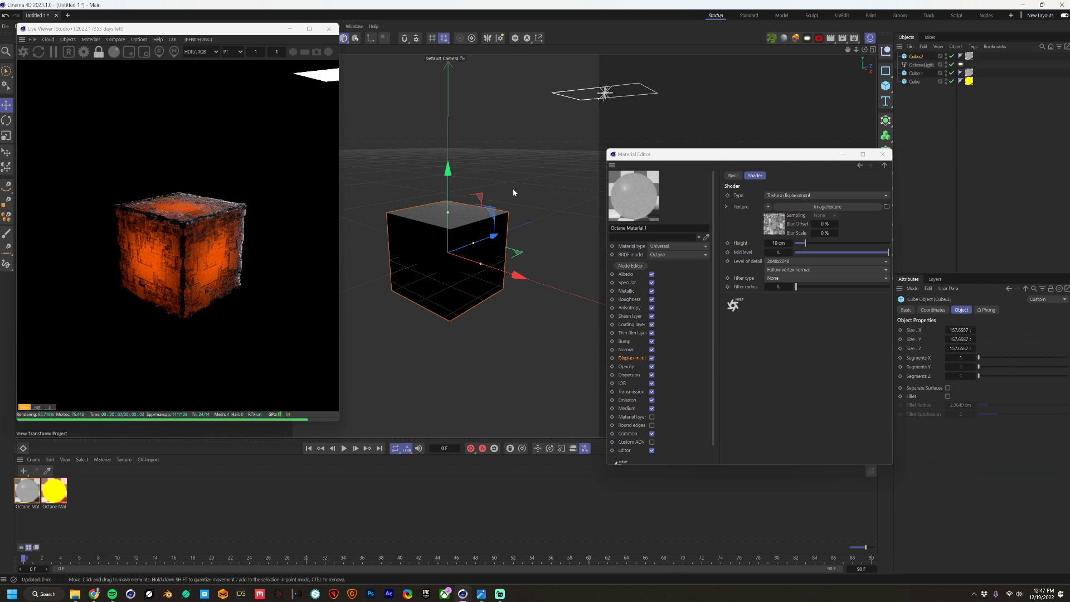
pyautogui.press('t')
pyautogui.moveTo(513, 192); pyautogui.dragTo(566, 158)
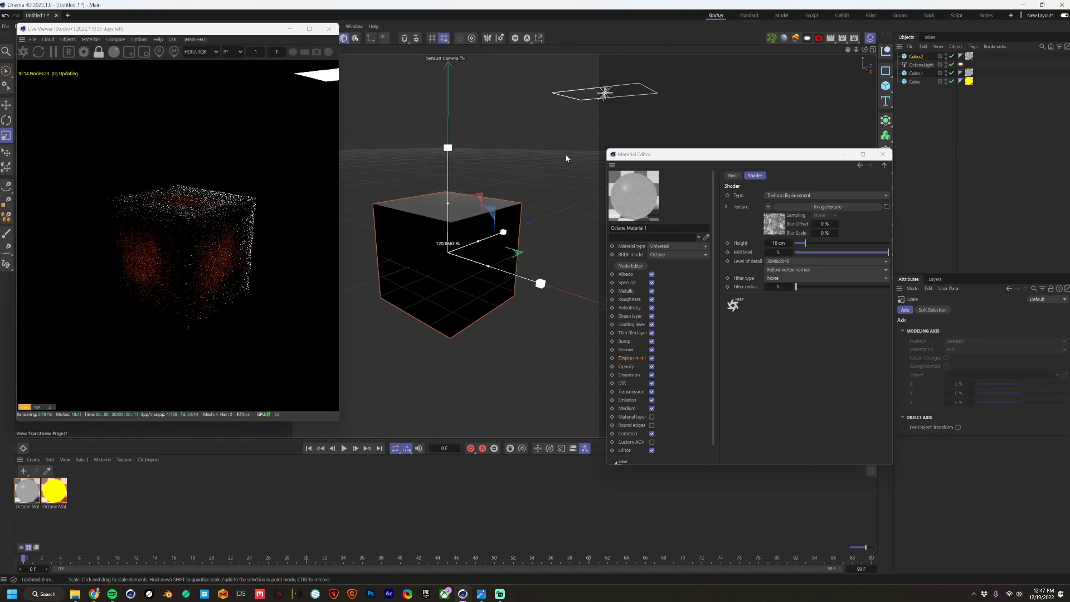
# - Remove the material from the enlarged cube copy and close the Material Editor
pyautogui.click(969, 56)
pyautogui.press('Delete')
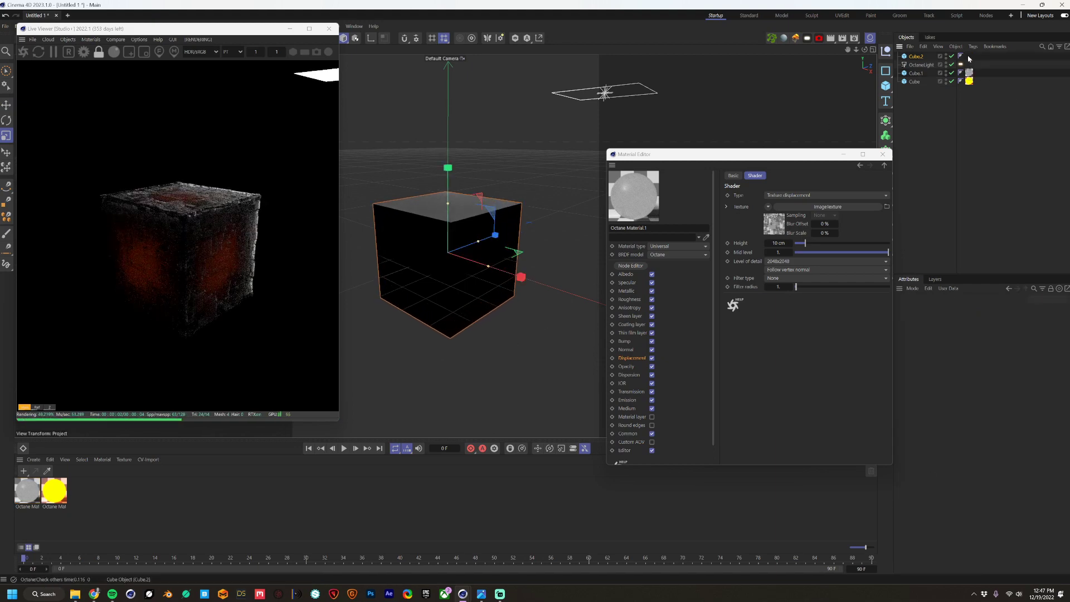
pyautogui.click(882, 154)
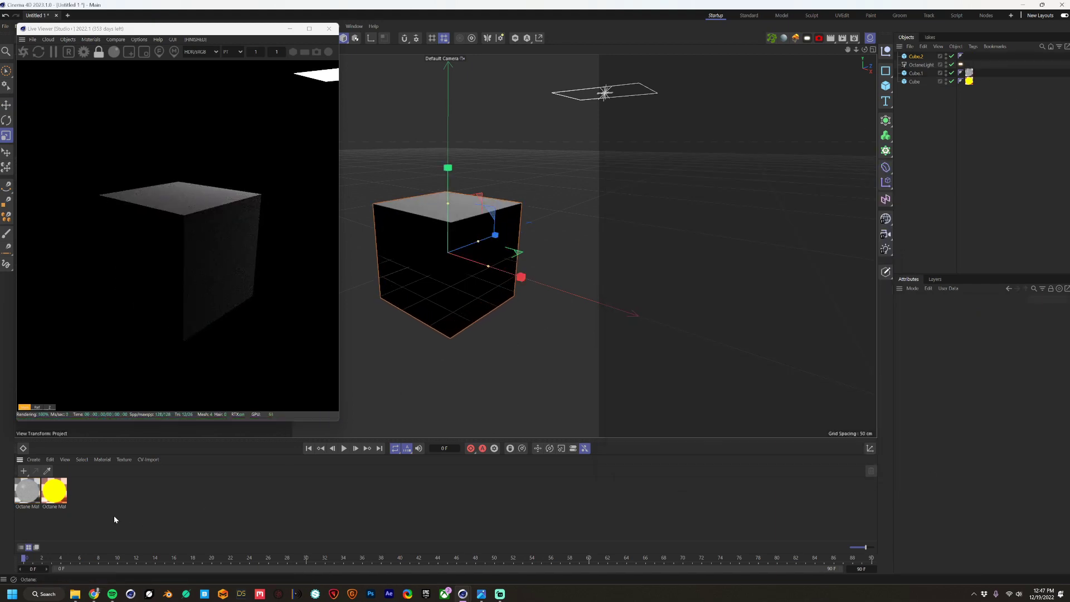
# - Duplicate the outer cube's gray Octane material and open the duplicate for editing
pyautogui.click(27, 496)
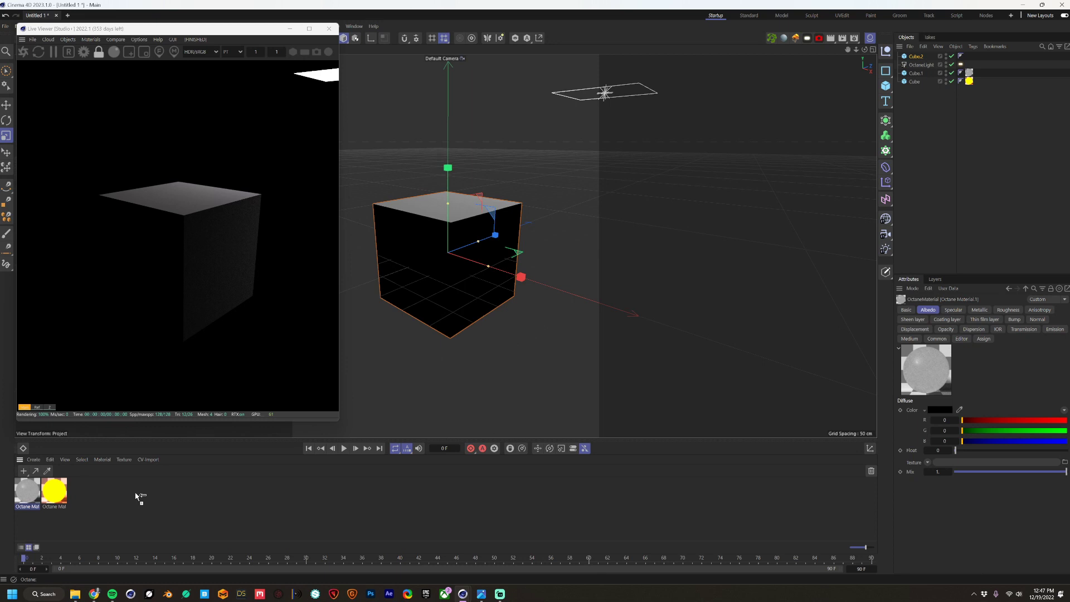
pyautogui.keyDown('ctrl'); pyautogui.moveTo(140, 496); pyautogui.dragTo(84, 496); pyautogui.keyUp('ctrl')
pyautogui.doubleClick(81, 492)
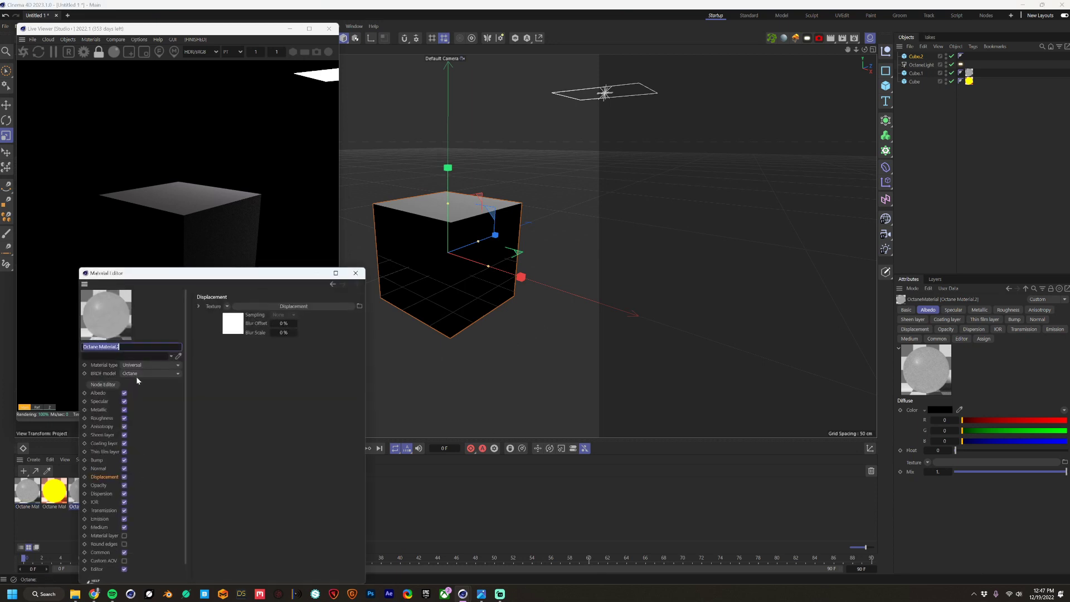
pyautogui.moveTo(148, 276); pyautogui.dragTo(415, 174)
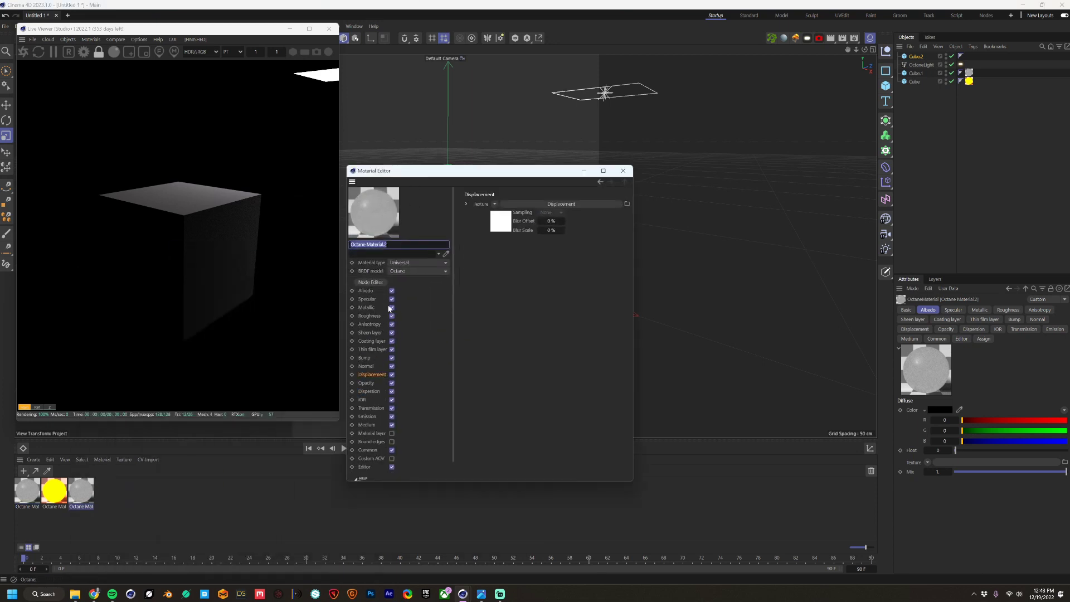
# - Copy the image texture from the duplicate material's displacement into its opacity texture
pyautogui.click(375, 377)
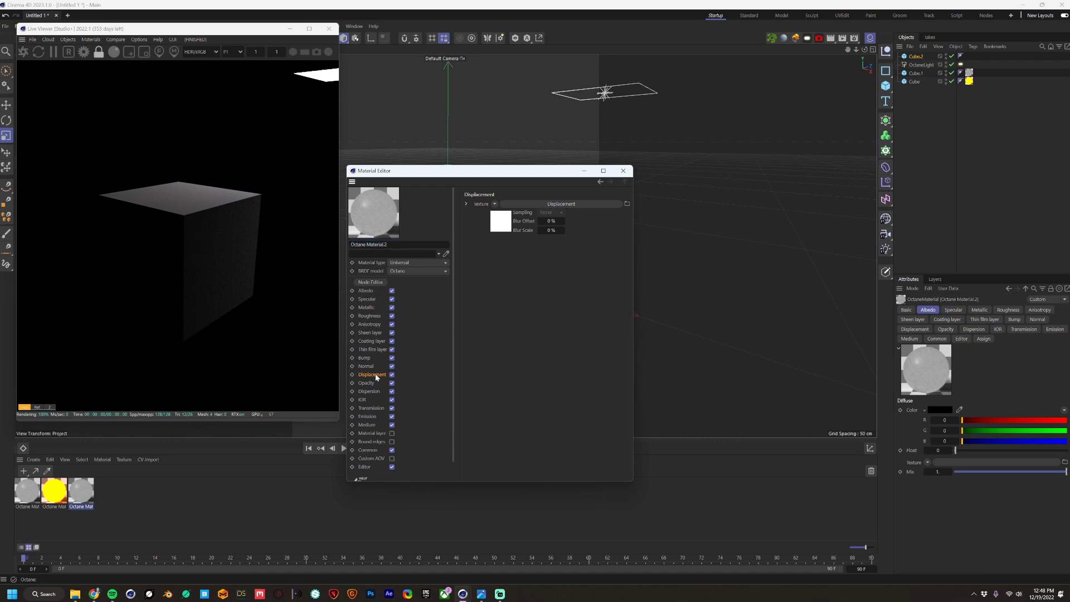
pyautogui.click(501, 228)
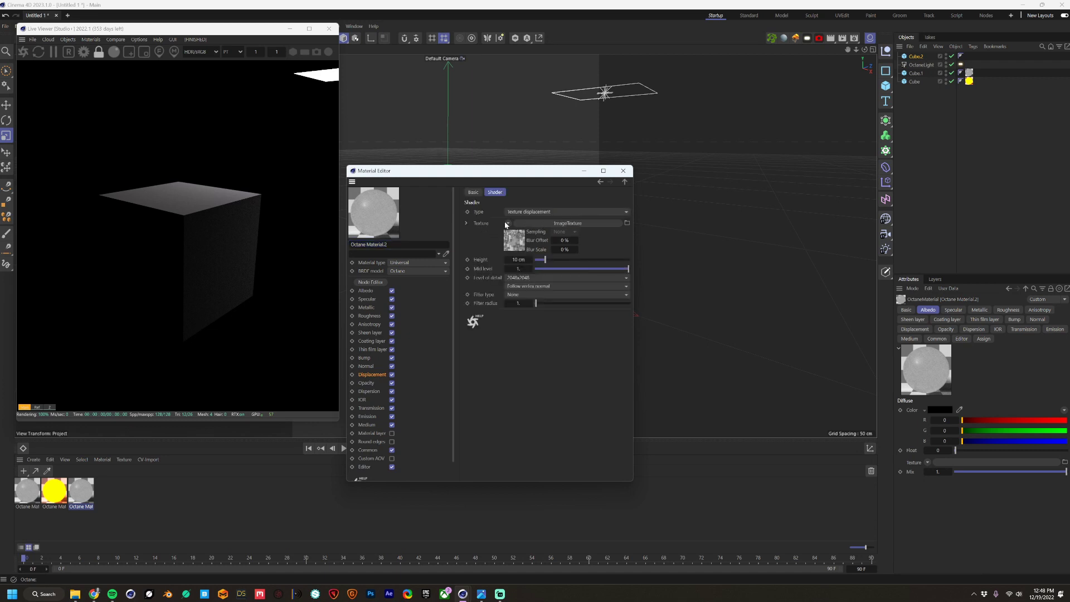
pyautogui.rightClick(479, 223)
pyautogui.click(497, 264)
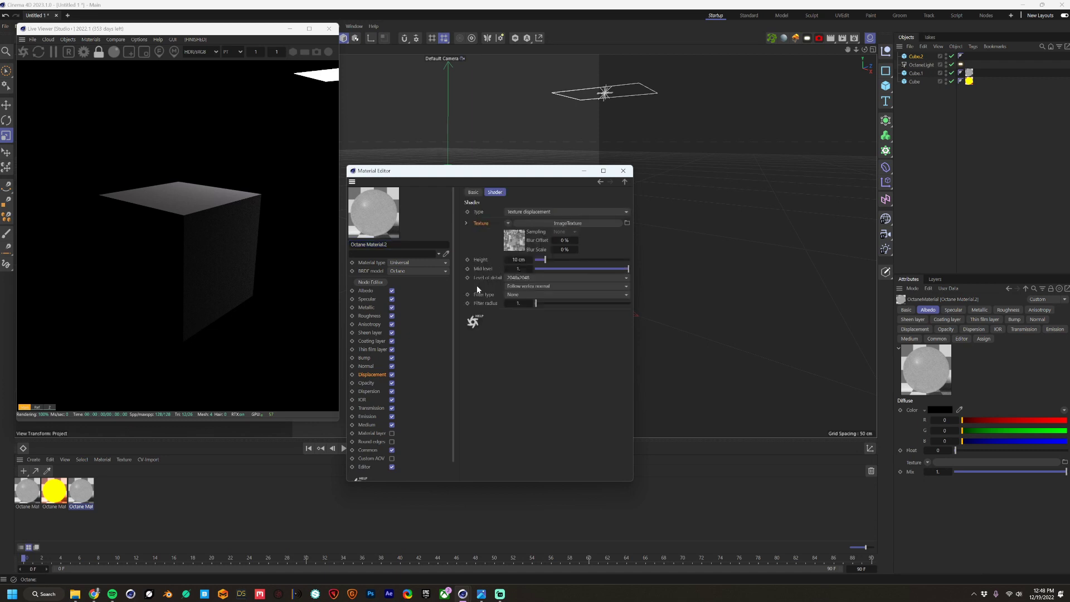
pyautogui.click(367, 384)
pyautogui.click(495, 256)
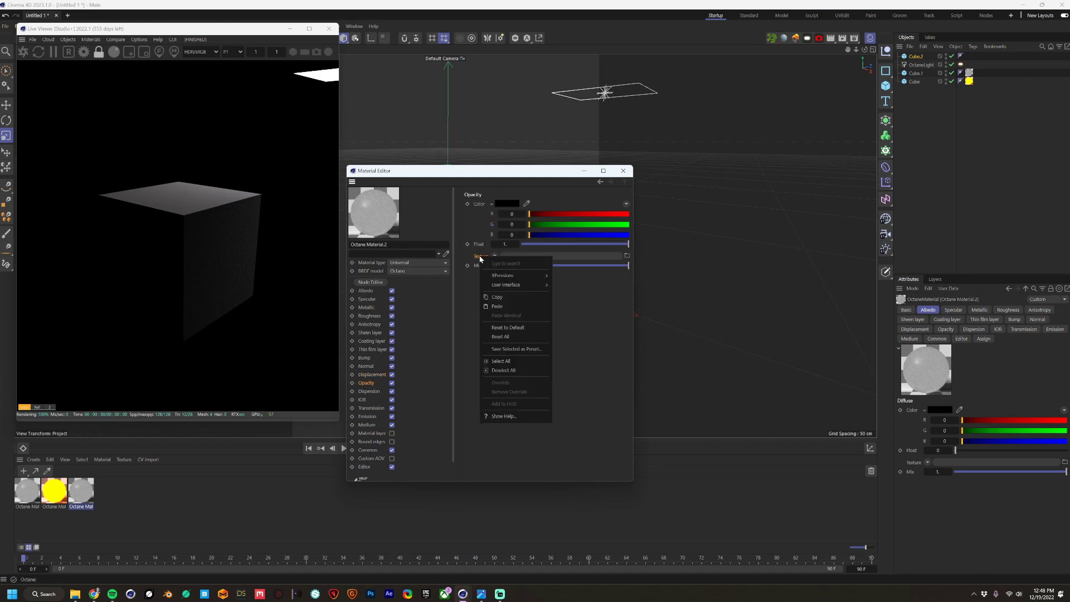
pyautogui.click(494, 304)
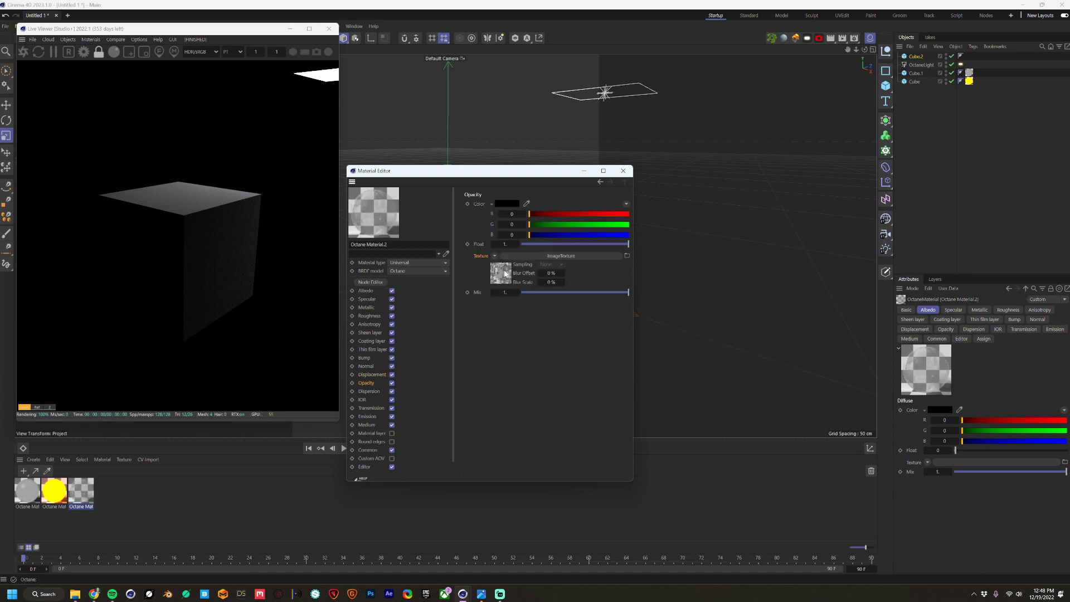
pyautogui.click(505, 273)
# - Apply the duplicated material to the enlarged outer cube and scale that cube up slightly further
pyautogui.click(623, 171)
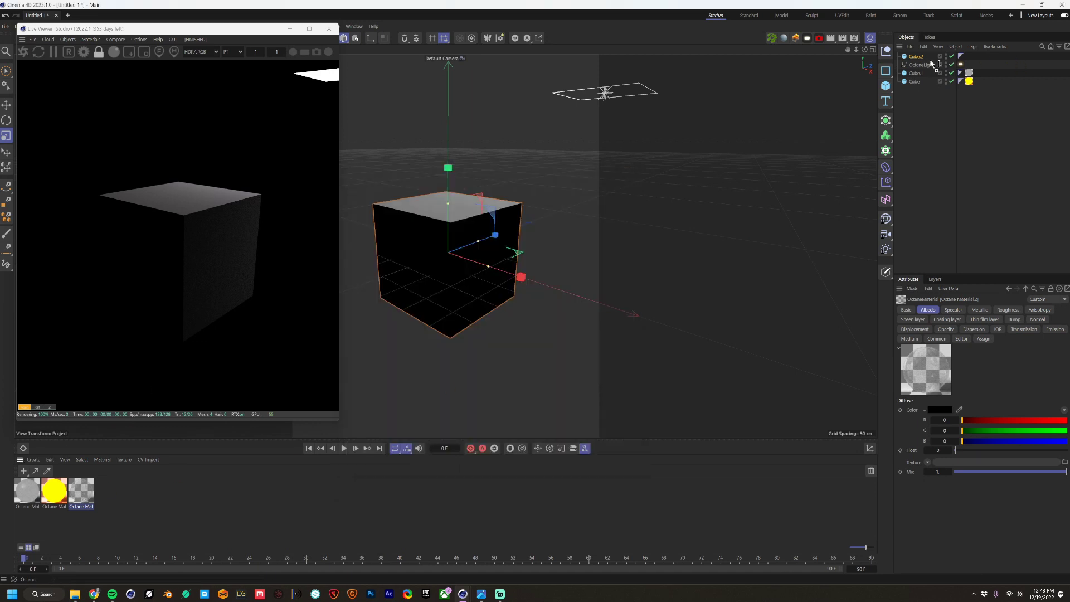
pyautogui.moveTo(918, 58); pyautogui.dragTo(917, 57)
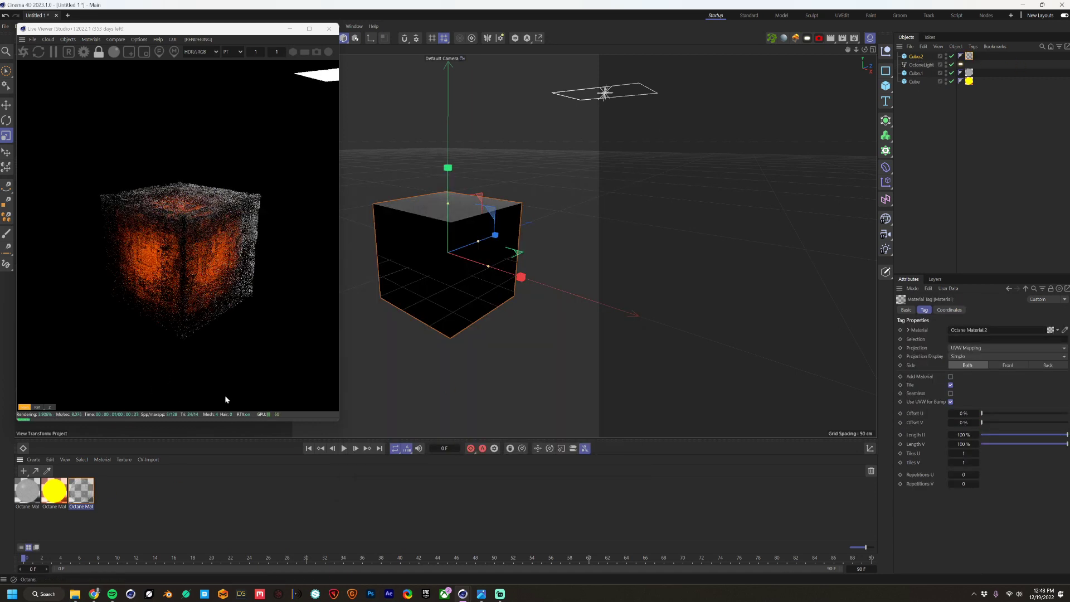
pyautogui.moveTo(429, 232); pyautogui.dragTo(629, 178)
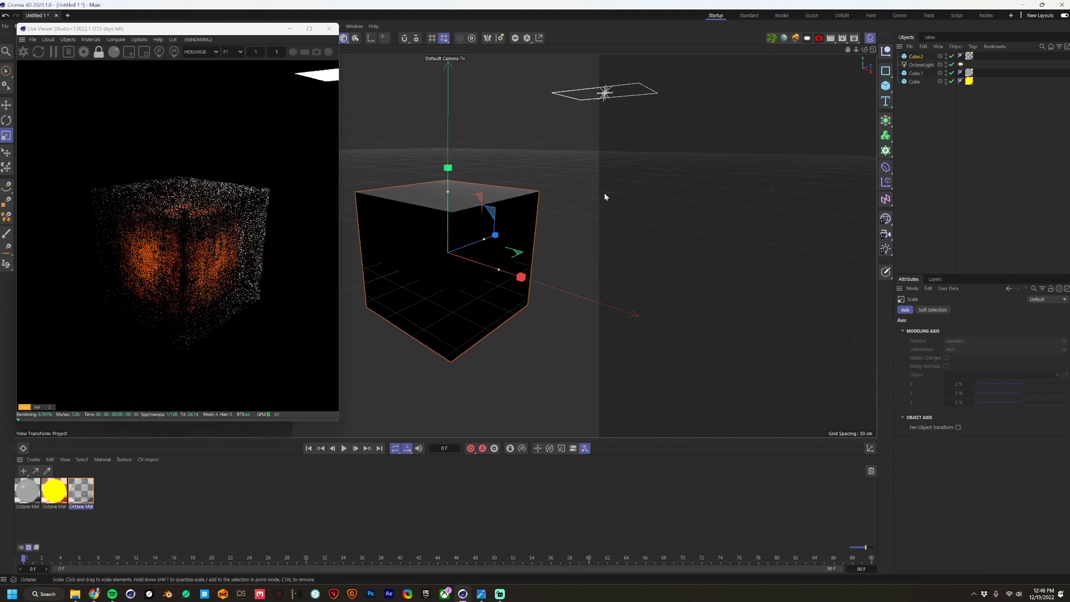
# - Change the outer cube material's type to Glossy and set its opacity image's legacy gamma to about 1.29
pyautogui.doubleClick(82, 491)
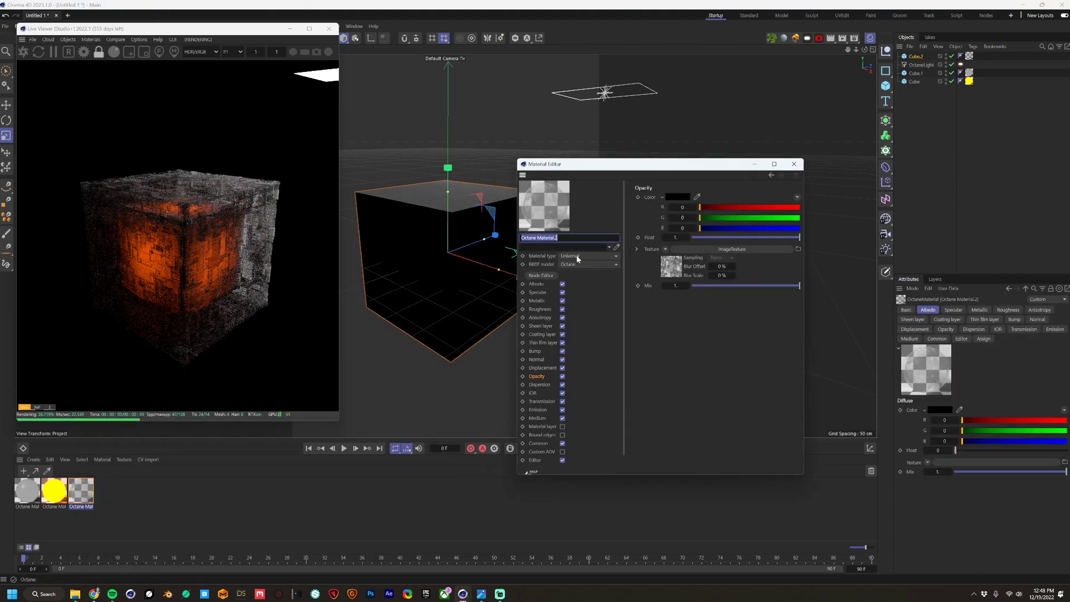
pyautogui.click(577, 259)
pyautogui.click(578, 276)
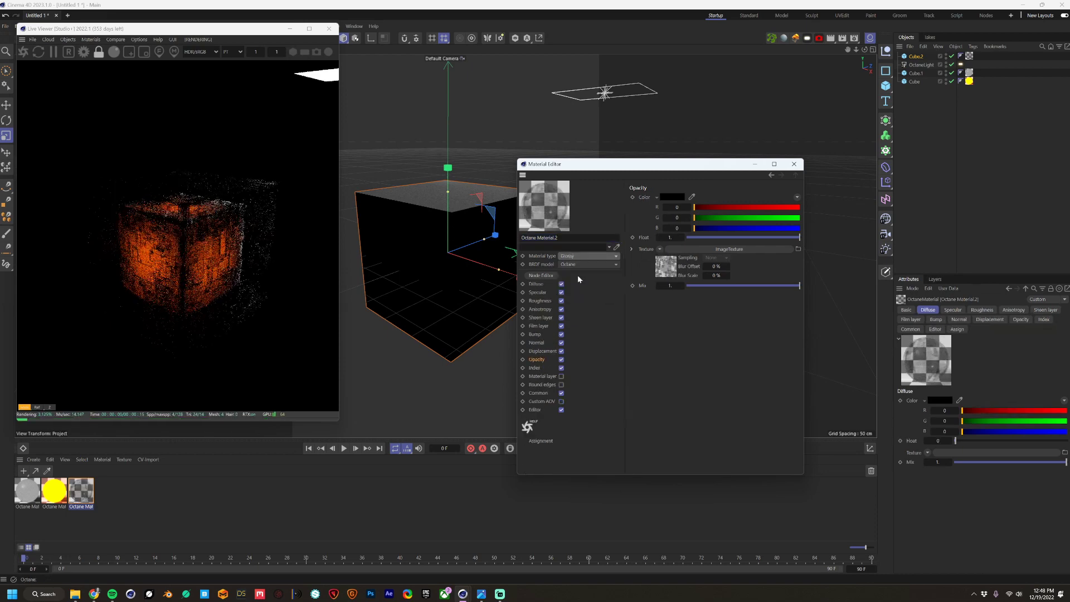
pyautogui.click(666, 268)
pyautogui.moveTo(735, 278)
pyautogui.mouseDown()
pyautogui.moveTo(710, 278)
pyautogui.moveTo(772, 279)
pyautogui.moveTo(724, 279)
pyautogui.mouseUp()
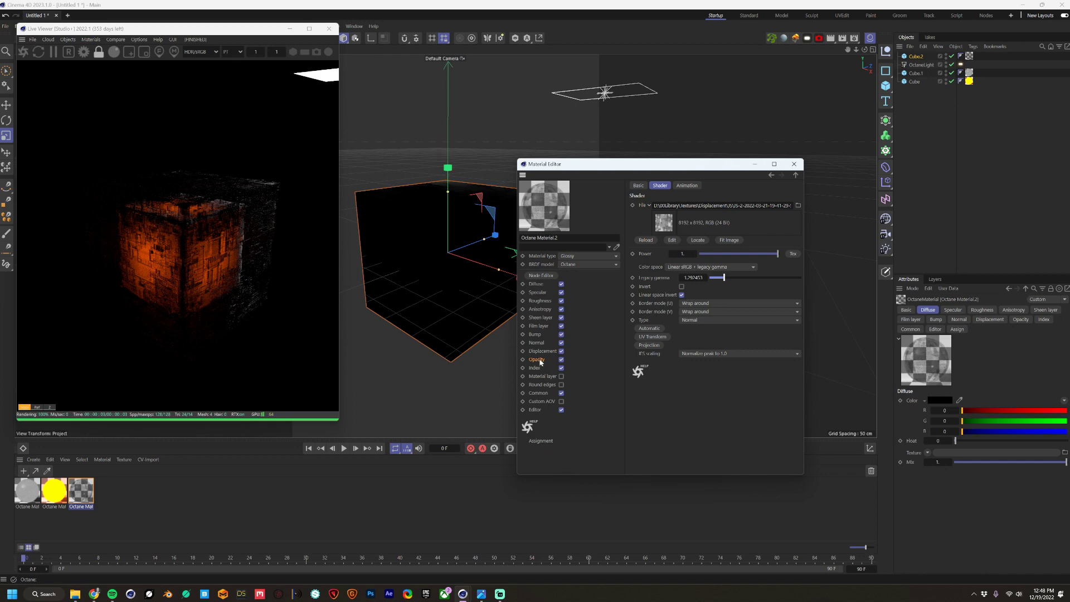
# - Move the area light closer to the cube
pyautogui.click(628, 99)
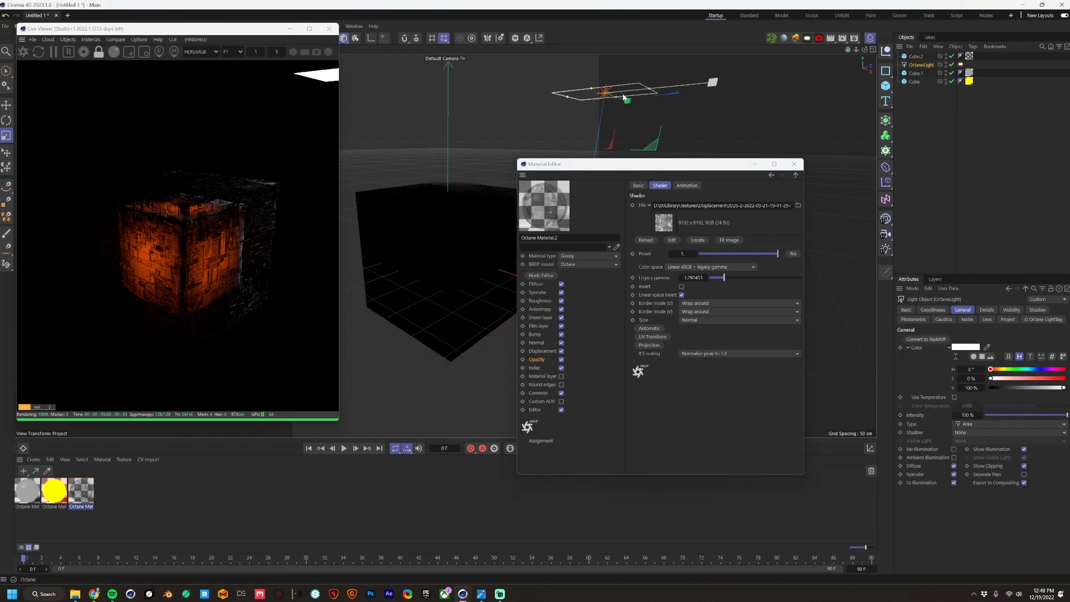
pyautogui.press('e')
pyautogui.moveTo(628, 105); pyautogui.dragTo(599, 94)
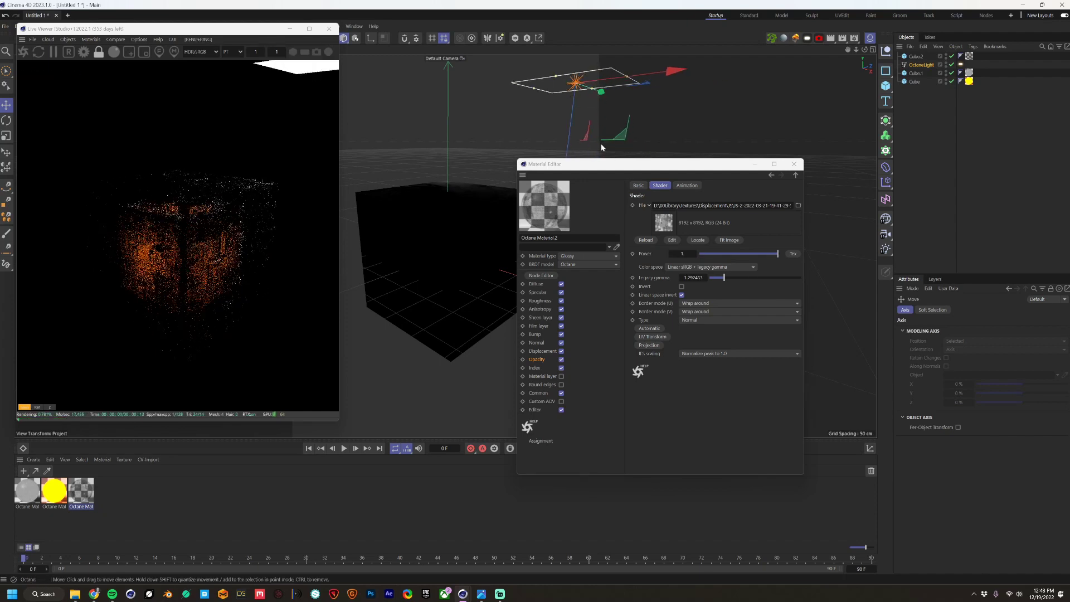
# - Compare the outer cube's opacity look with the reference image 12_09_Final.png
pyautogui.click(539, 360)
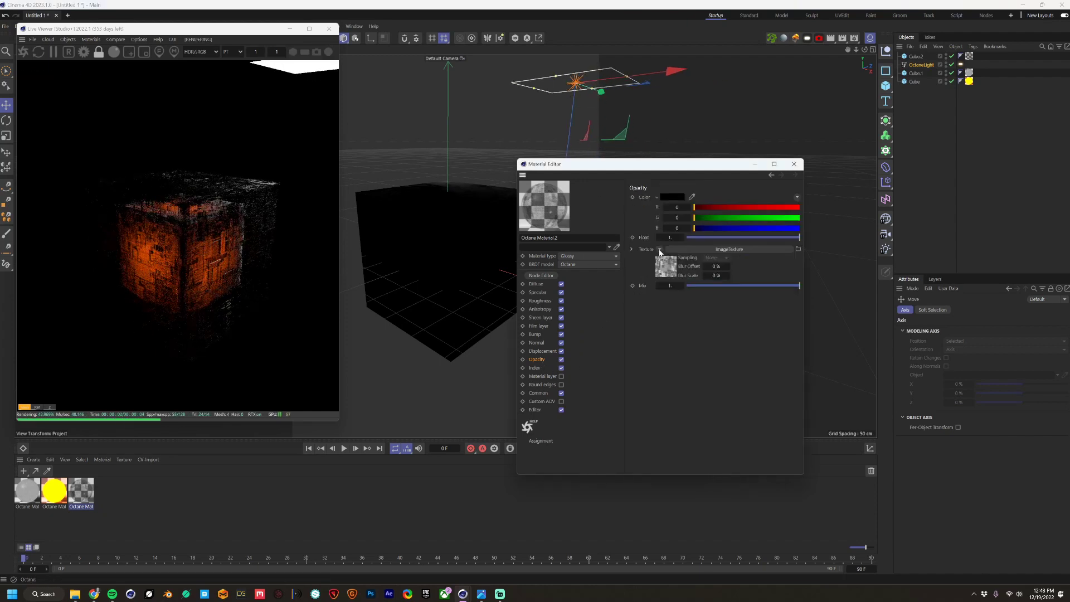
pyautogui.click(481, 592)
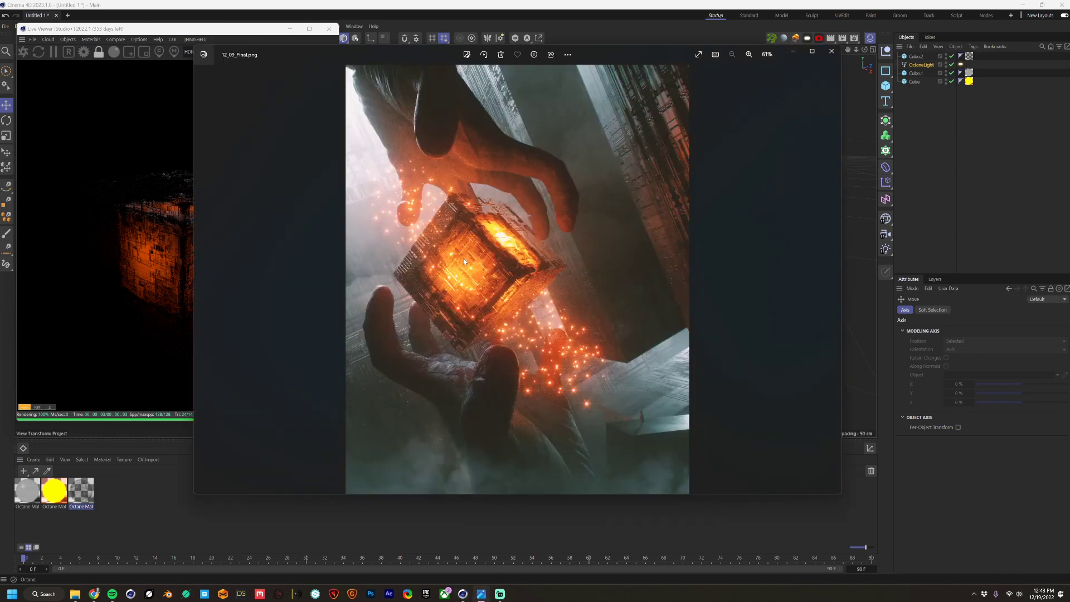
pyautogui.click(437, 5)
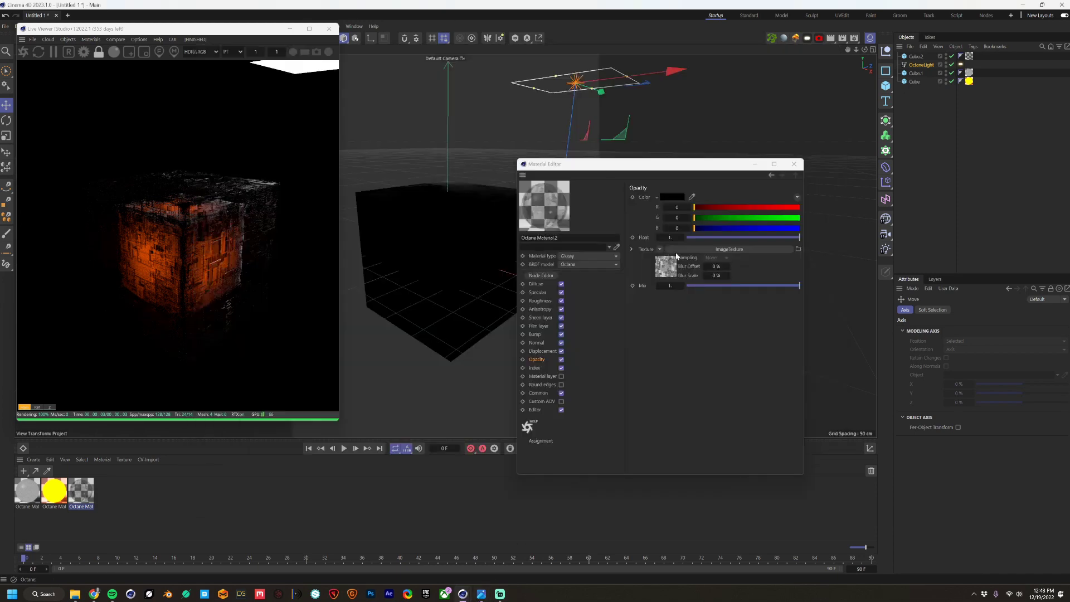
# - Replace the outer cube material's opacity image with an Octane Falloff map and set its minimum value to about 0.24
pyautogui.moveTo(694, 171); pyautogui.dragTo(564, 138)
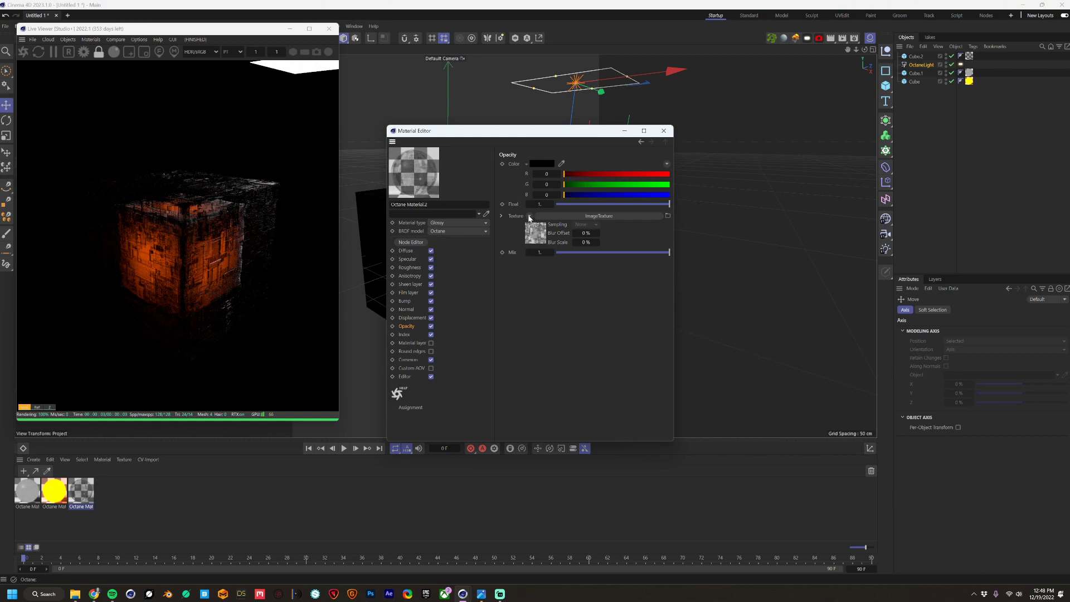
pyautogui.click(539, 237)
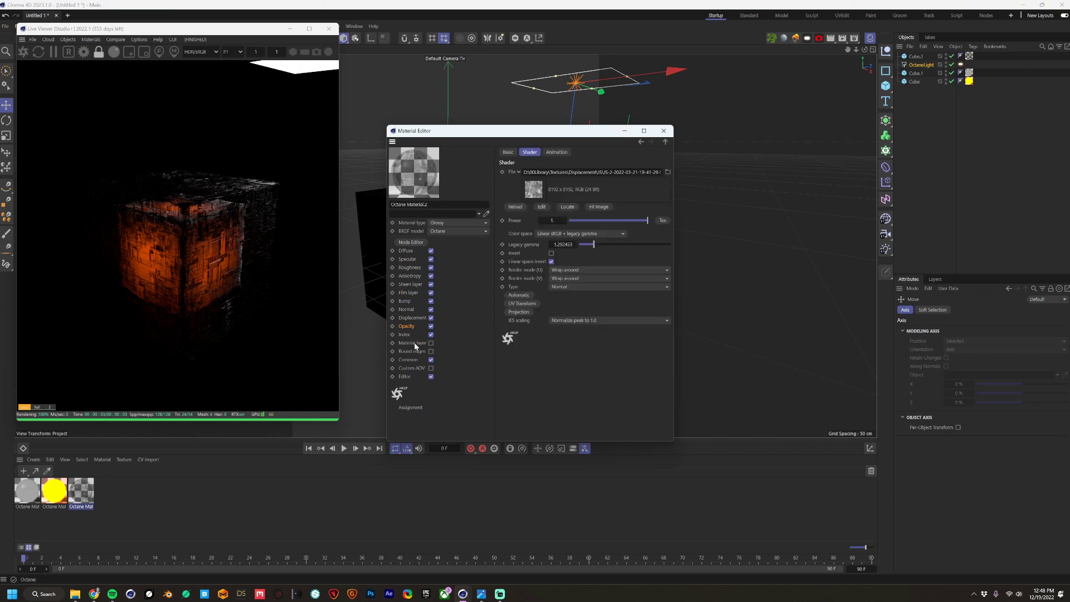
pyautogui.click(419, 326)
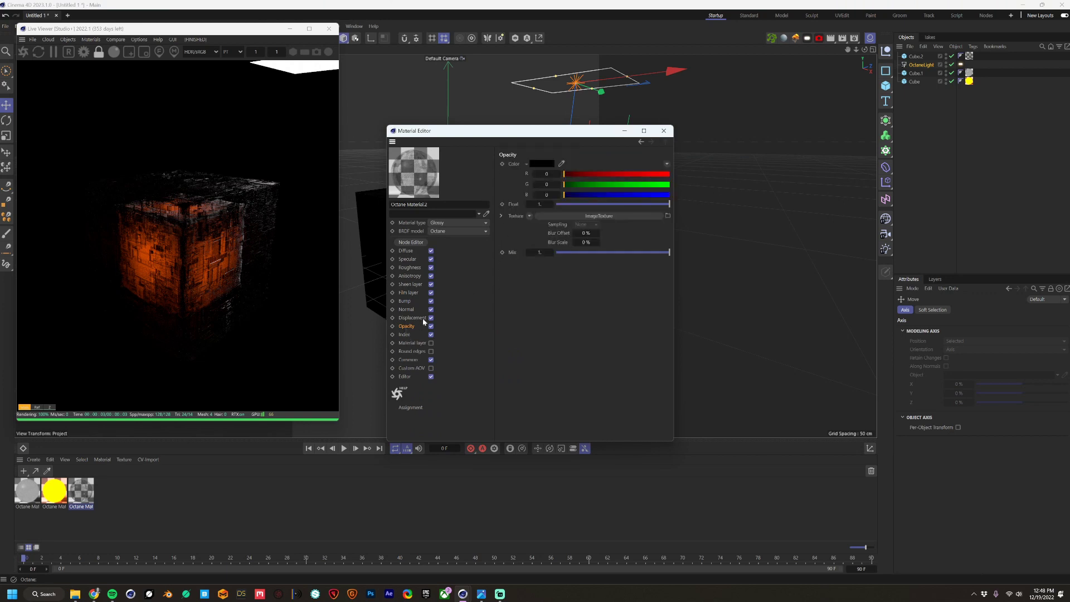
pyautogui.click(529, 216)
pyautogui.click(536, 238)
pyautogui.click(529, 216)
pyautogui.moveTo(544, 389)
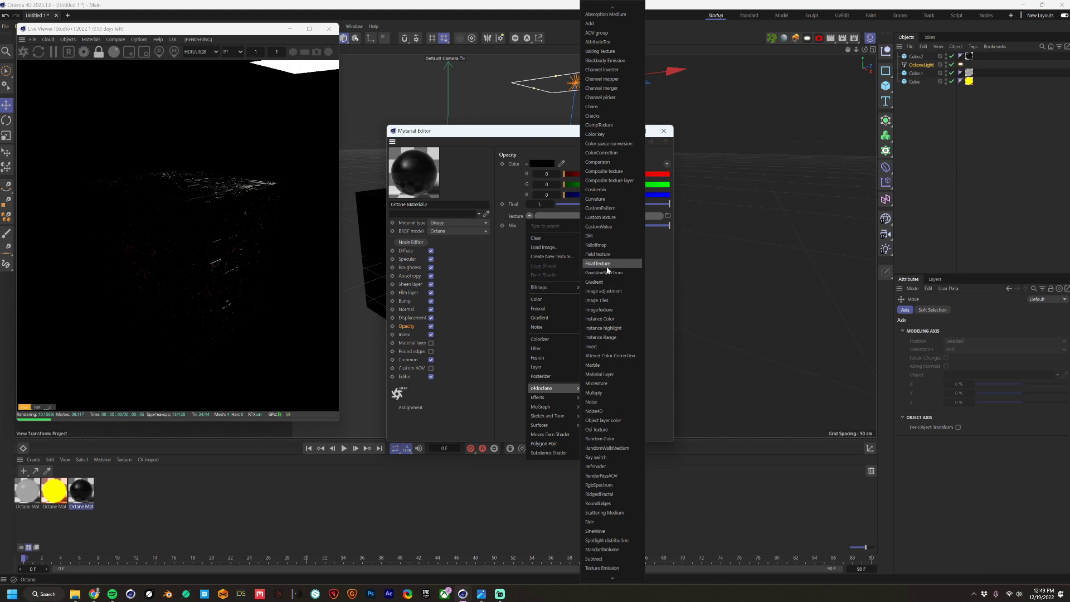
pyautogui.click(601, 245)
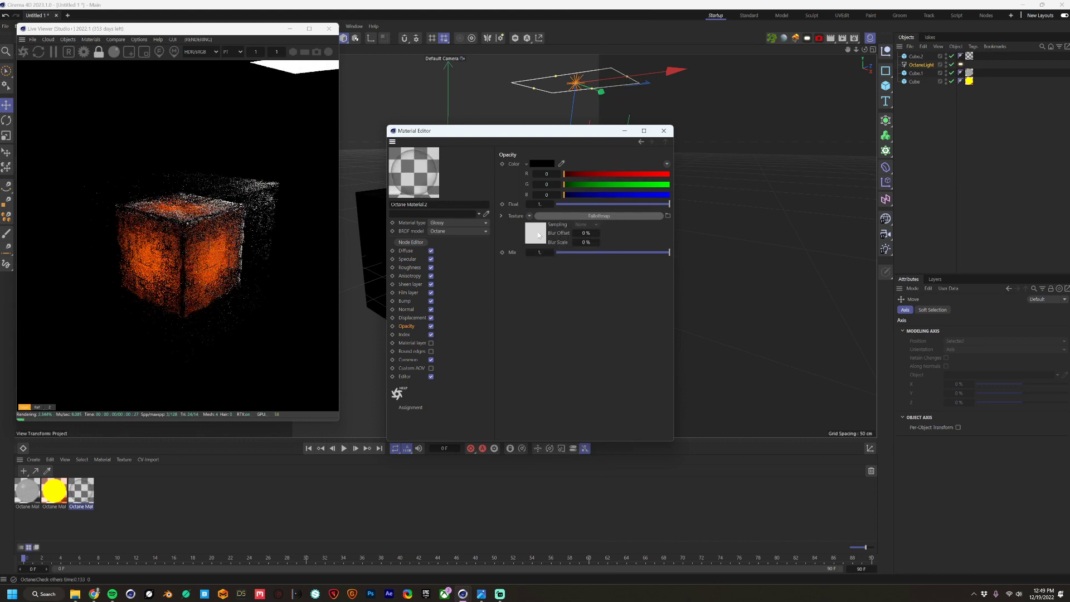
pyautogui.click(586, 216)
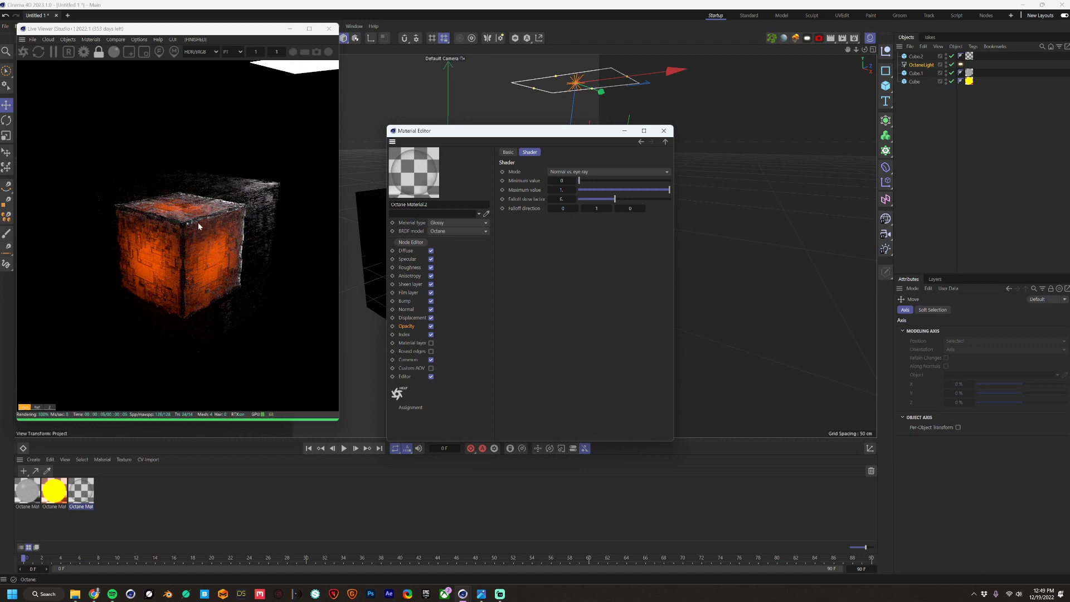
pyautogui.moveTo(584, 185)
pyautogui.mouseDown()
pyautogui.moveTo(669, 192)
pyautogui.moveTo(576, 182)
pyautogui.moveTo(632, 183)
pyautogui.moveTo(580, 184)
pyautogui.moveTo(600, 182)
pyautogui.mouseUp()
pyautogui.moveTo(482, 132); pyautogui.dragTo(576, 138)
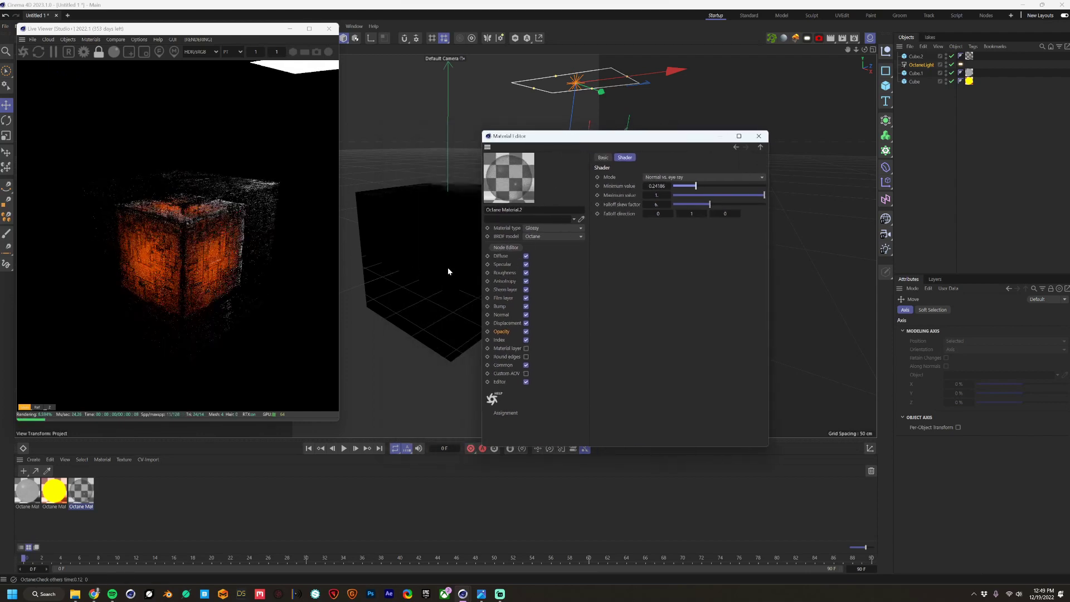
# - Remove the displacement from the outer cube's material
pyautogui.click(509, 324)
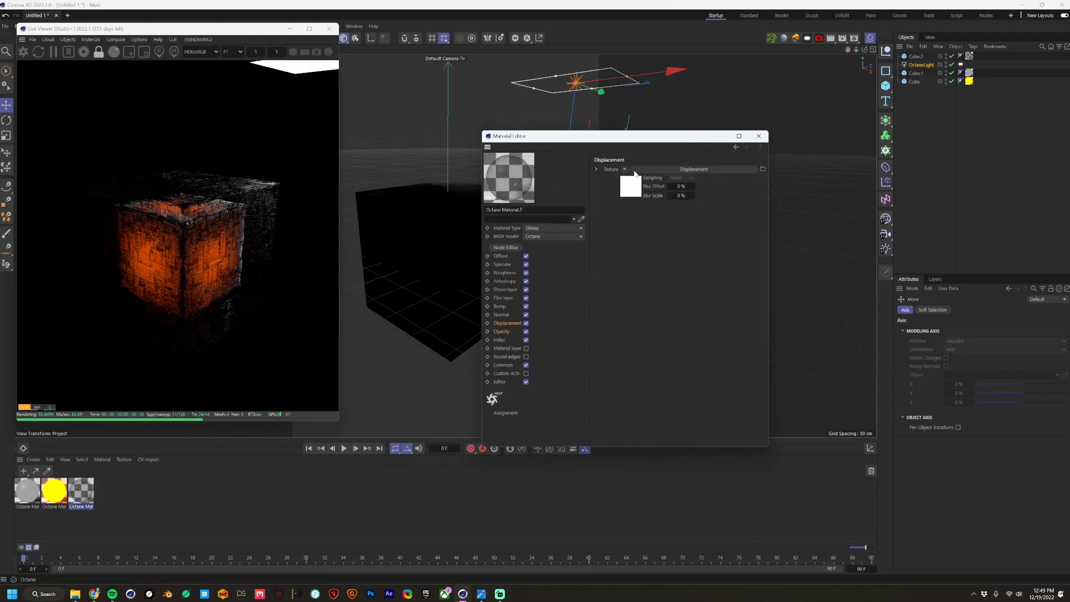
pyautogui.click(625, 170)
pyautogui.click(629, 191)
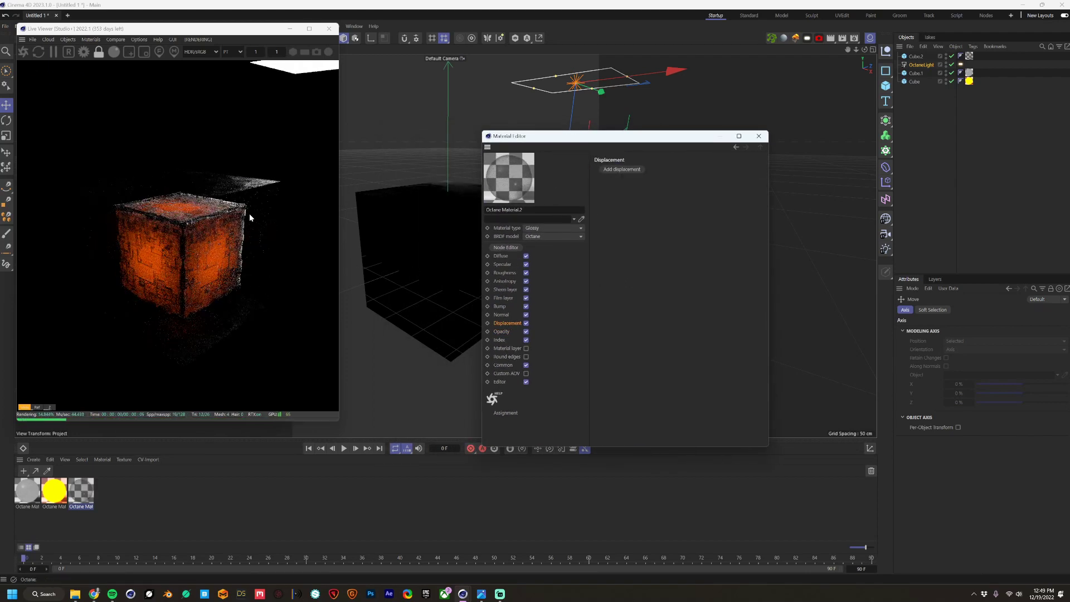
# - Set the minimum value of the opacity Falloff map to about 0.29
pyautogui.click(501, 331)
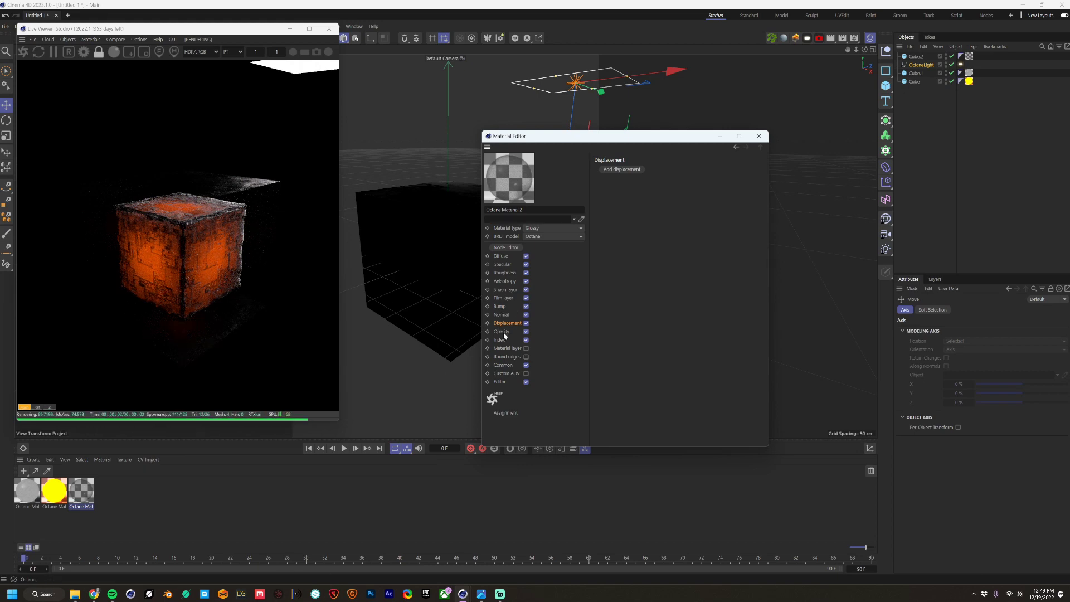
pyautogui.click(632, 243)
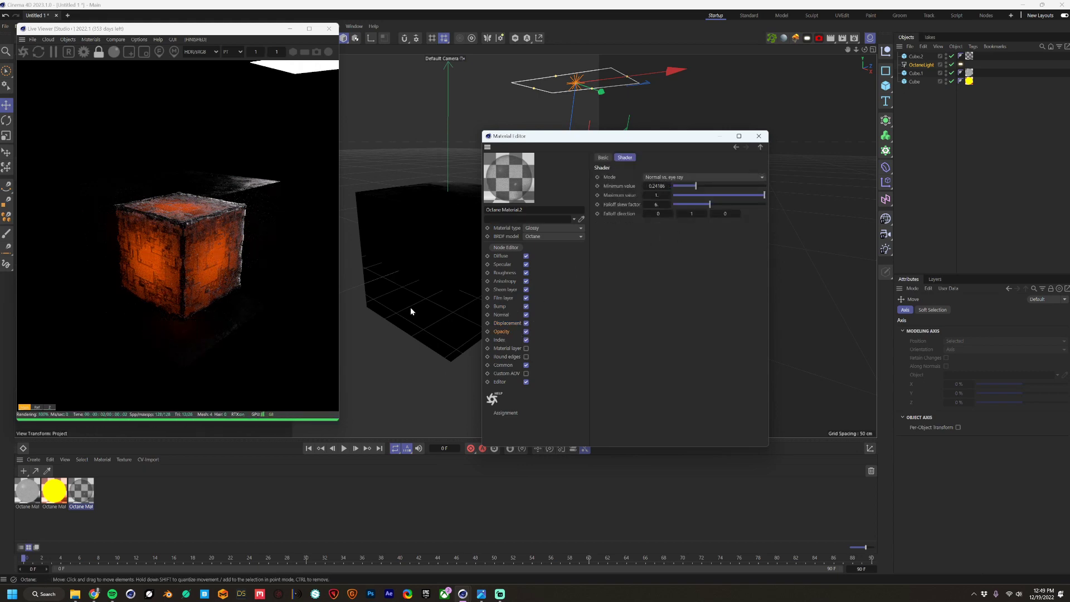
pyautogui.moveTo(697, 186)
pyautogui.mouseDown()
pyautogui.moveTo(714, 188)
pyautogui.moveTo(700, 186)
pyautogui.mouseUp()
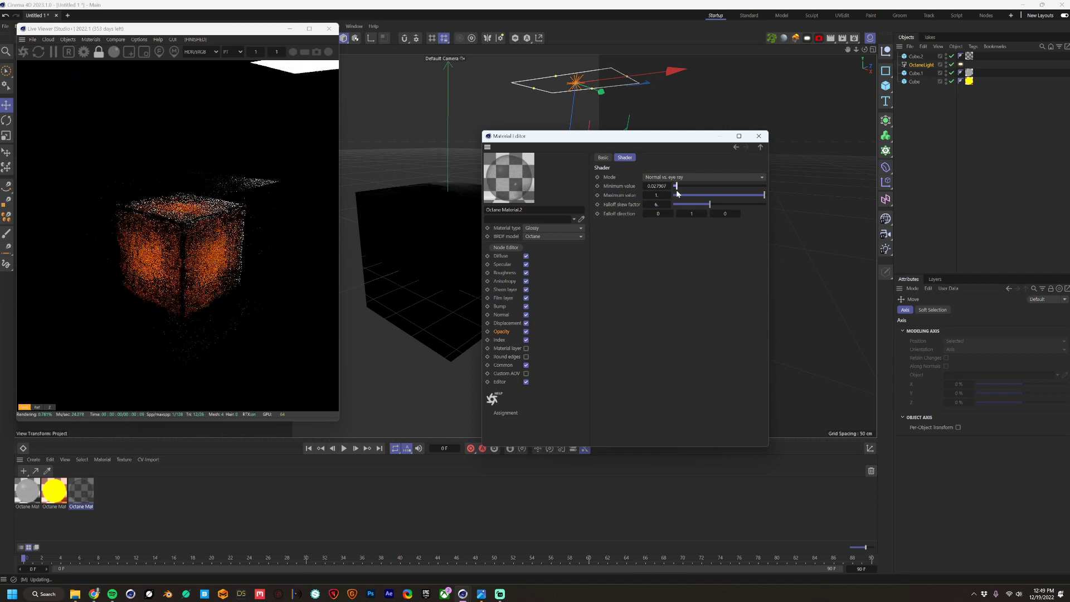
pyautogui.moveTo(533, 141); pyautogui.dragTo(459, 140)
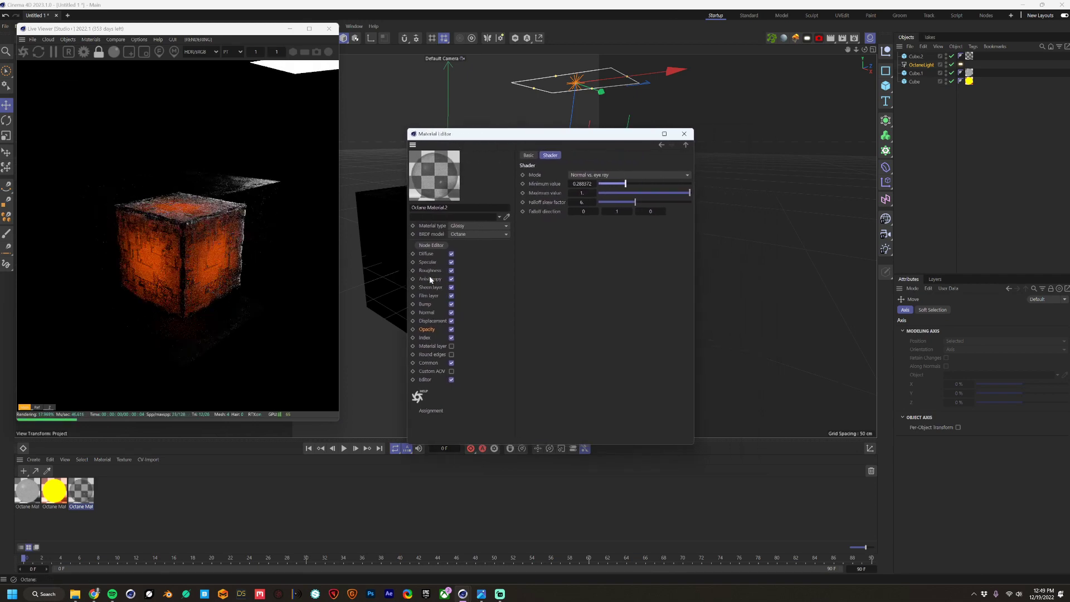
# - Clear the outer cube material's roughness texture and add a new Octane ImageTexture in its place
pyautogui.click(430, 270)
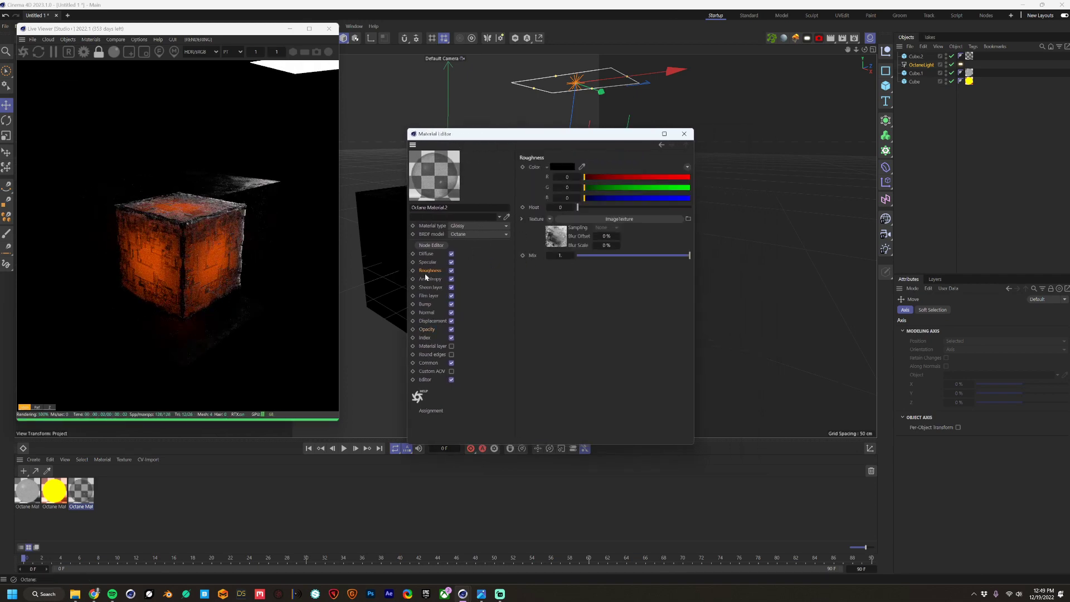
pyautogui.click(550, 221)
pyautogui.click(561, 240)
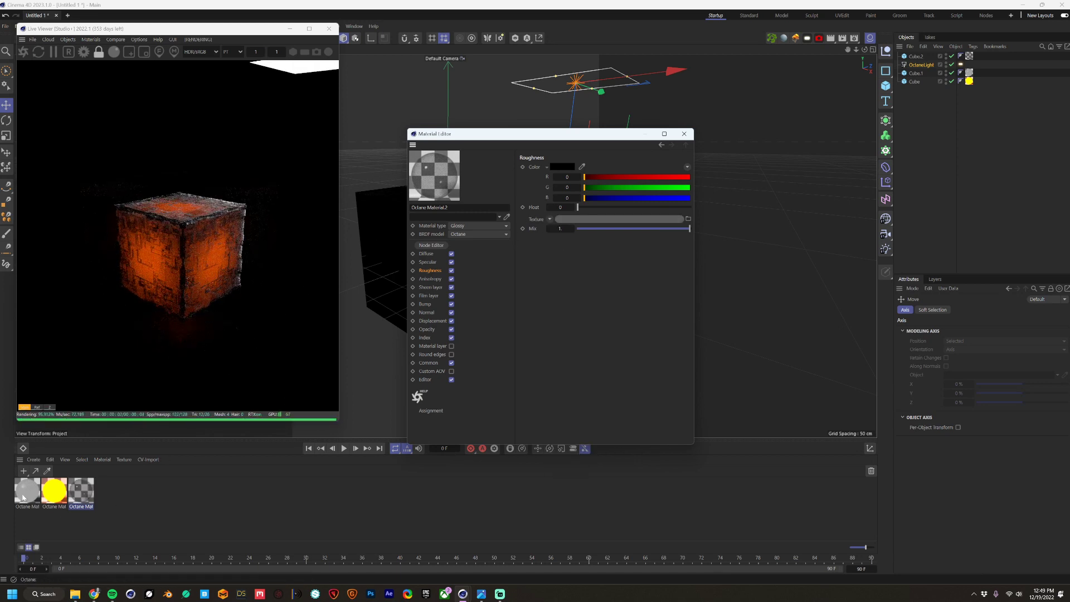
pyautogui.click(549, 220)
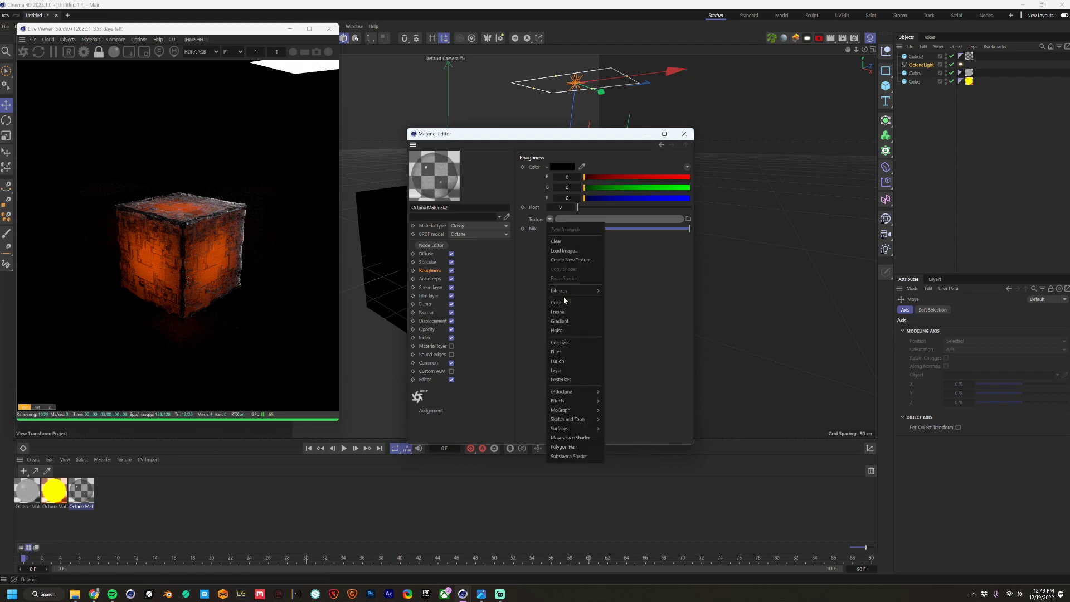
pyautogui.moveTo(574, 392)
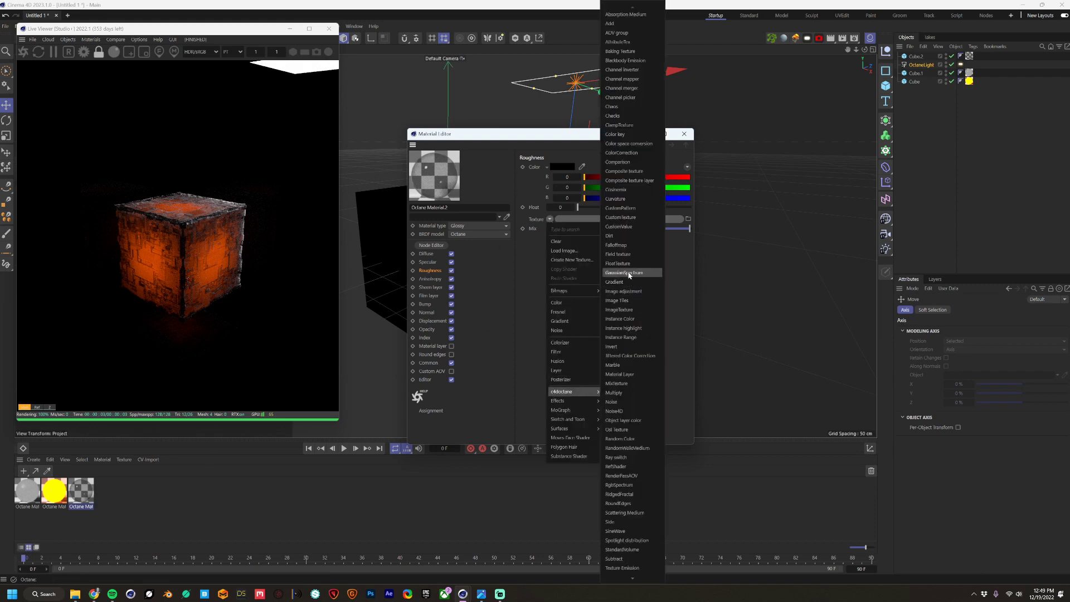
pyautogui.click(632, 310)
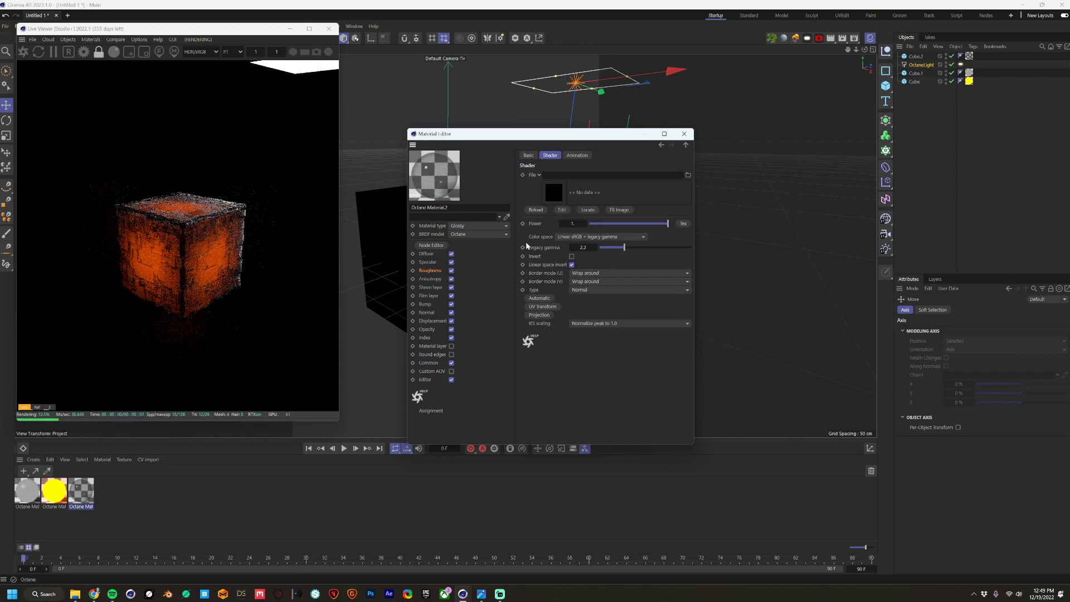
pyautogui.click(74, 594)
pyautogui.moveTo(448, 120); pyautogui.dragTo(650, 326)
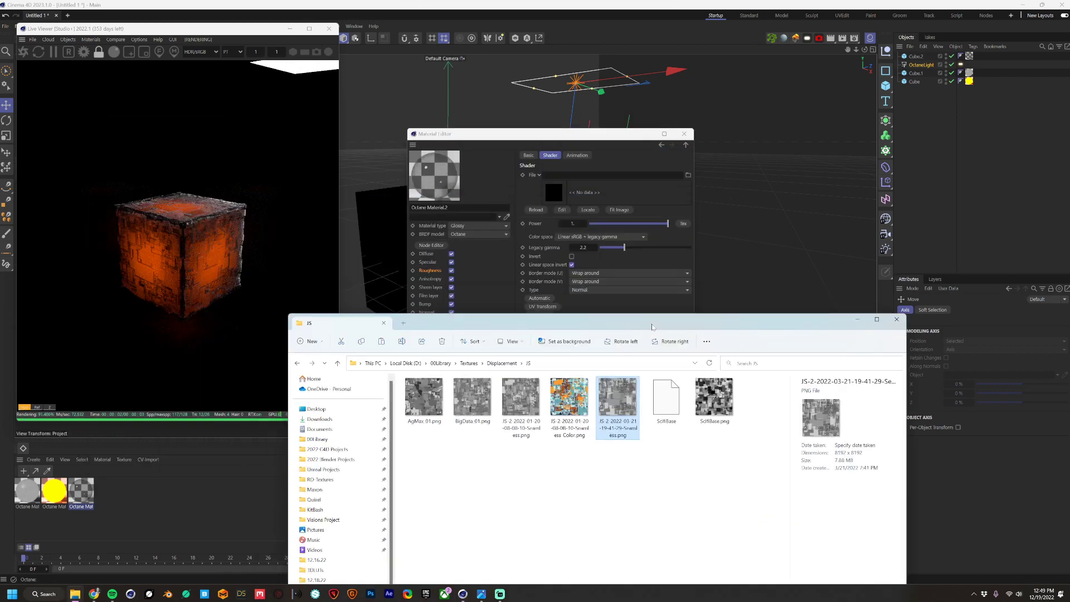
pyautogui.moveTo(557, 194); pyautogui.dragTo(557, 184)
pyautogui.click(596, 336)
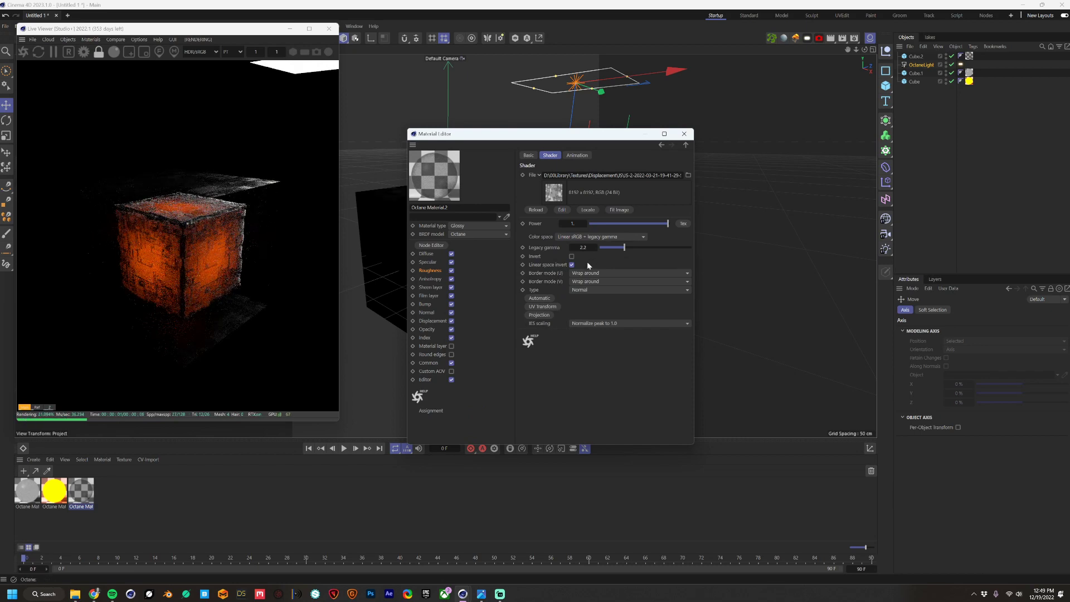
pyautogui.moveTo(625, 247); pyautogui.dragTo(647, 247)
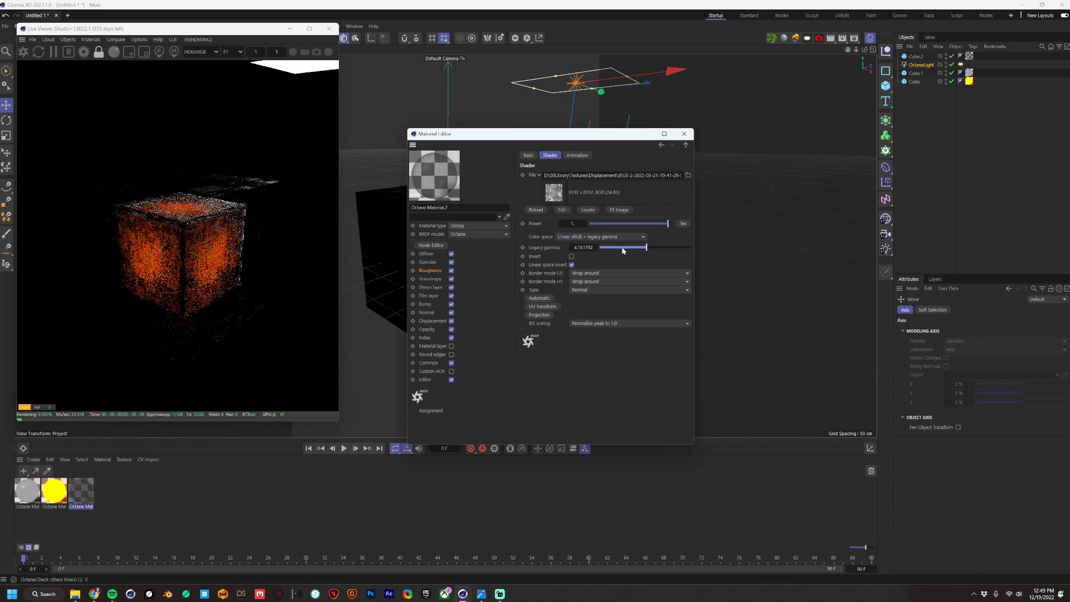
pyautogui.moveTo(440, 133); pyautogui.dragTo(563, 166)
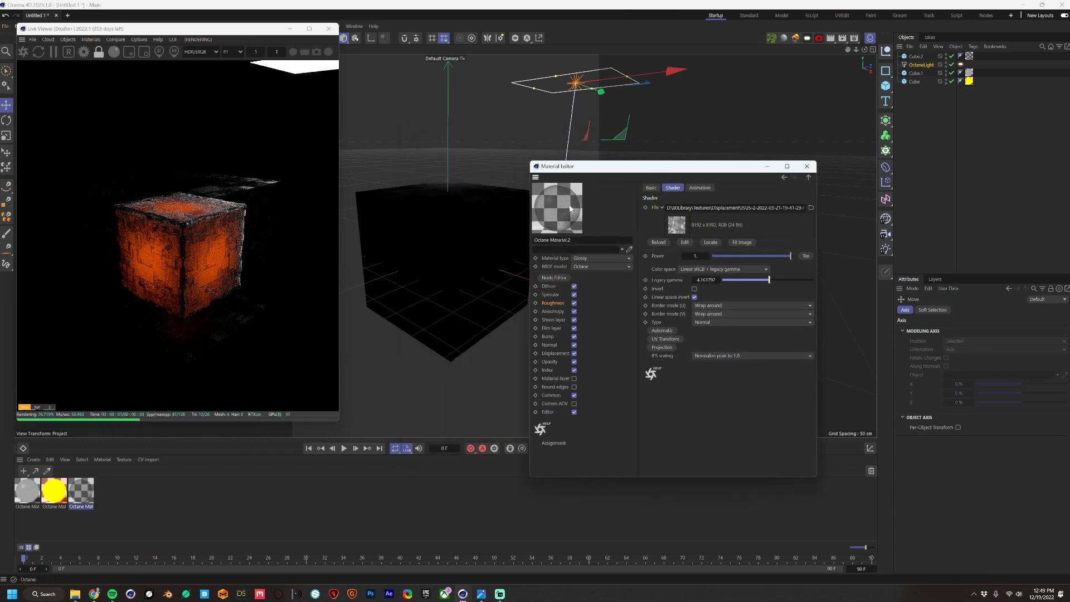
# - Scale the outer cube down uniformly to about 87%
pyautogui.click(466, 198)
pyautogui.press('t')
pyautogui.moveTo(519, 155); pyautogui.dragTo(504, 187)
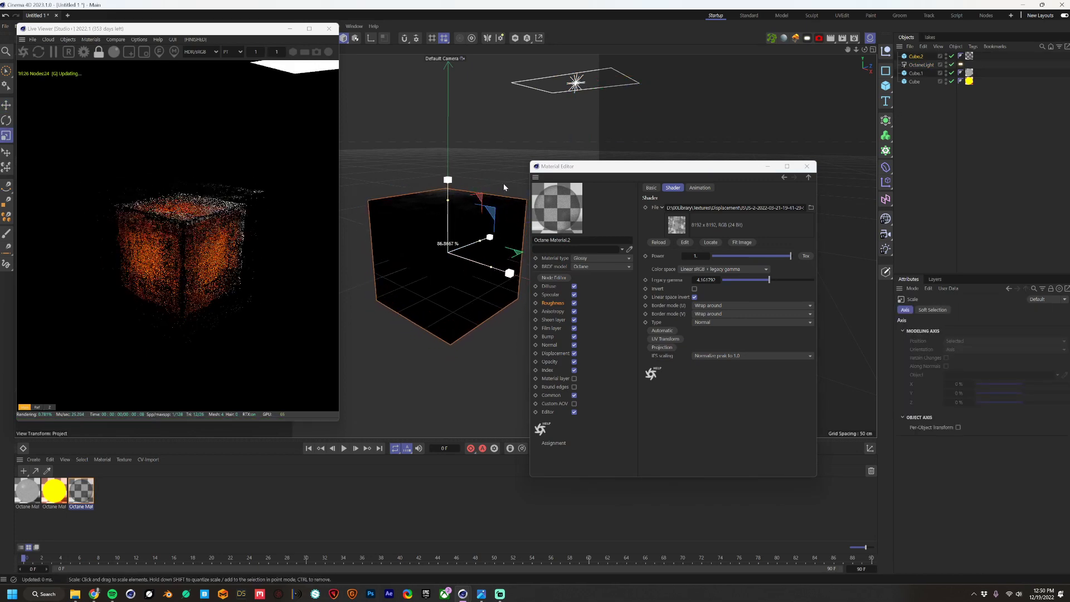
# - Set the legacy gamma of the outer cube material's roughness image to about 2.82
pyautogui.click(553, 304)
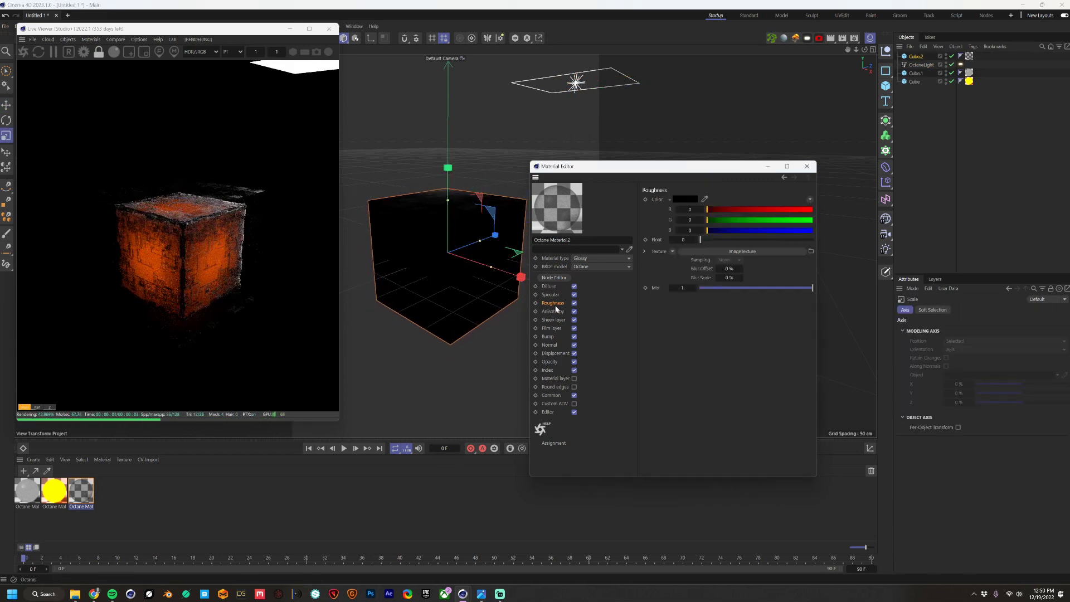
pyautogui.click(680, 269)
pyautogui.moveTo(748, 280)
pyautogui.mouseDown()
pyautogui.moveTo(724, 281)
pyautogui.moveTo(773, 279)
pyautogui.moveTo(753, 279)
pyautogui.mouseUp()
pyautogui.moveTo(662, 167); pyautogui.dragTo(578, 133)
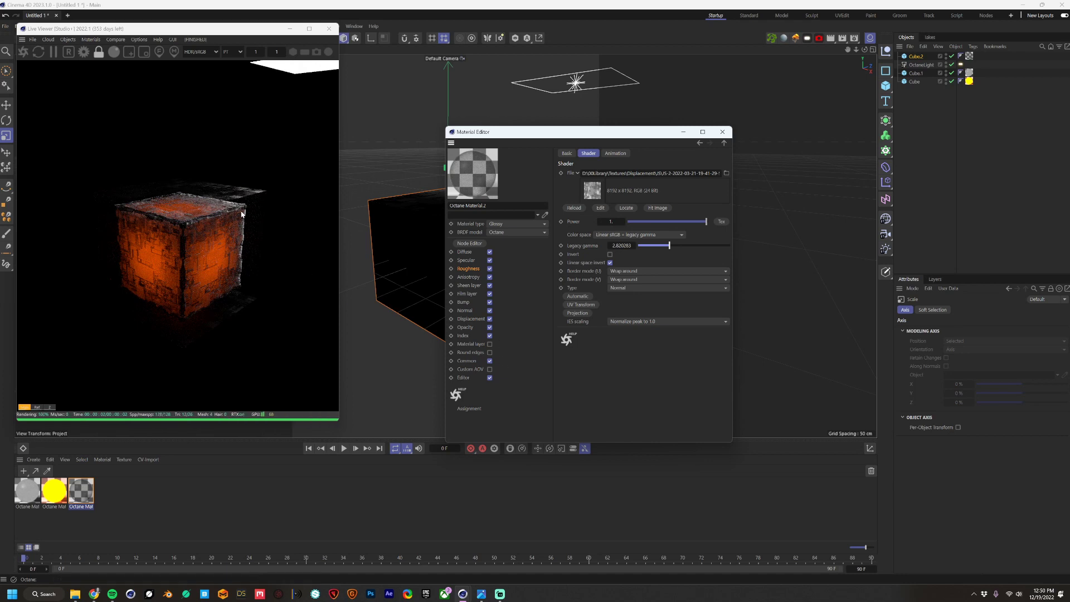
pyautogui.click(469, 270)
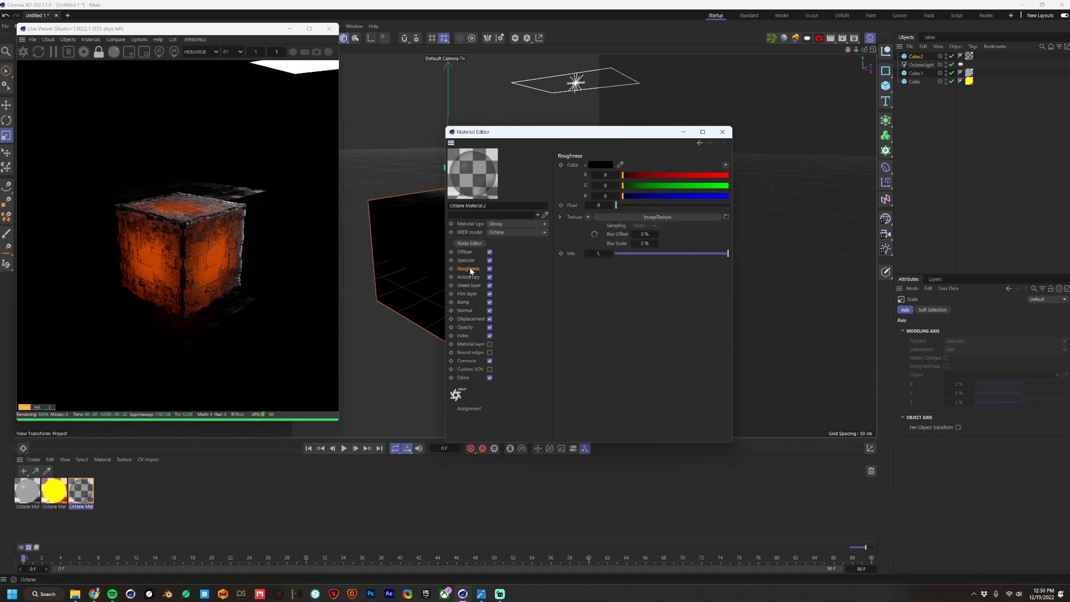
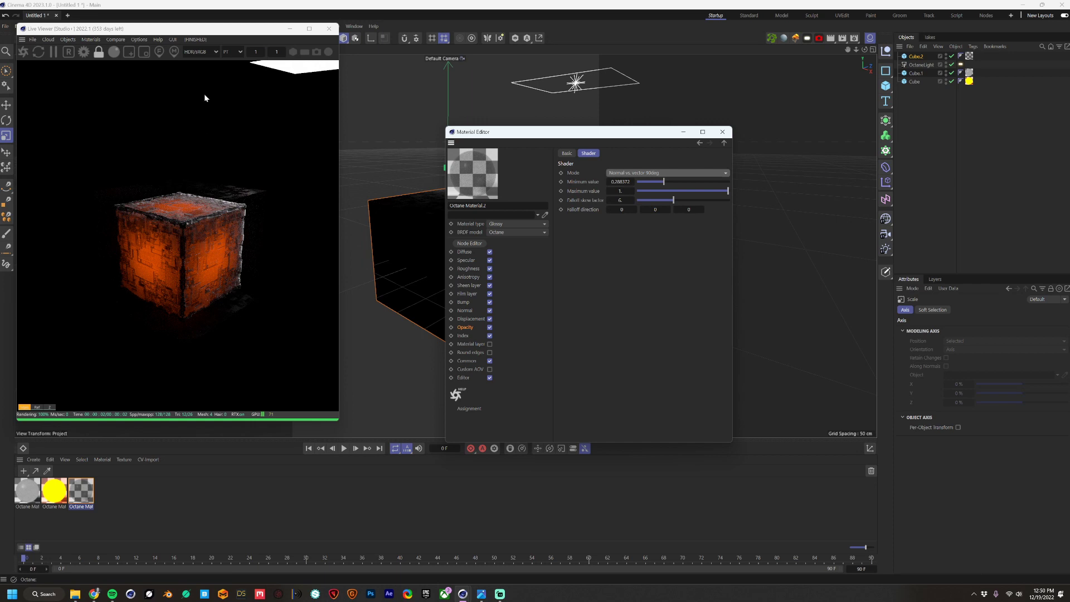
# - Try a Z falloff direction of -1 in the outer cube's opacity Falloff map, and reset it to 0
pyautogui.moveTo(691, 209); pyautogui.dragTo(691, 209)
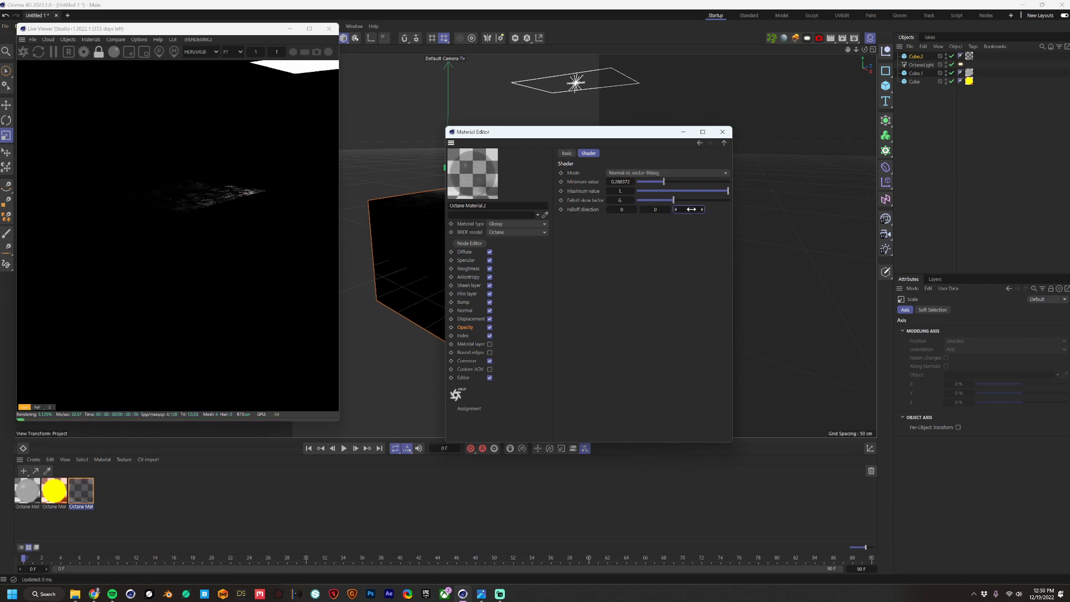
pyautogui.write('-1')
pyautogui.press('Return')
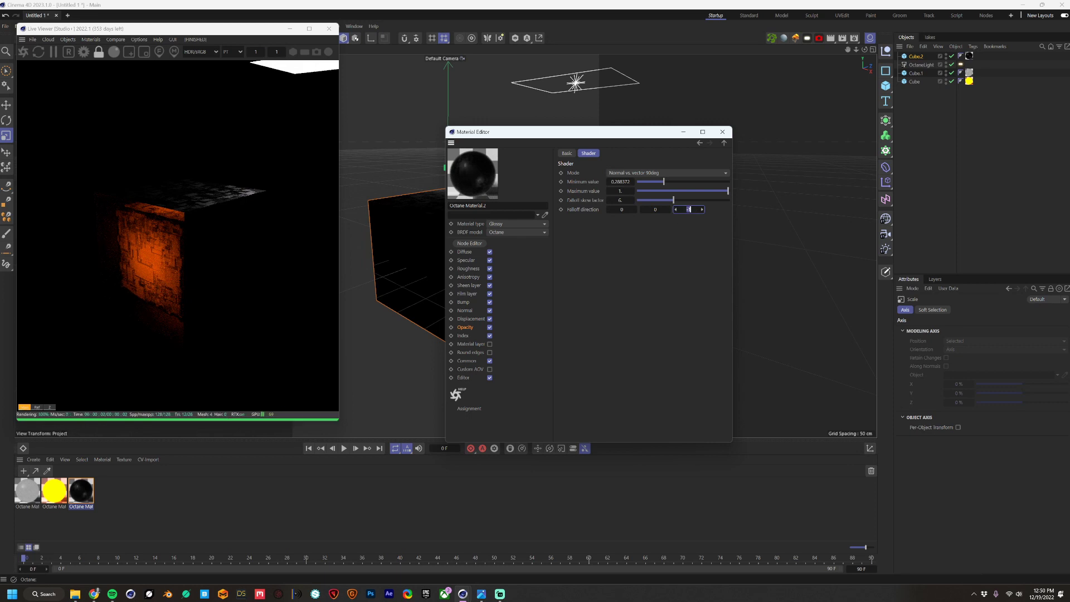
pyautogui.write('0')
pyautogui.press('Return')
# - Try Y falloff directions of 1 and -1 in the outer cube's opacity Falloff map, and reset the value to 0
pyautogui.write('-1')
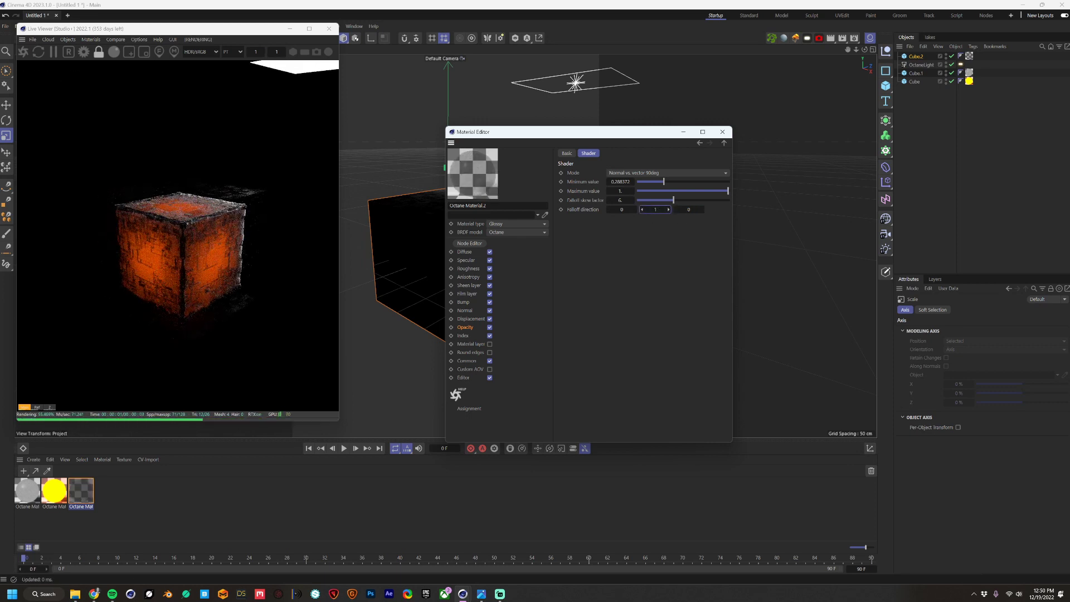
pyautogui.press('Return')
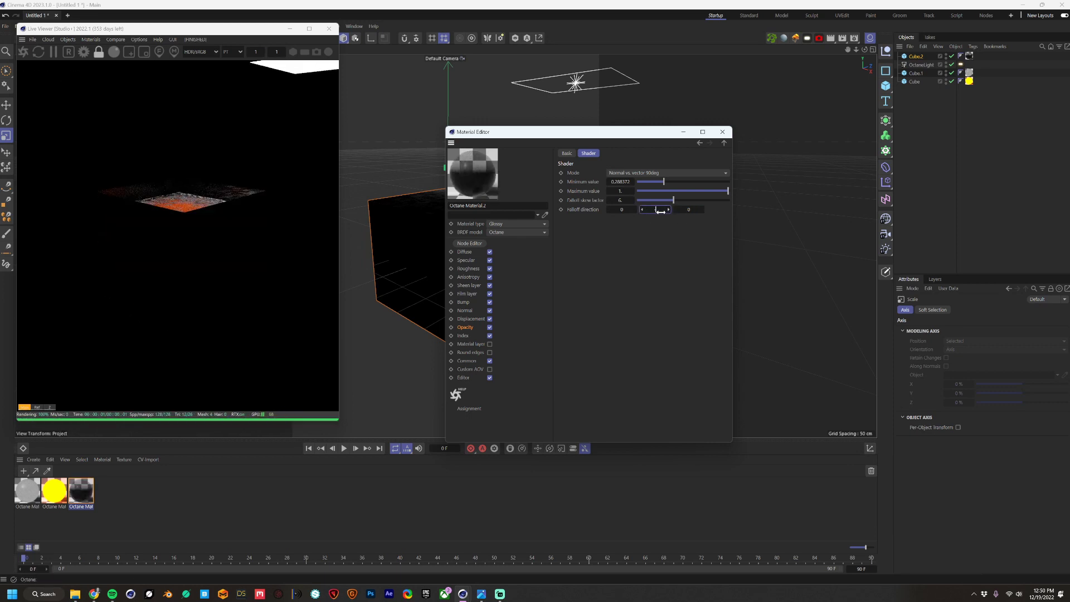
pyautogui.write('-1')
pyautogui.press('Return')
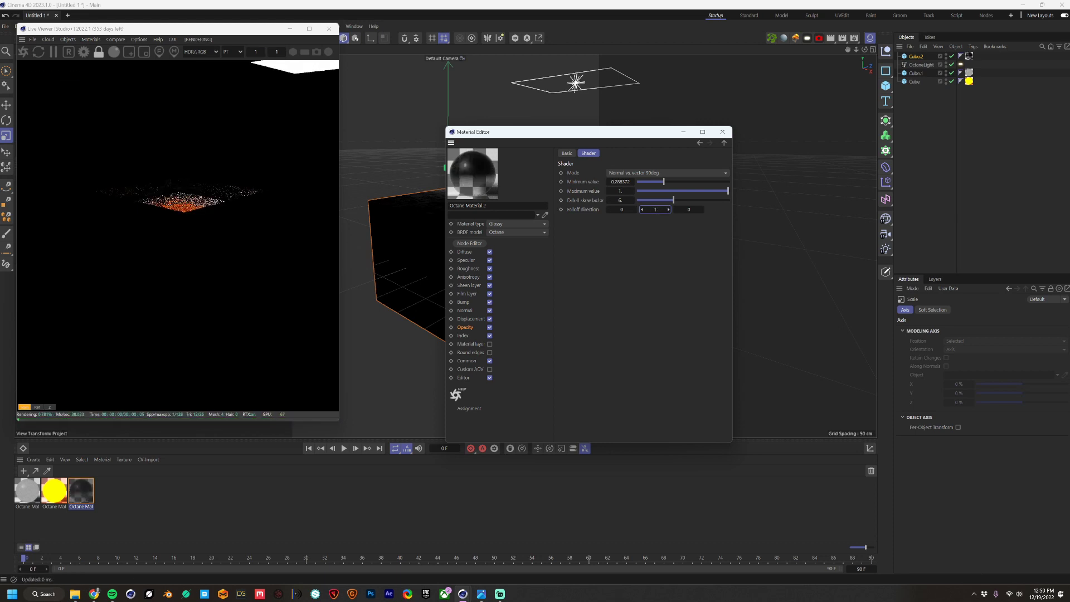
pyautogui.write('0')
pyautogui.press('Return')
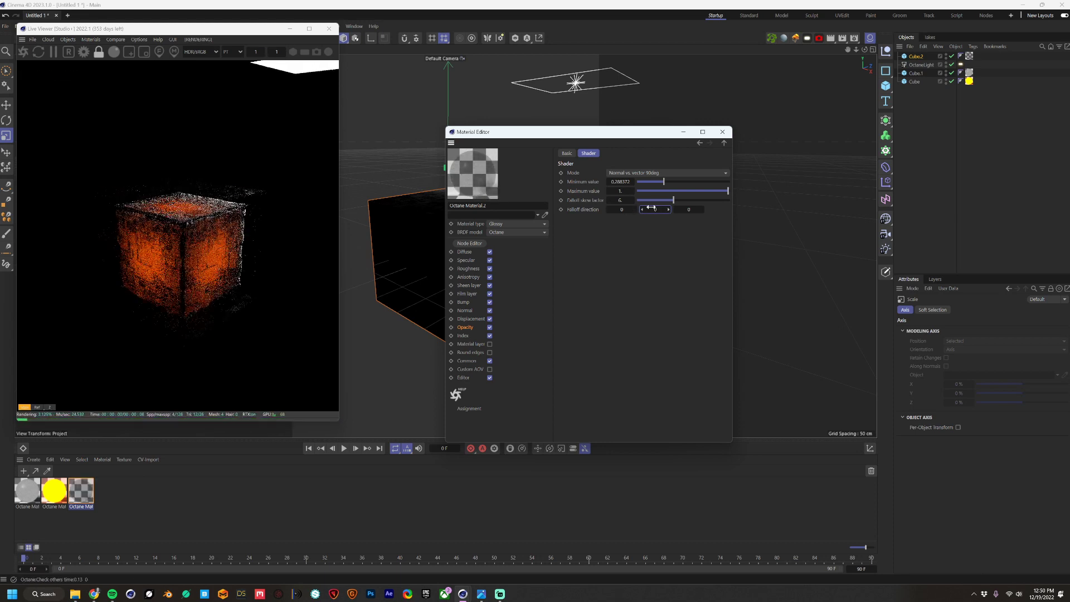
# - Set the X falloff direction of the opacity Falloff map to 1, with the mode at Normal vs. vector 90deg
pyautogui.write('1')
pyautogui.press('Return')
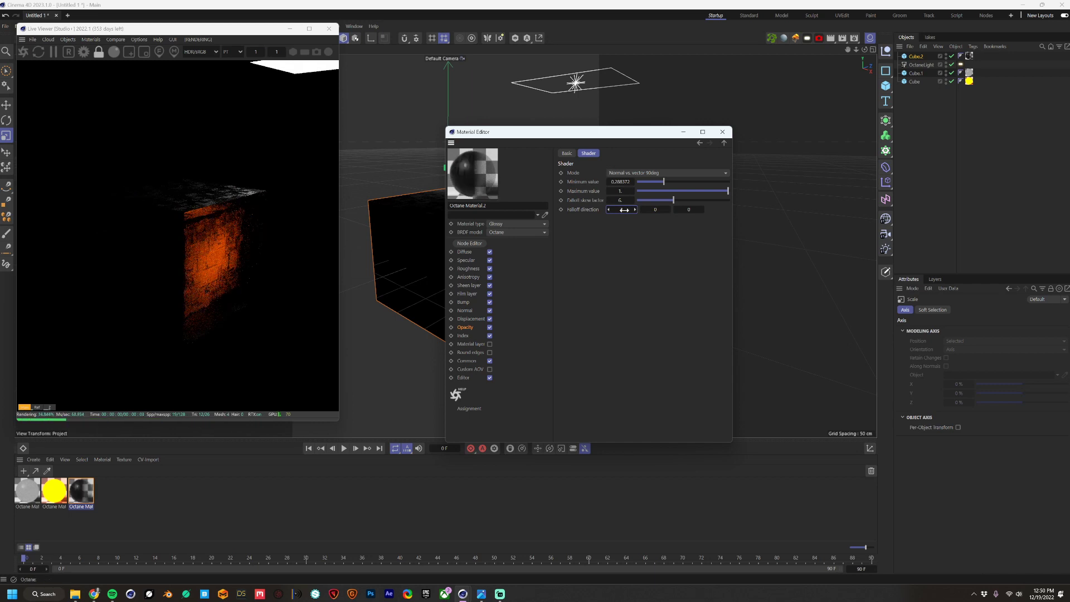
pyautogui.click(647, 174)
pyautogui.click(644, 194)
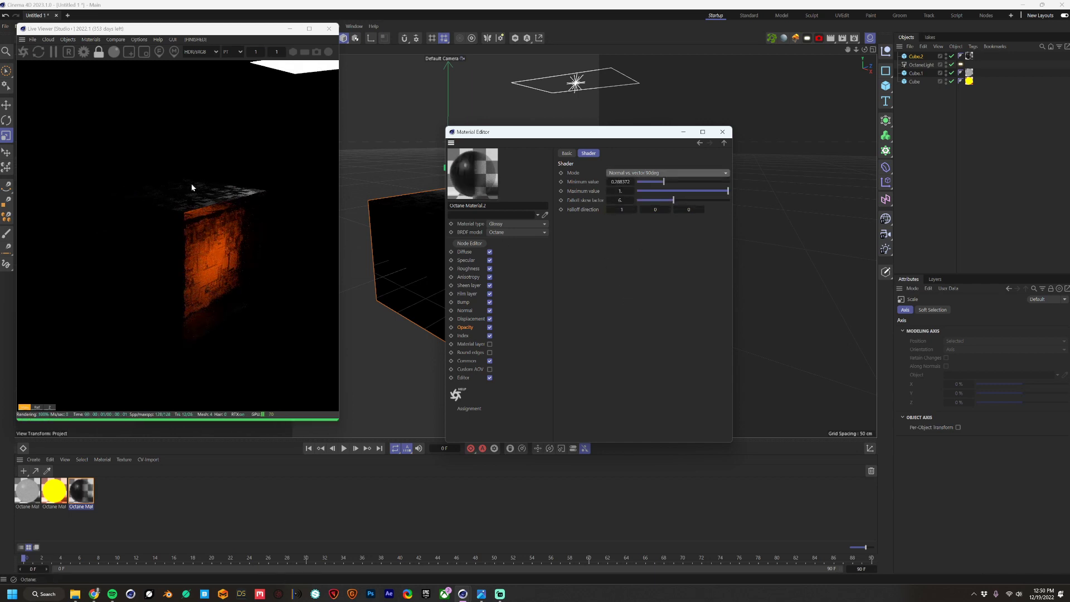
# - Set the opacity Falloff map's minimum value to about 0.33 and maximum to about 0.93, and compare the cube with 12_09_Final.png
pyautogui.click(464, 329)
pyautogui.click(592, 245)
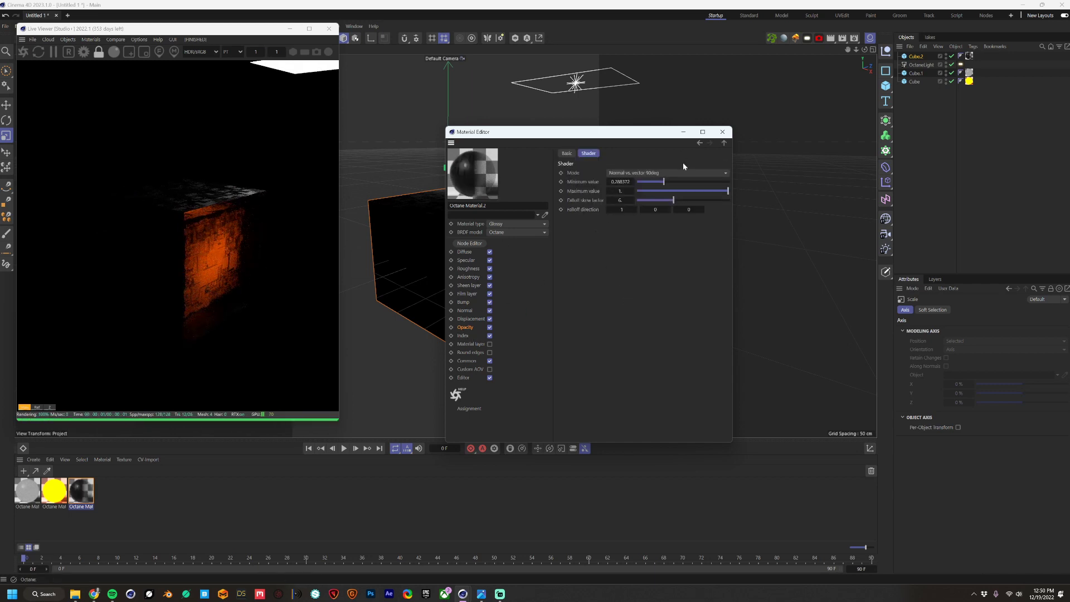
pyautogui.moveTo(664, 182); pyautogui.dragTo(722, 191)
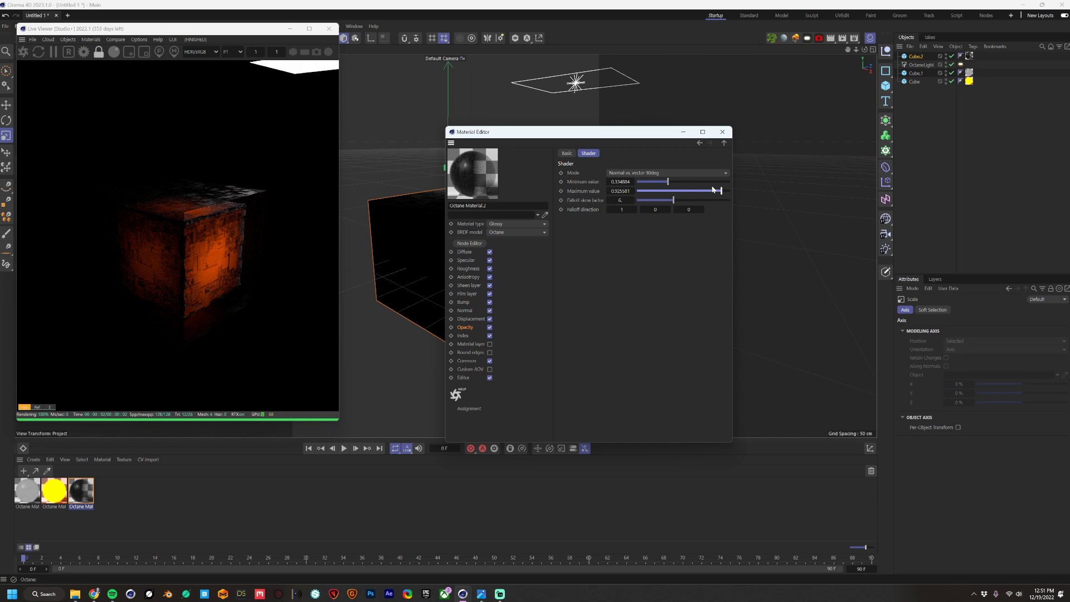
pyautogui.moveTo(669, 132); pyautogui.dragTo(728, 118)
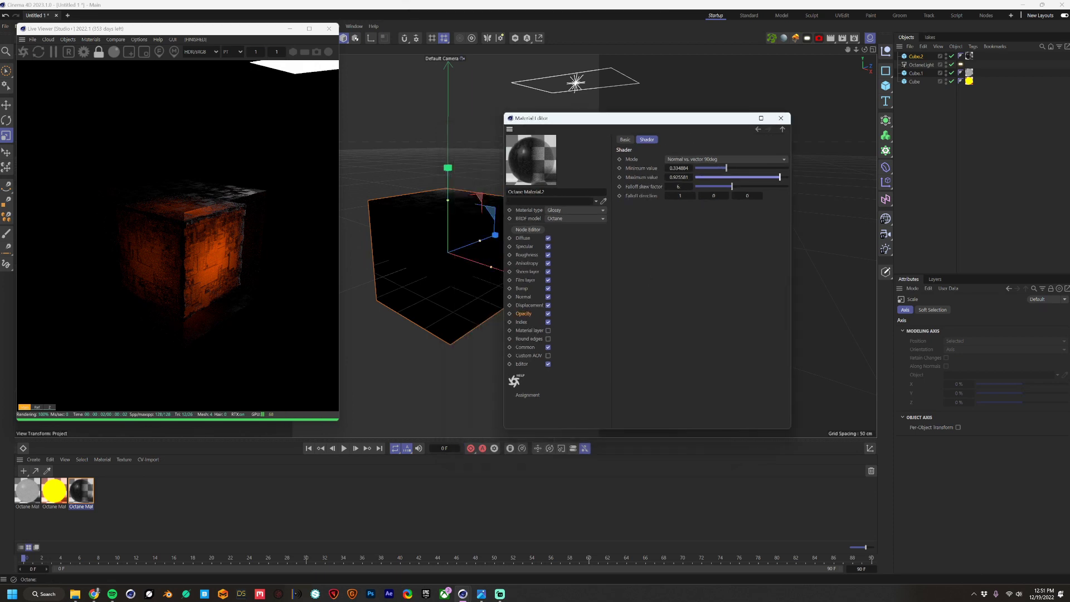
pyautogui.click(482, 594)
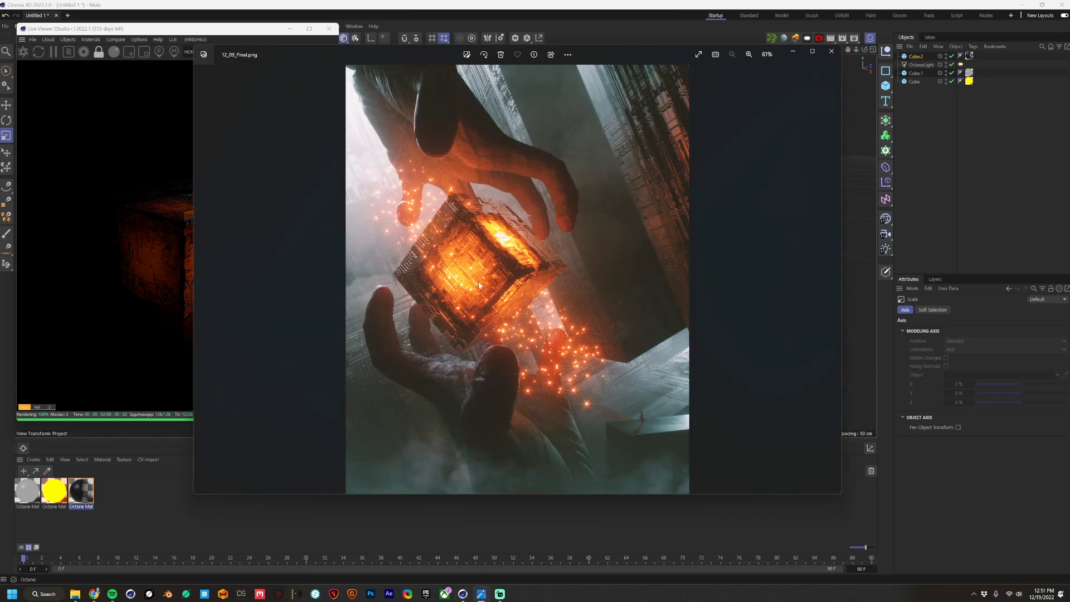
pyautogui.click(382, 4)
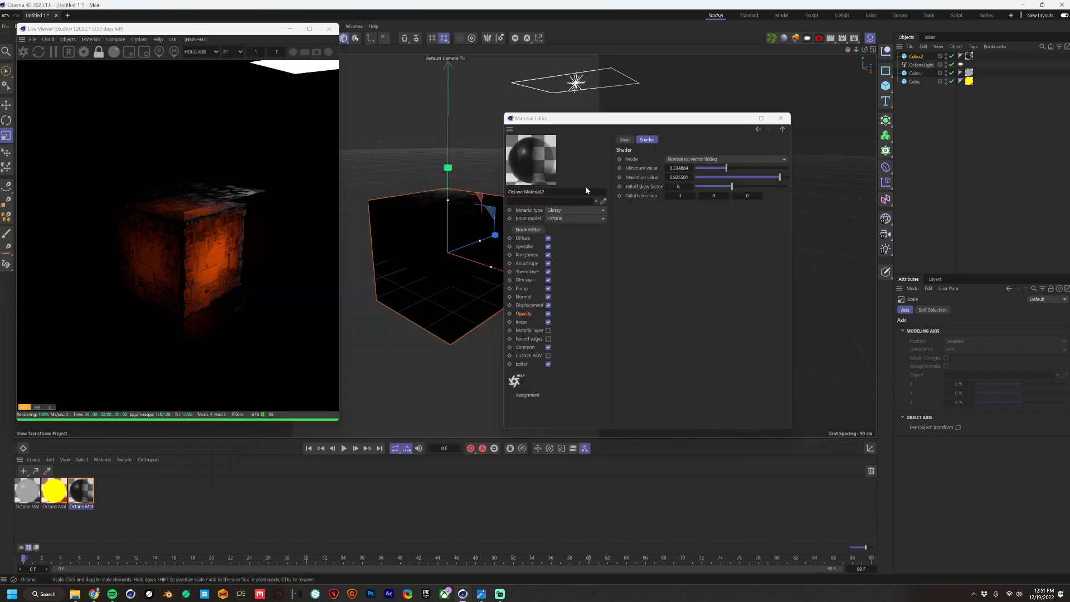
# - Set the random walk medium density of the scattering shell's material, Octane Material.1, to about 0.69
pyautogui.click(27, 492)
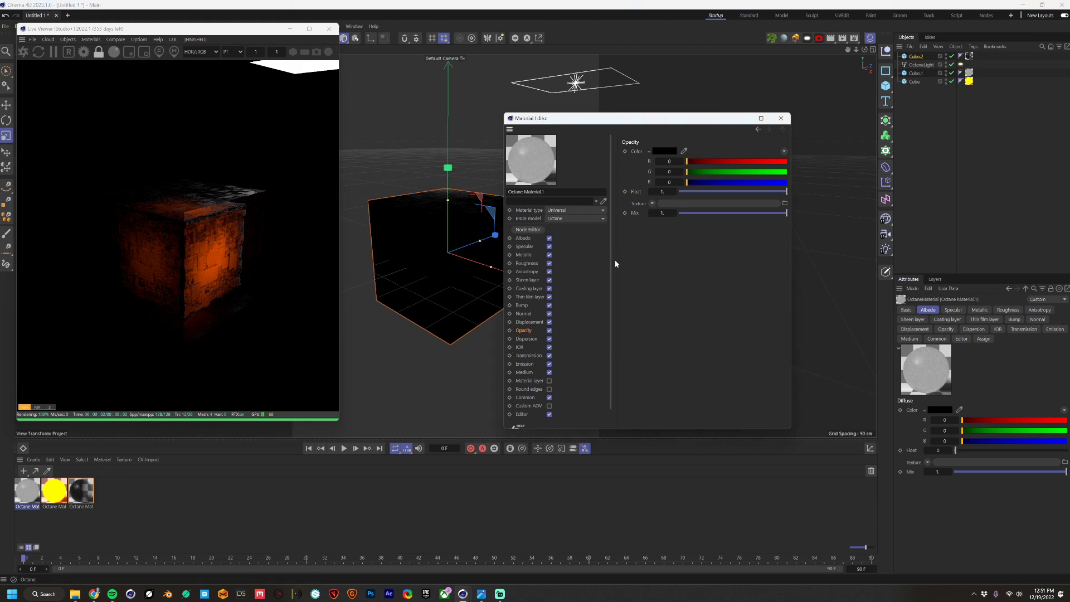
pyautogui.click(529, 372)
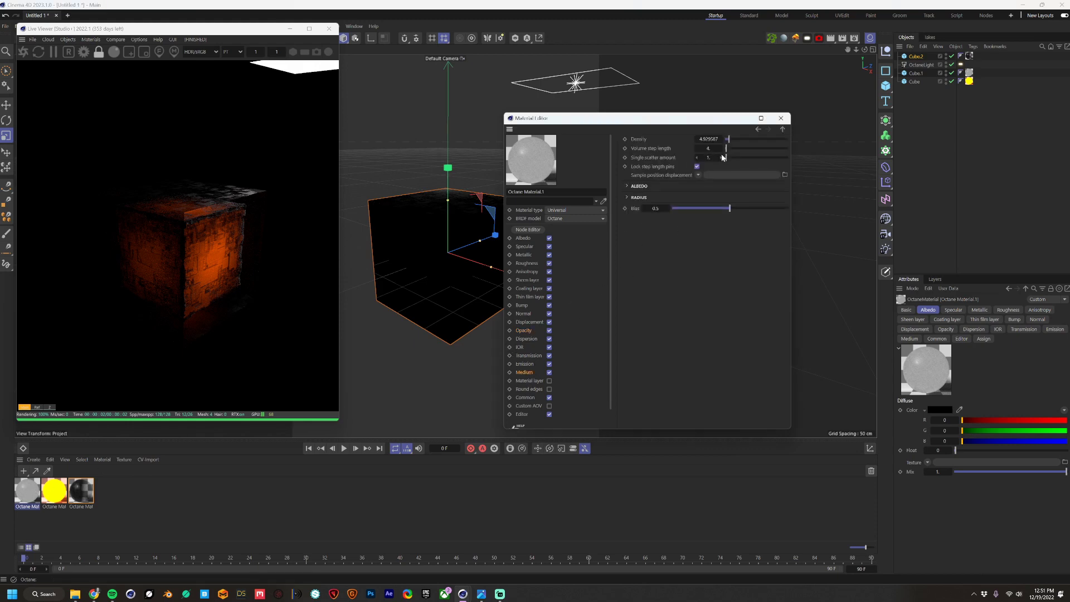
pyautogui.moveTo(728, 142); pyautogui.dragTo(695, 119)
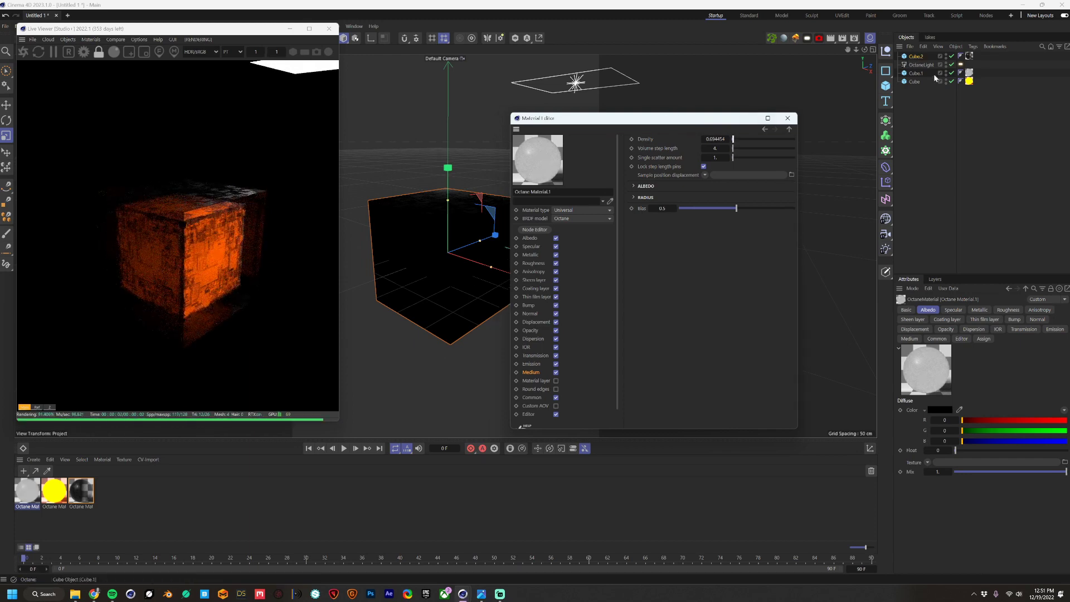
# - Close the material editor and scale the scattering shell, Cube.1, up slightly
pyautogui.click(934, 75)
pyautogui.click(788, 118)
pyautogui.moveTo(591, 232); pyautogui.dragTo(624, 219)
# - Scale the emissive core cube up and down to test its glow, and leave it at a smaller size
pyautogui.click(934, 81)
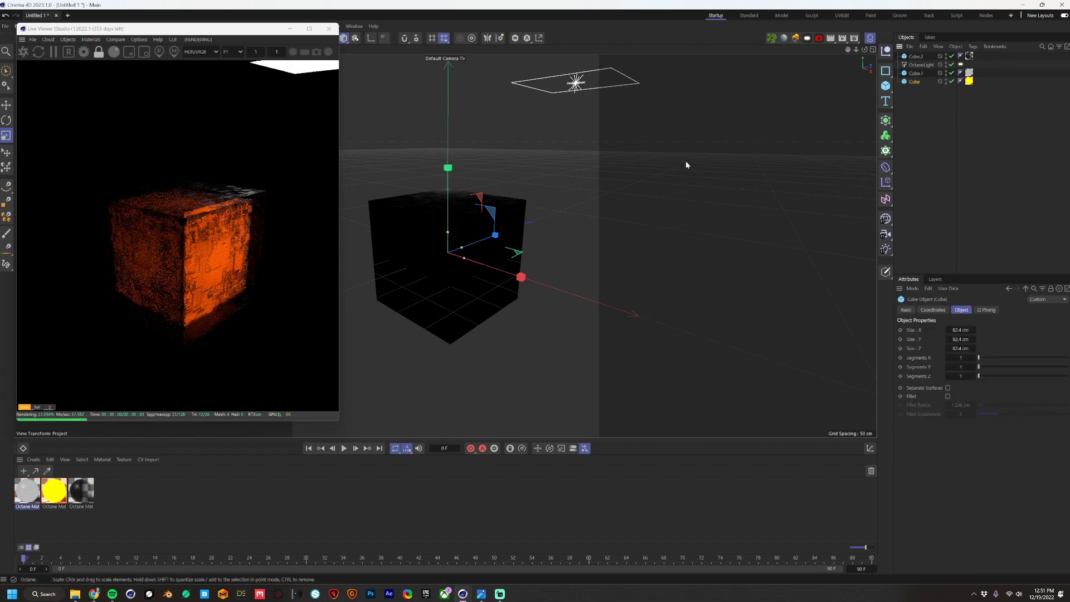
pyautogui.moveTo(685, 165); pyautogui.dragTo(606, 206)
pyautogui.moveTo(500, 233); pyautogui.dragTo(594, 199)
pyautogui.moveTo(460, 278); pyautogui.dragTo(808, 372)
pyautogui.moveTo(877, 395); pyautogui.dragTo(359, 297)
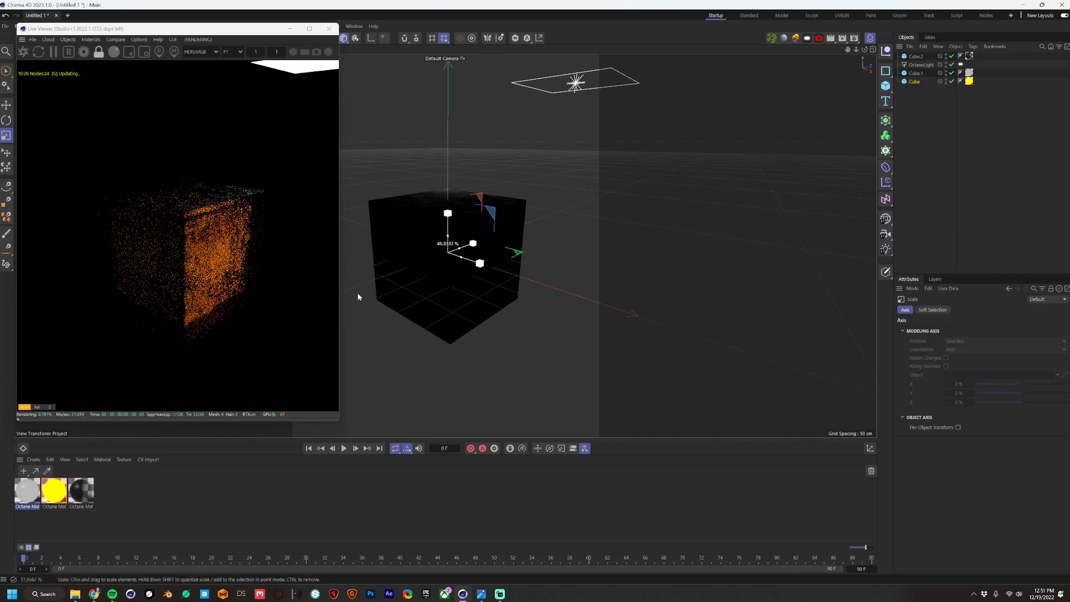
pyautogui.moveTo(589, 236); pyautogui.dragTo(602, 231)
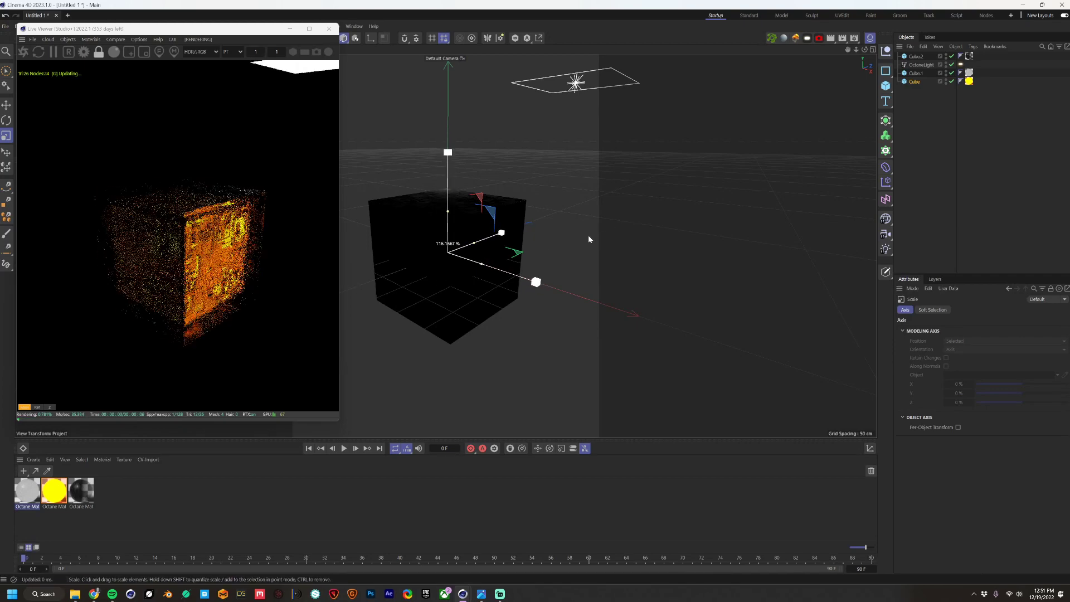
pyautogui.moveTo(641, 184); pyautogui.dragTo(448, 243)
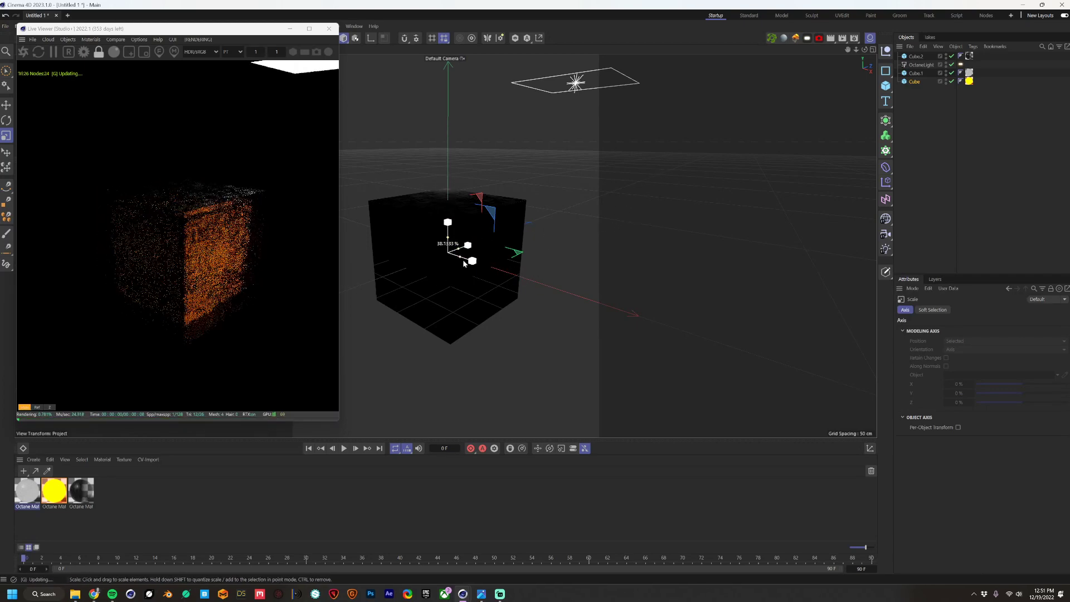
pyautogui.moveTo(399, 282); pyautogui.dragTo(398, 282)
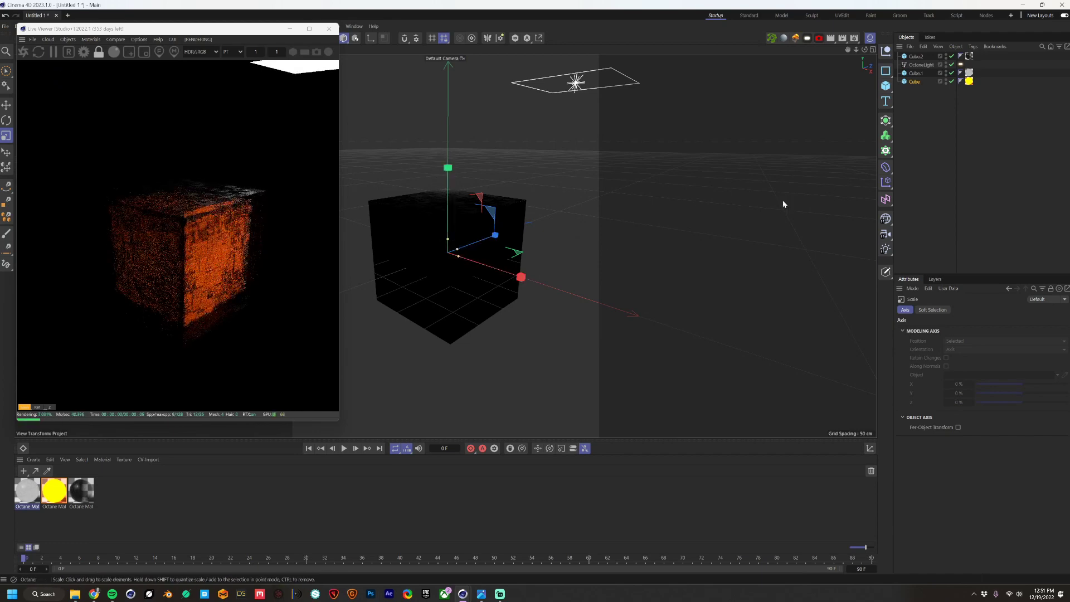
# - Disable the outer cube, Cube.2, and scale the emissive core cube down further
pyautogui.click(495, 198)
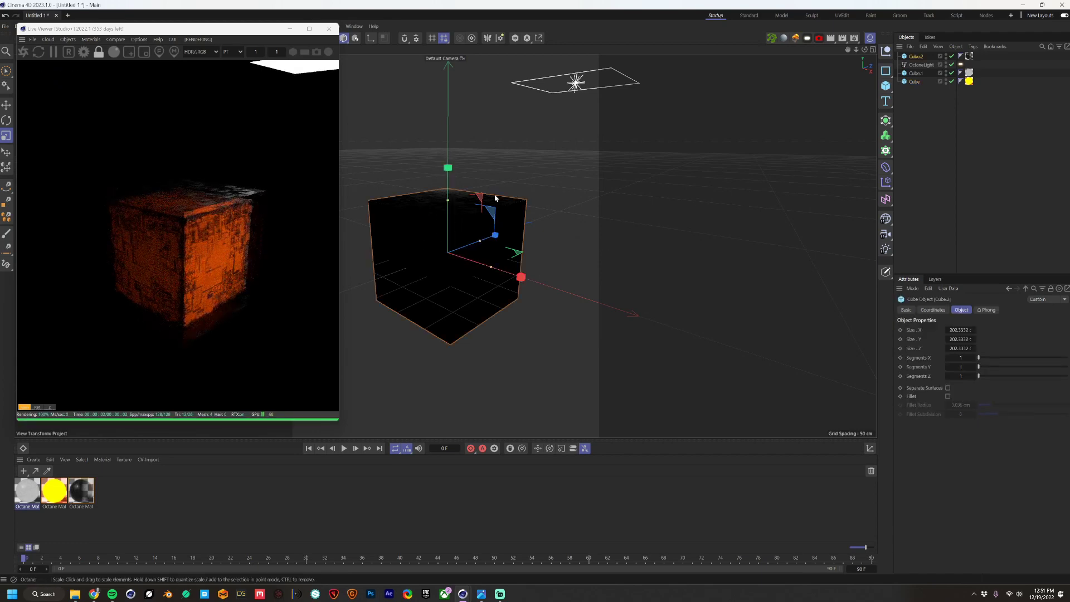
pyautogui.click(951, 56)
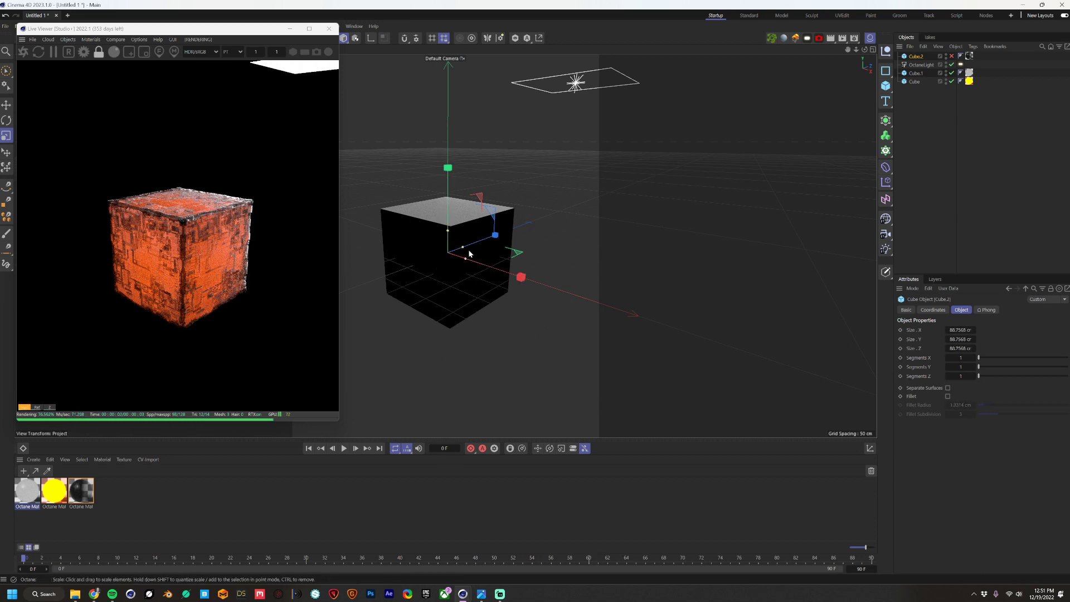
pyautogui.click(905, 88)
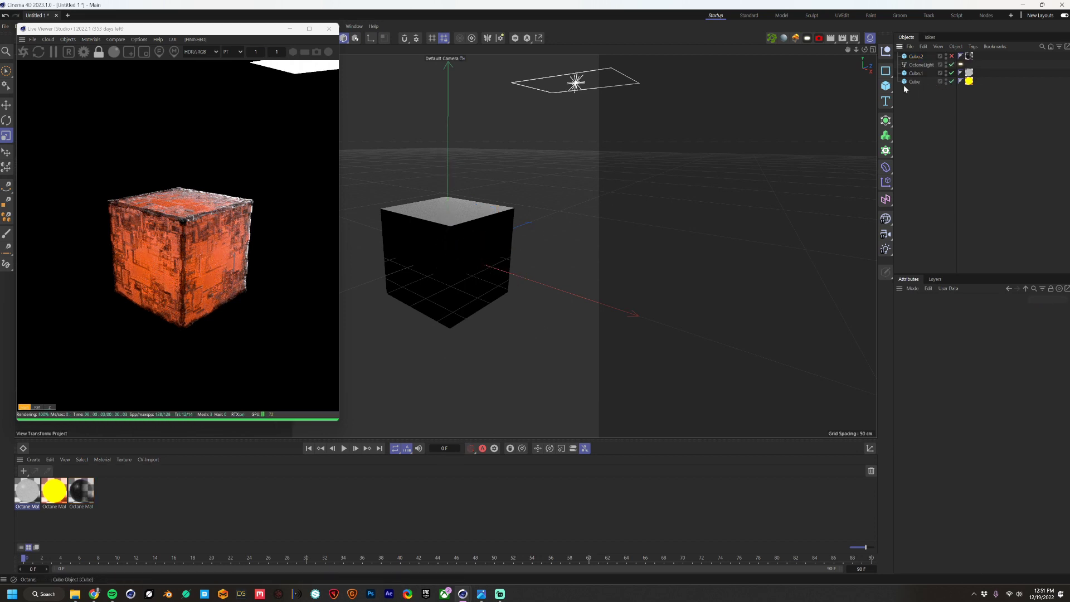
pyautogui.click(917, 82)
pyautogui.moveTo(581, 213); pyautogui.dragTo(474, 261)
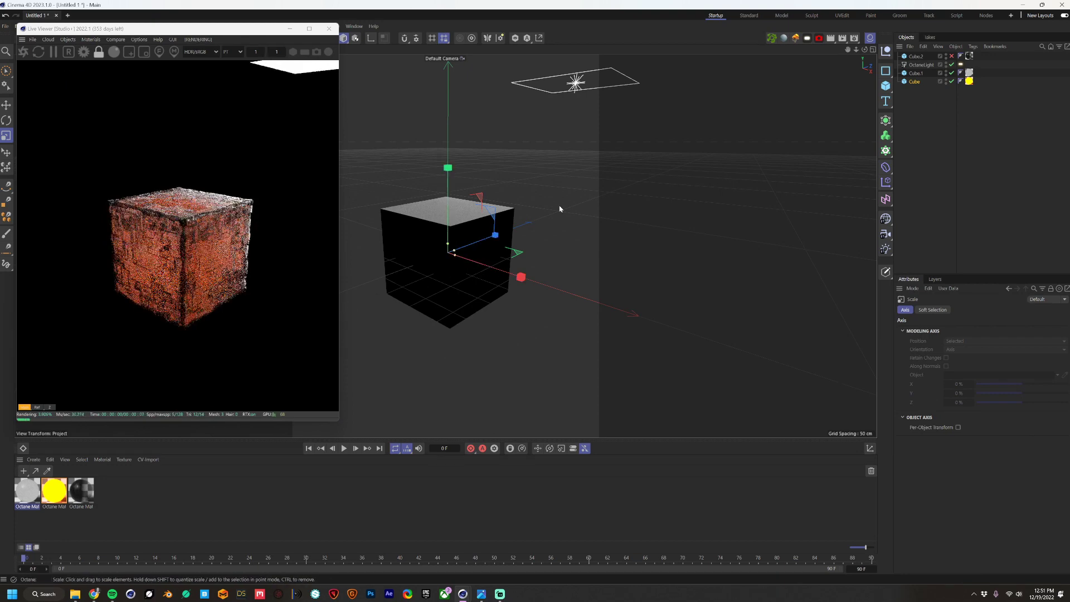
# - Raise the random walk medium density of the scattering shell's material, Octane Material.1, to about 2.07
pyautogui.doubleClick(25, 496)
pyautogui.moveTo(52, 275); pyautogui.dragTo(454, 168)
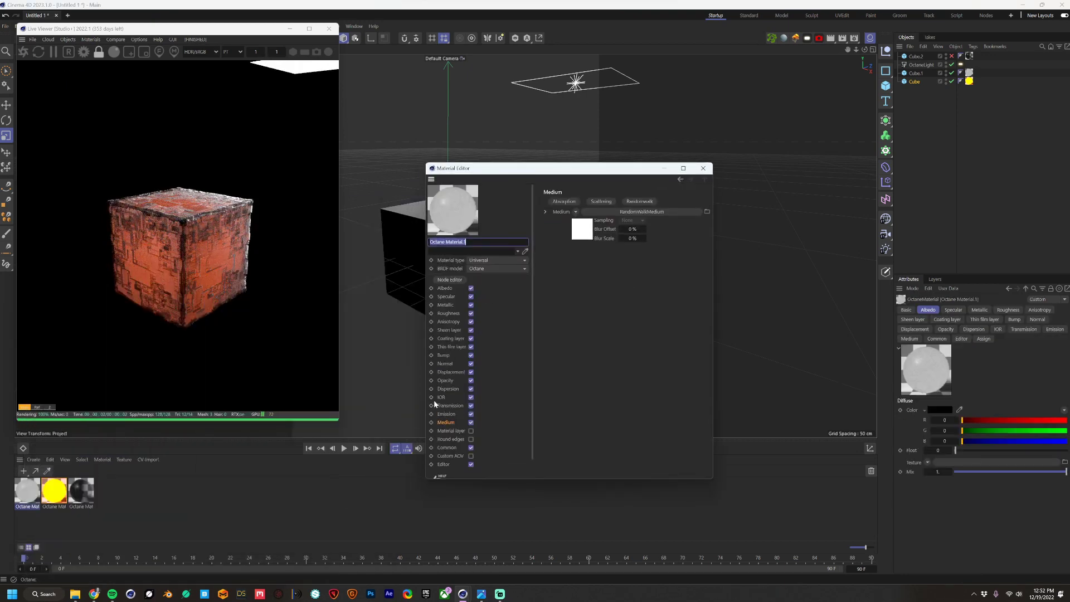
pyautogui.click(582, 224)
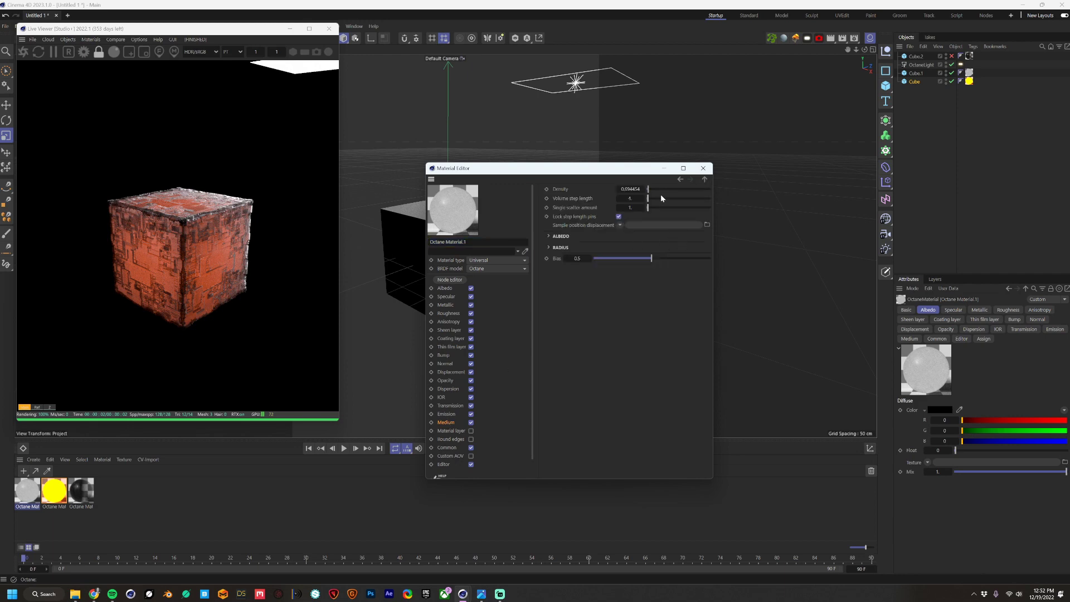
pyautogui.moveTo(651, 192); pyautogui.dragTo(649, 191)
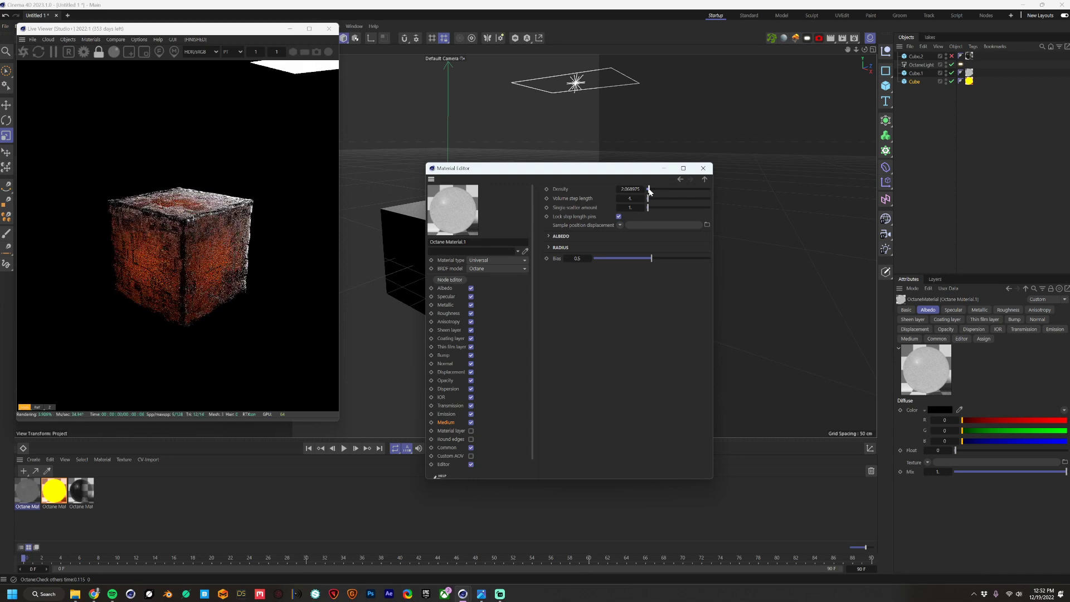
# - Set Octane Material.1's displacement height to about 15.7 cm and its level of detail to 4096x4096
pyautogui.click(451, 371)
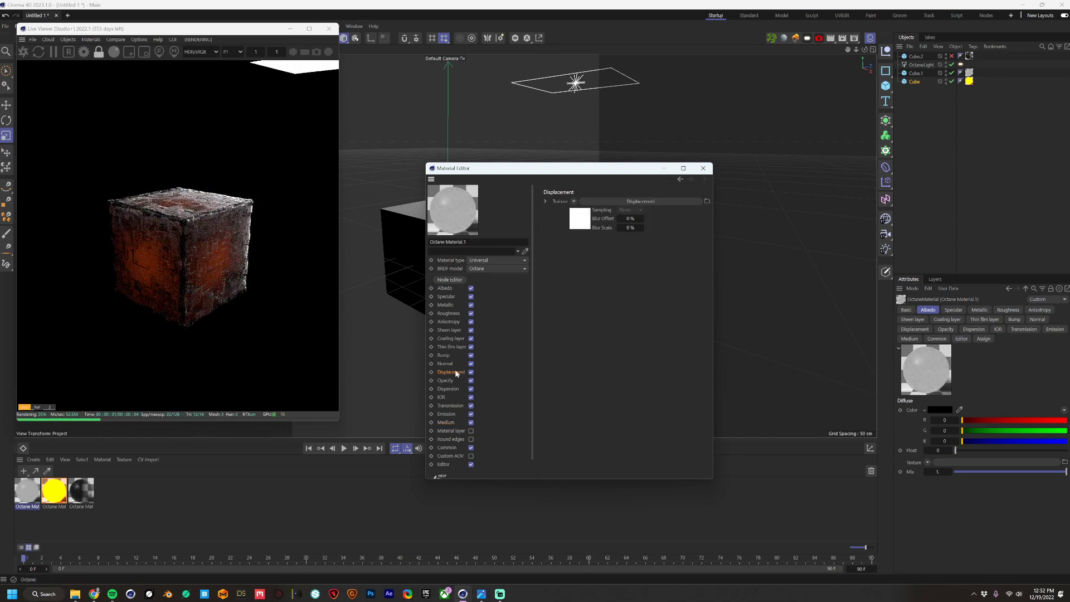
pyautogui.click(586, 215)
pyautogui.moveTo(626, 256); pyautogui.dragTo(633, 257)
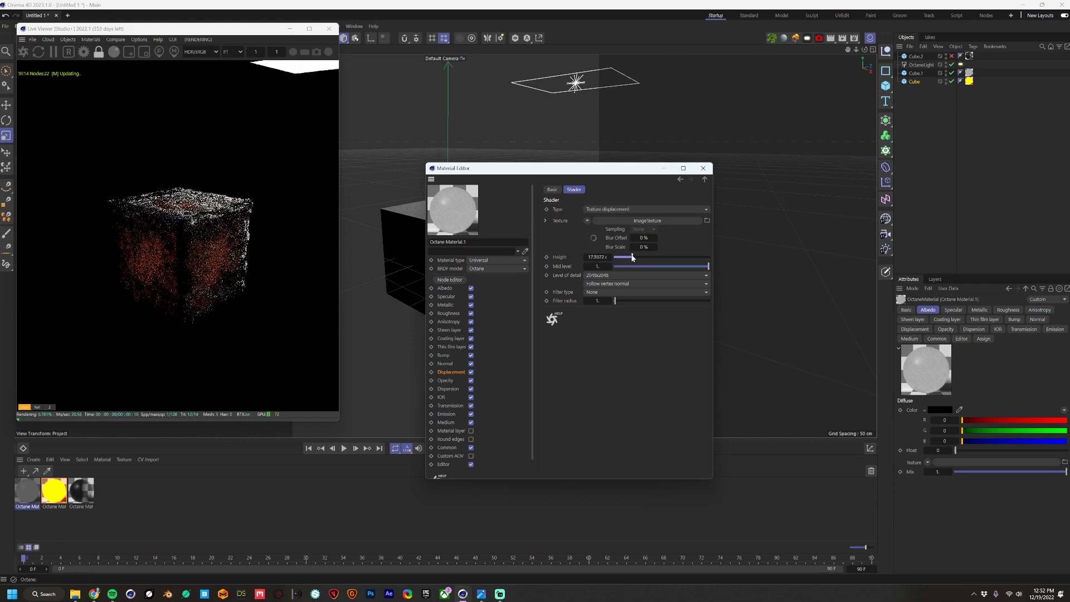
pyautogui.click(607, 275)
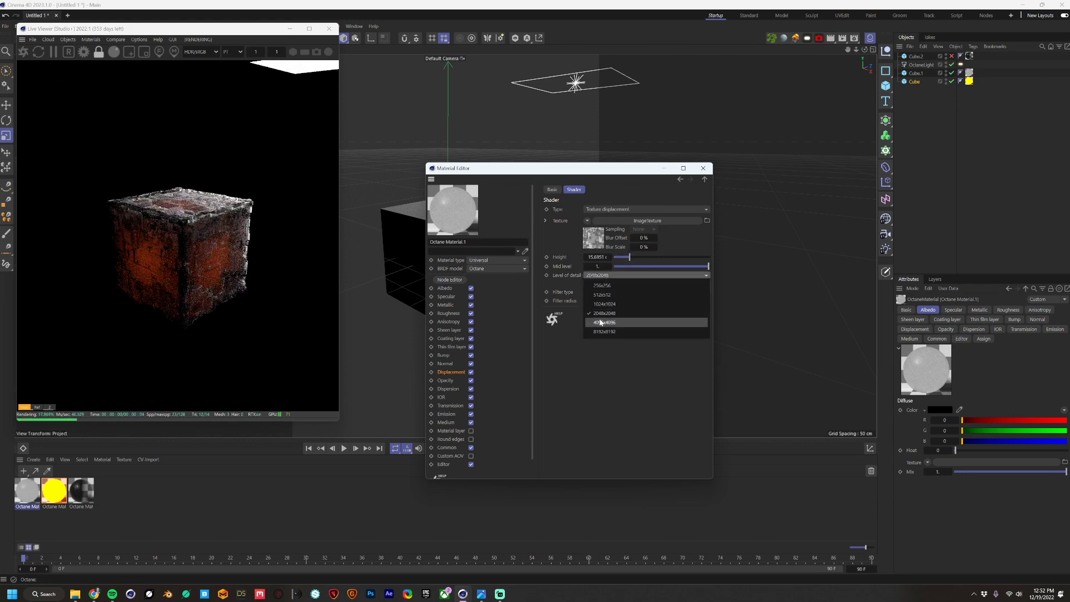
pyautogui.click(608, 313)
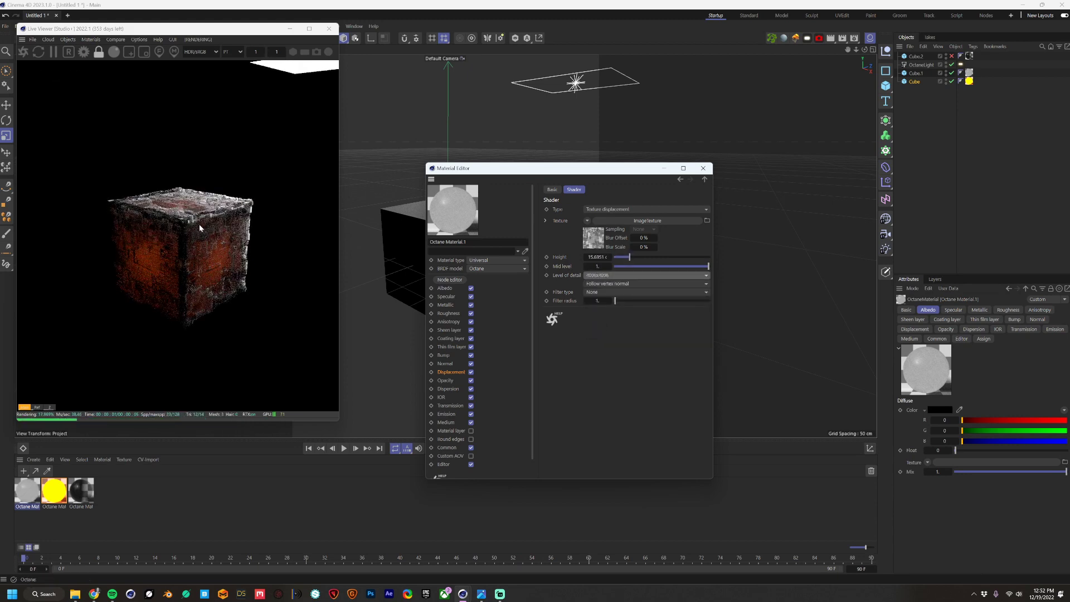
pyautogui.scroll(5, 187, 219)
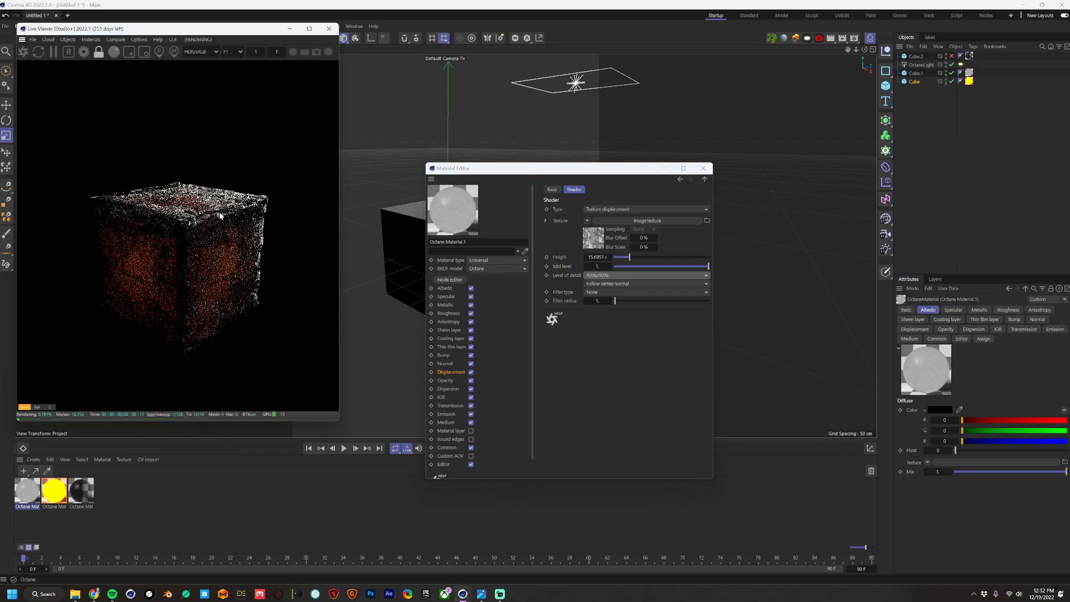
pyautogui.scroll(-5, 223, 213)
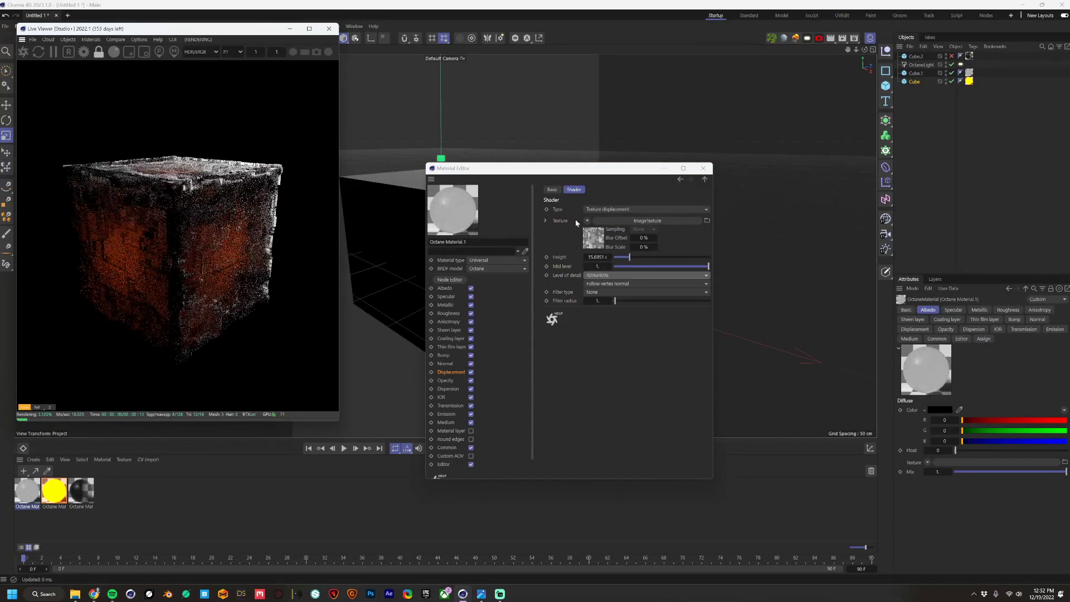
# - Raise the legacy gamma of Octane Material.1's roughness image texture to about 4.4
pyautogui.click(449, 313)
pyautogui.click(652, 281)
pyautogui.moveTo(655, 283)
pyautogui.mouseDown()
pyautogui.moveTo(681, 283)
pyautogui.moveTo(671, 283)
pyautogui.mouseUp()
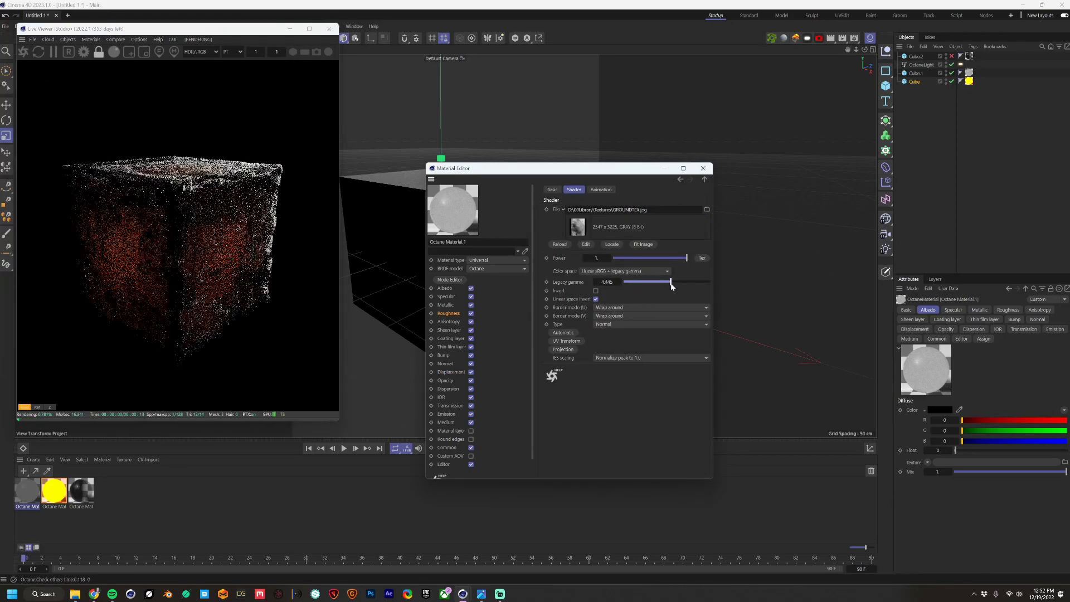
pyautogui.moveTo(195, 202); pyautogui.dragTo(207, 226)
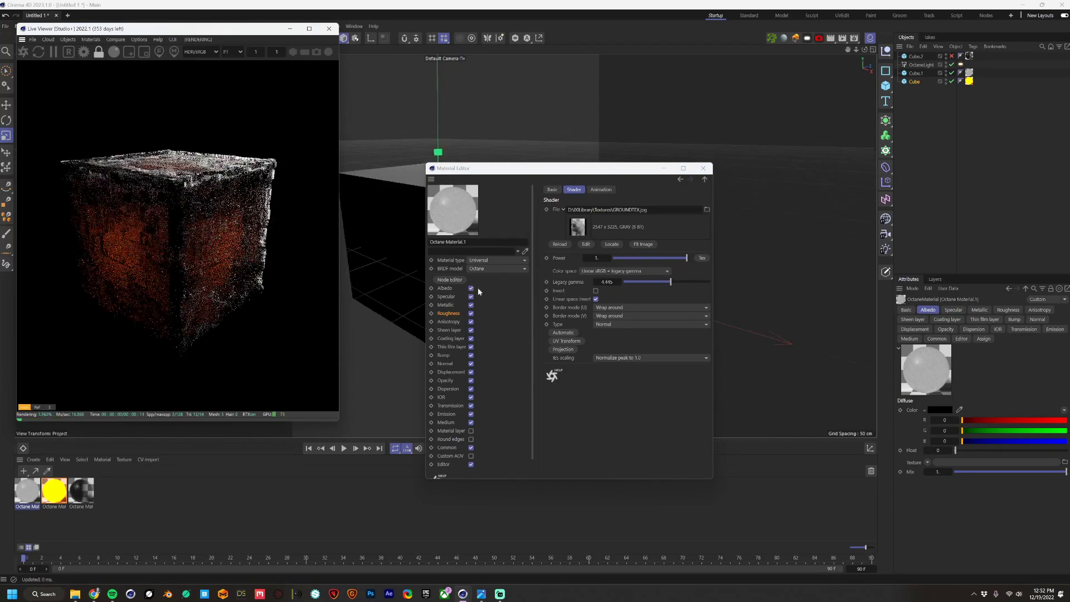
# - Try red and then light blue, RGB 0, 200, 255, as Octane Material.1's albedo colour and inspect the render
pyautogui.click(471, 288)
pyautogui.click(471, 289)
pyautogui.click(455, 288)
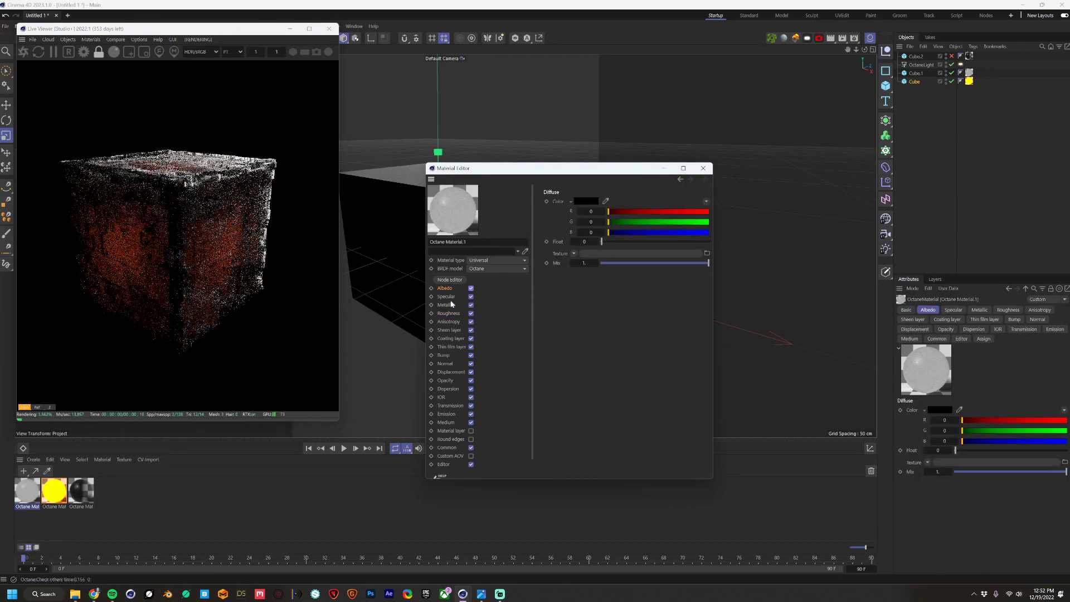
pyautogui.click(583, 201)
pyautogui.click(561, 244)
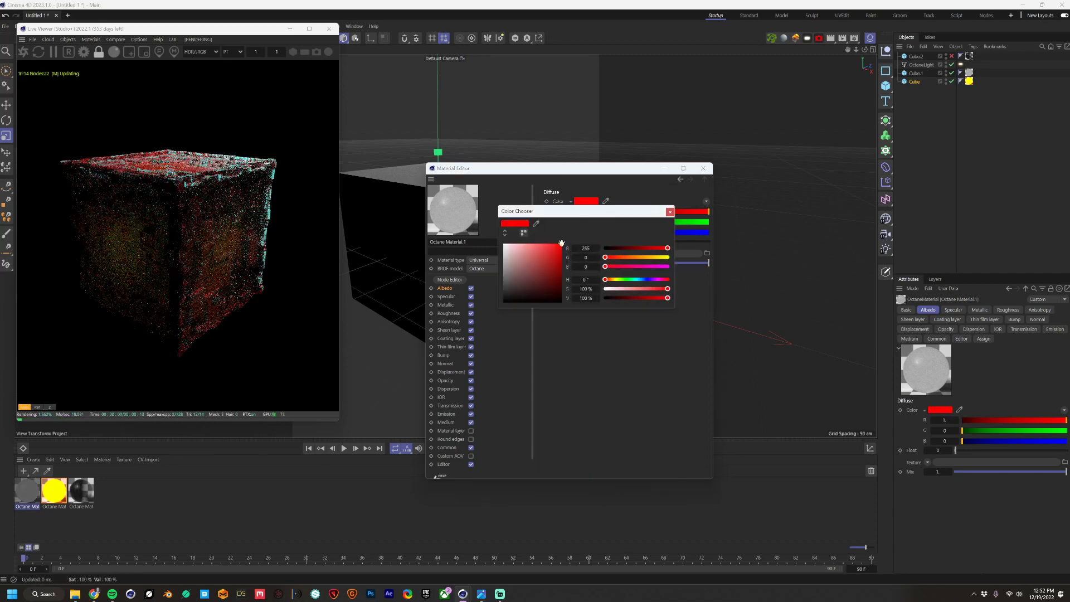
pyautogui.click(561, 274)
pyautogui.click(639, 279)
pyautogui.moveTo(547, 266); pyautogui.dragTo(562, 244)
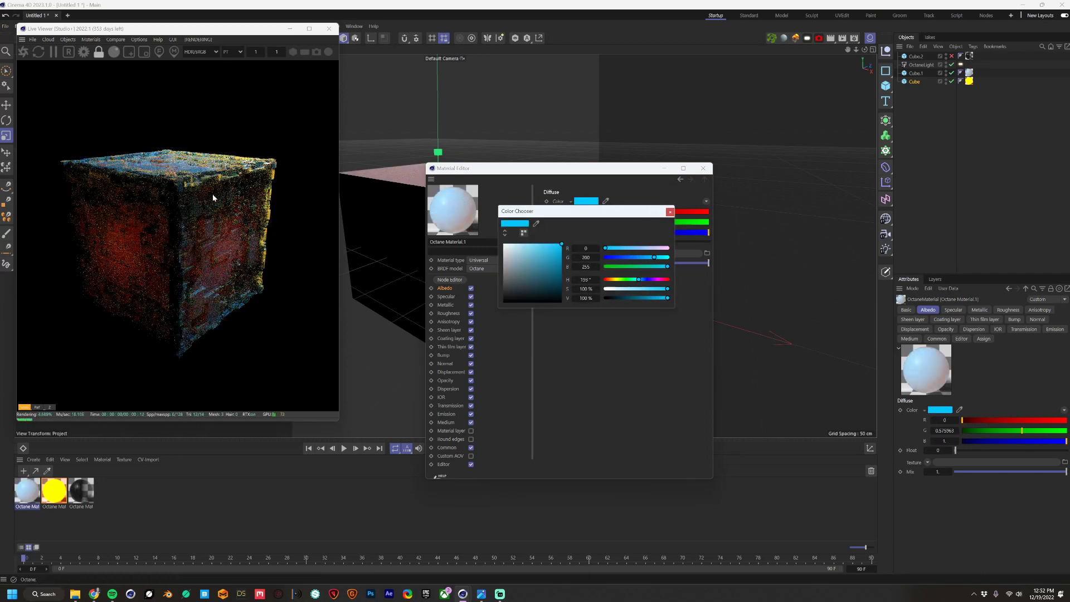
pyautogui.moveTo(168, 201); pyautogui.dragTo(220, 204)
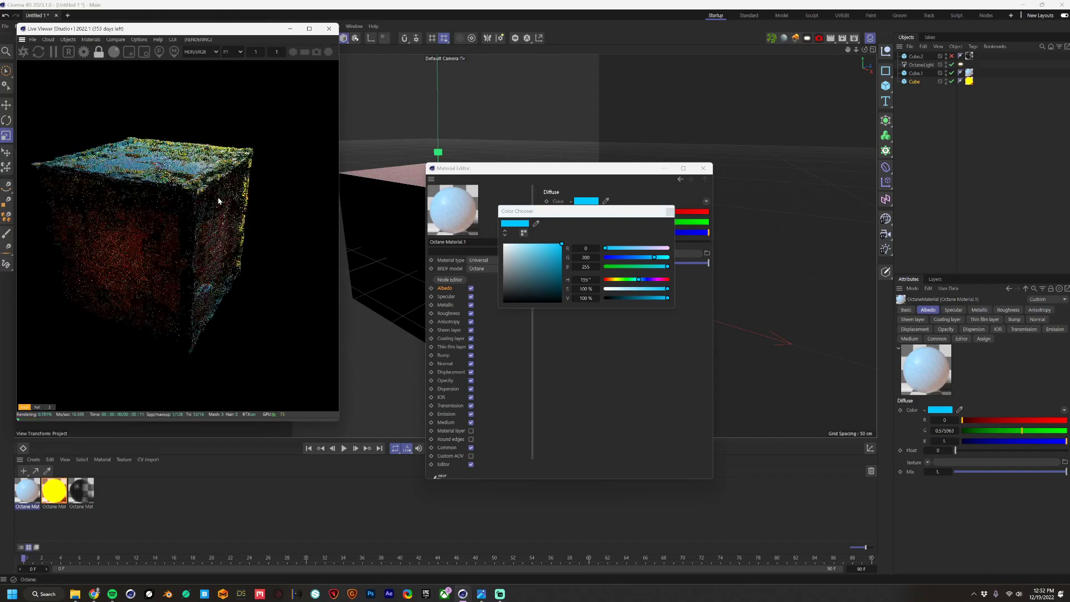
# - Set the transmission colour of Octane Material.1 to pure red
pyautogui.click(449, 405)
pyautogui.click(607, 210)
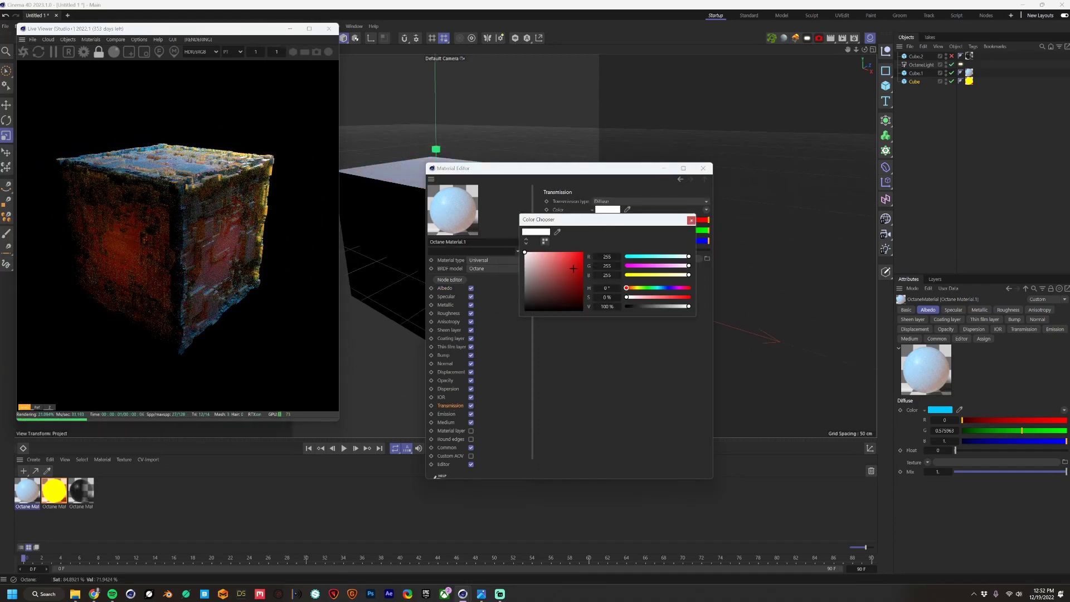
pyautogui.click(583, 253)
# - Set Octane Material.1's albedo colour to pure white and inspect the cube from a slightly different angle
pyautogui.click(449, 288)
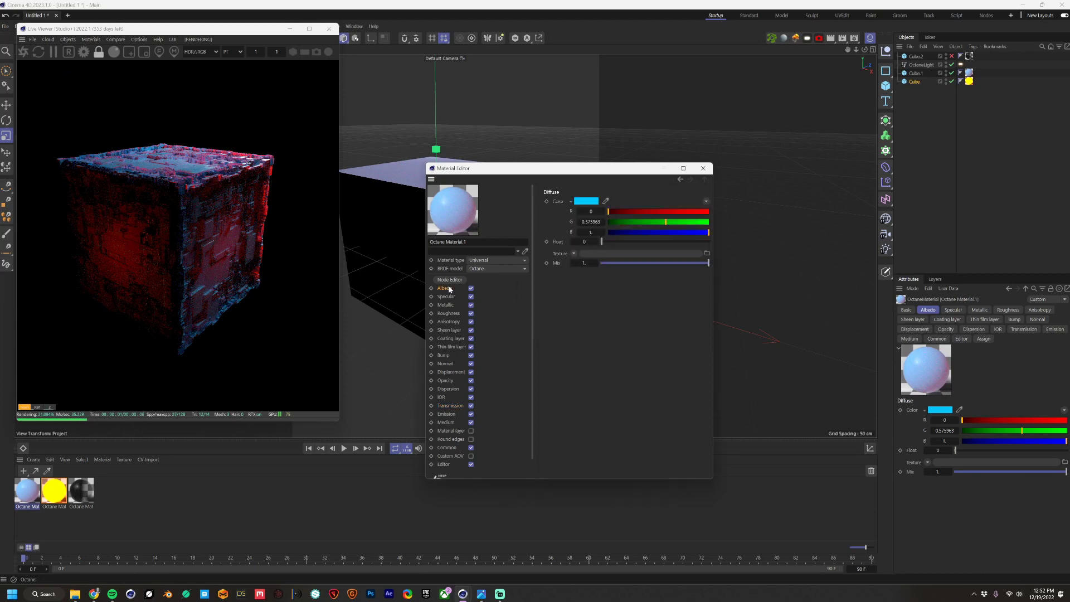
pyautogui.click(585, 204)
pyautogui.moveTo(537, 270); pyautogui.dragTo(503, 243)
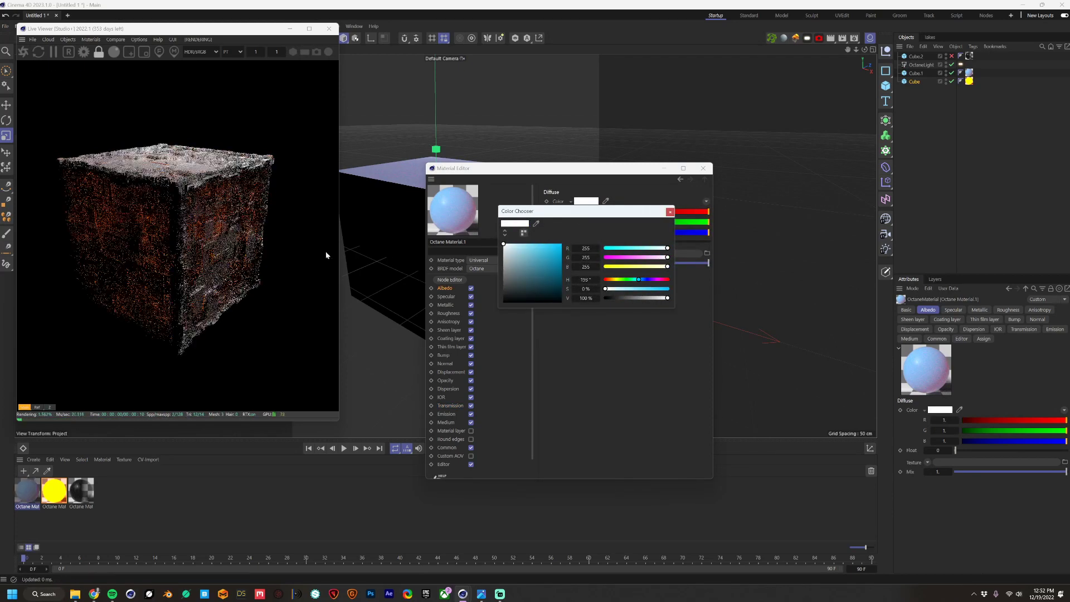
pyautogui.click(196, 239)
pyautogui.moveTo(196, 238); pyautogui.dragTo(209, 245)
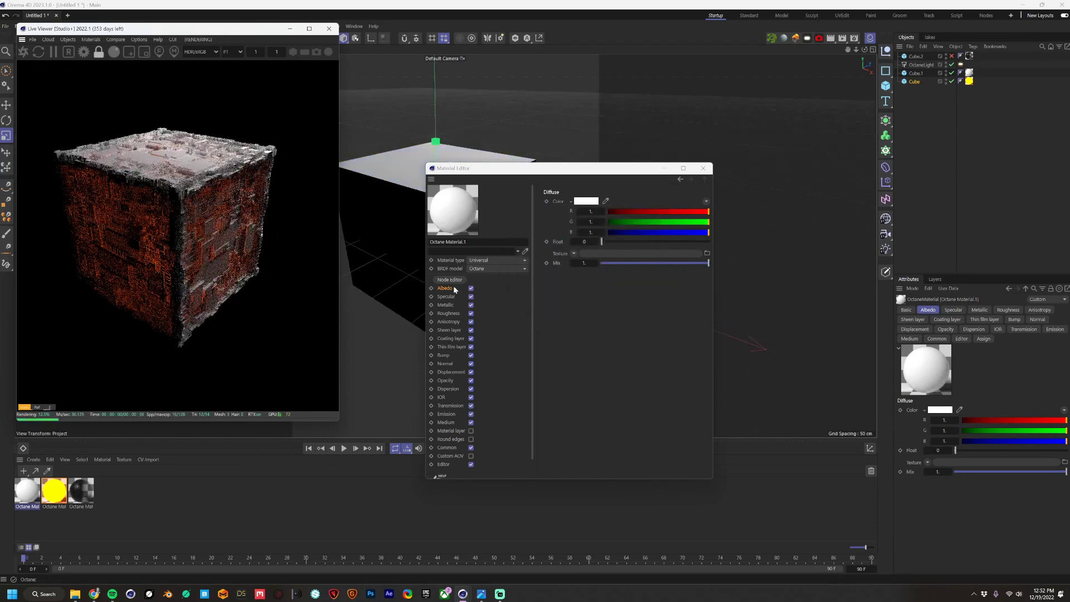
# - Set Octane Material.1's albedo colour to a pale blue-grey, about 0.41, 0.48, 0.50 in RGB
pyautogui.click(590, 203)
pyautogui.click(504, 271)
pyautogui.moveTo(503, 271); pyautogui.dragTo(523, 262)
pyautogui.moveTo(632, 280); pyautogui.dragTo(638, 279)
pyautogui.moveTo(525, 264); pyautogui.dragTo(511, 257)
pyautogui.click(525, 280)
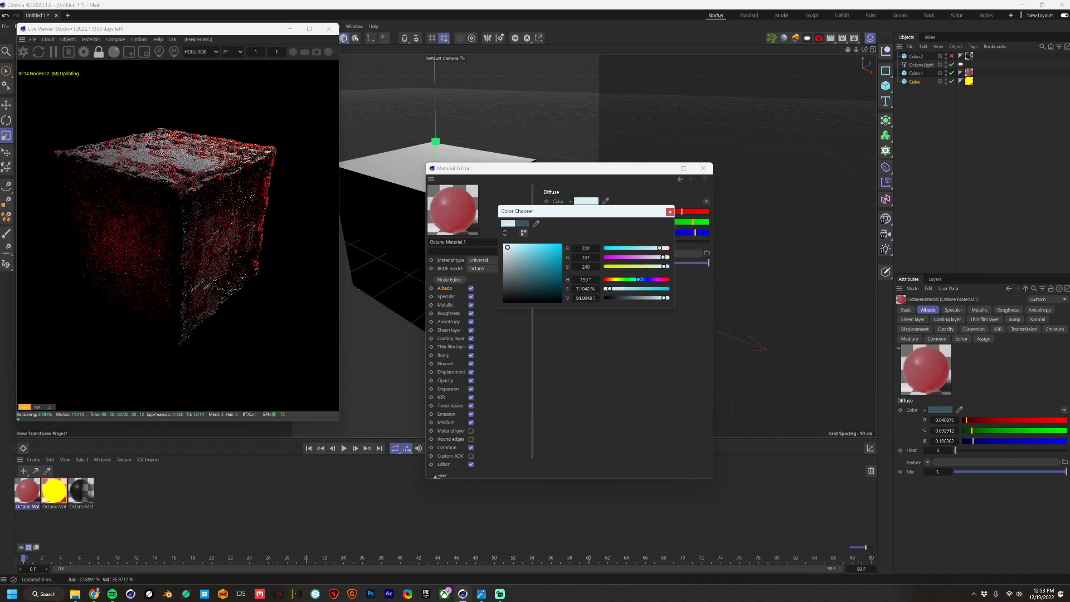
pyautogui.click(670, 212)
pyautogui.moveTo(188, 212); pyautogui.dragTo(161, 210)
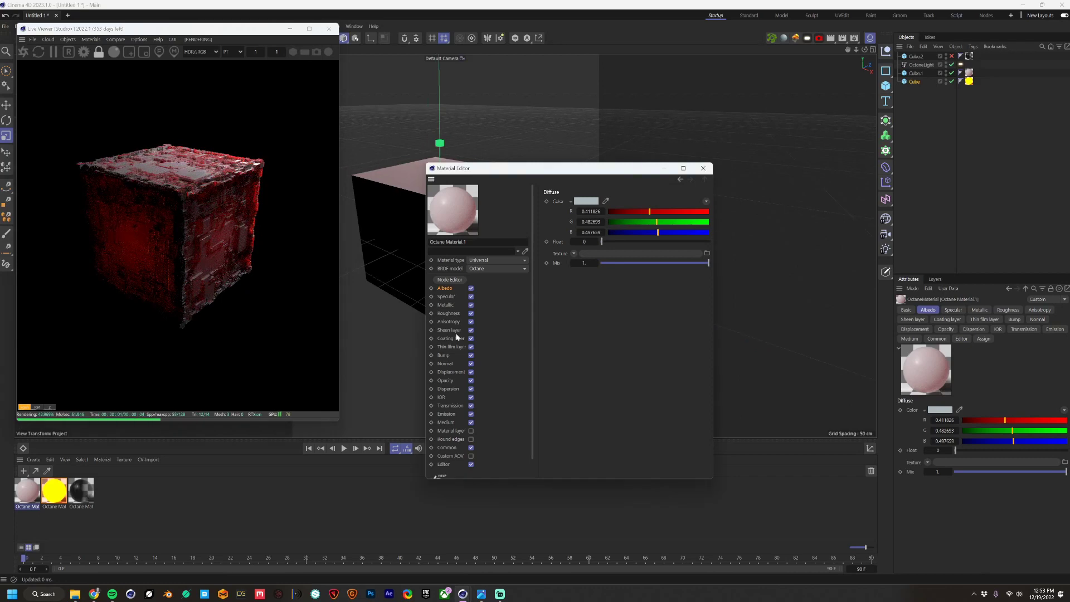
# - Set the displacement height of Octane Material.1 to 5 cm and inspect the cube's surface in the render
pyautogui.click(451, 373)
pyautogui.write('5')
pyautogui.press('Return')
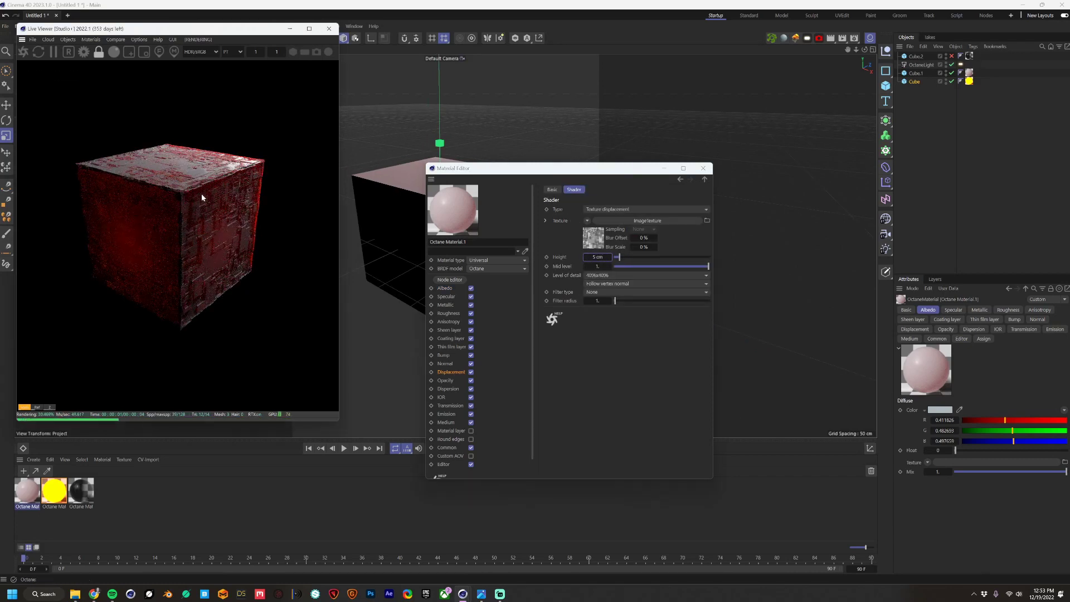
pyautogui.moveTo(197, 186); pyautogui.dragTo(326, 245)
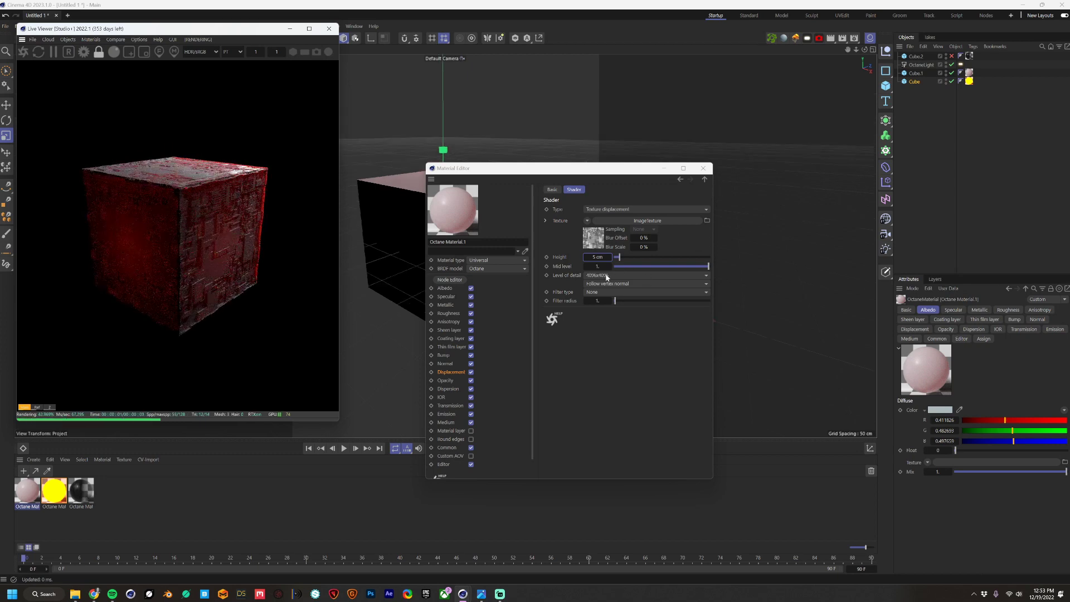
pyautogui.click(705, 267)
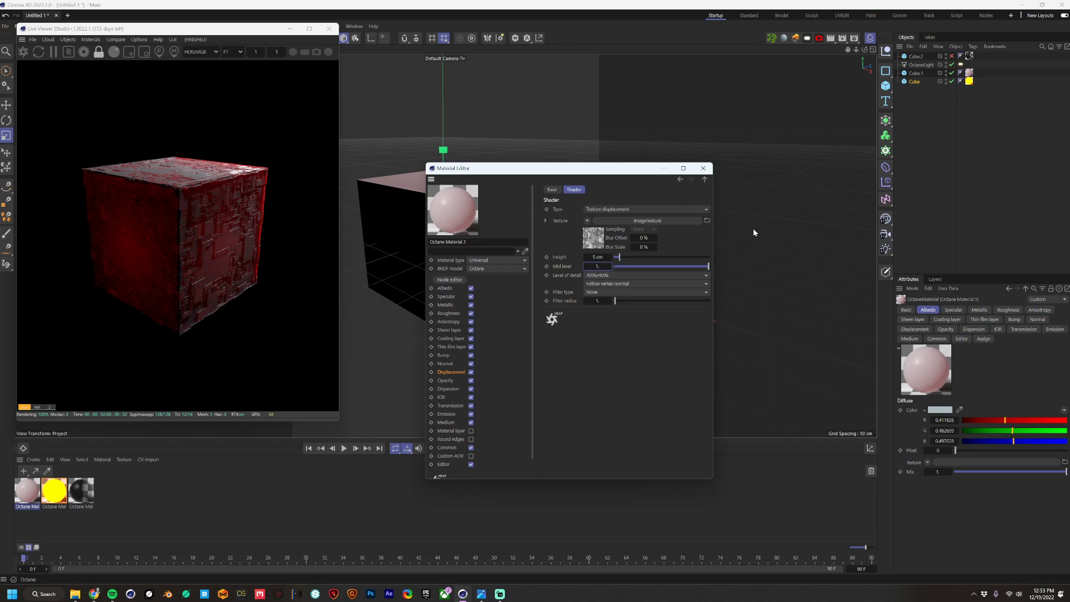
# - Set the phong angle on Cube.1's Phong tag to 20°
pyautogui.click(960, 73)
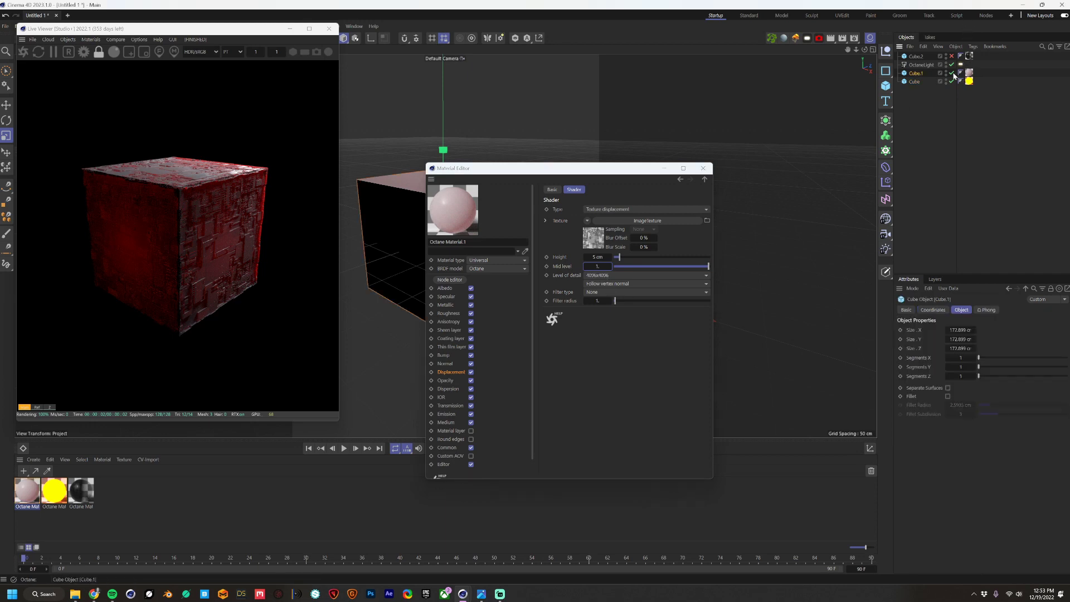
pyautogui.write('20')
pyautogui.press('Return')
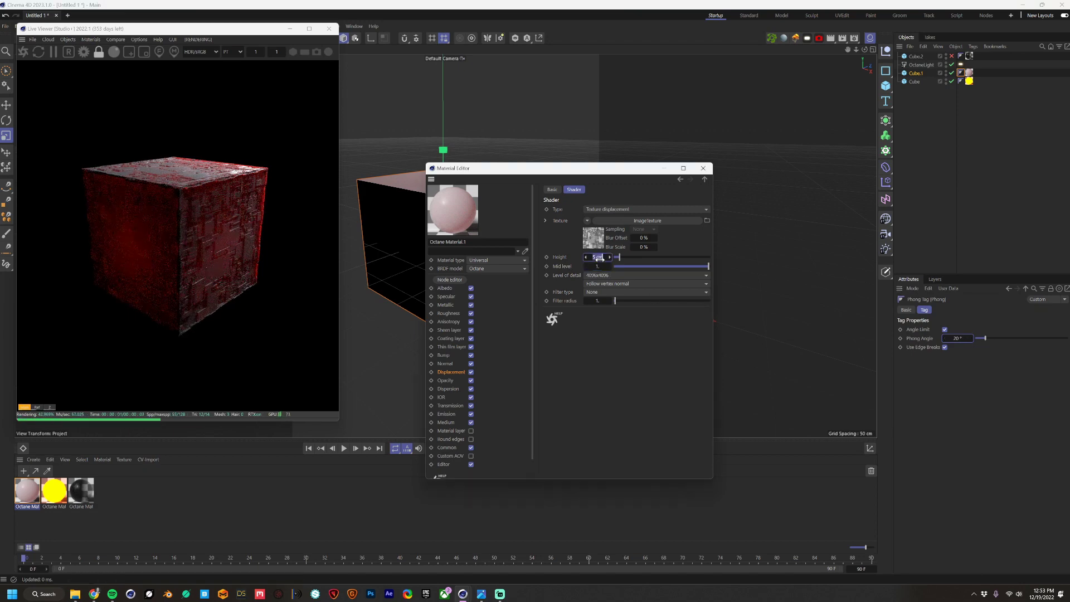
# - Set Octane Material.1's displacement height to 20 cm and mid level to about 0.84, and close the material editor
pyautogui.moveTo(599, 258); pyautogui.dragTo(598, 257)
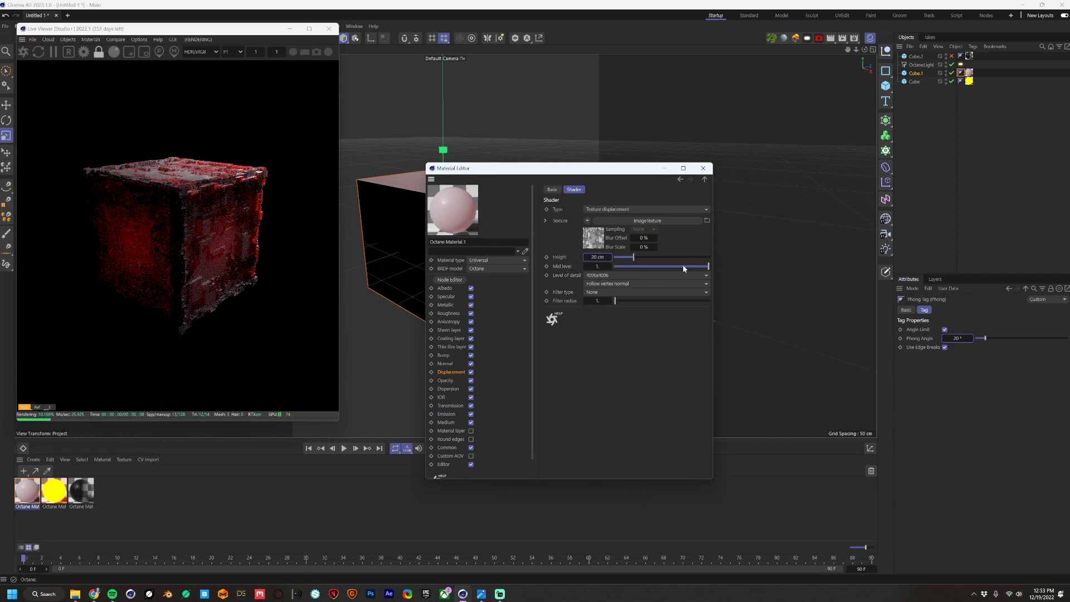
pyautogui.moveTo(700, 269)
pyautogui.mouseDown()
pyautogui.moveTo(684, 264)
pyautogui.moveTo(698, 266)
pyautogui.mouseUp()
pyautogui.click(703, 168)
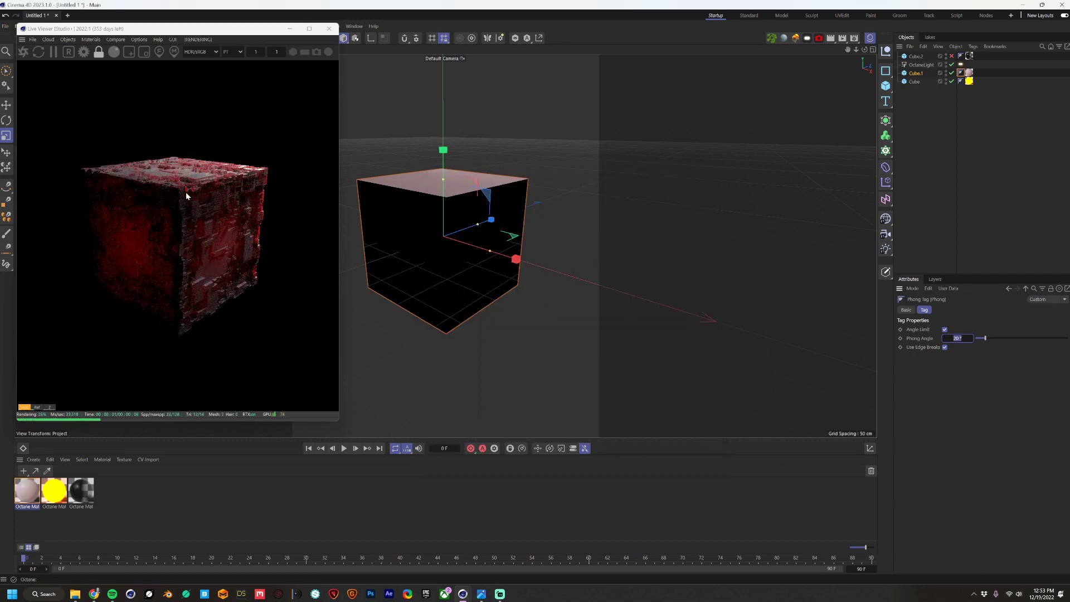
pyautogui.moveTo(185, 195); pyautogui.dragTo(183, 201)
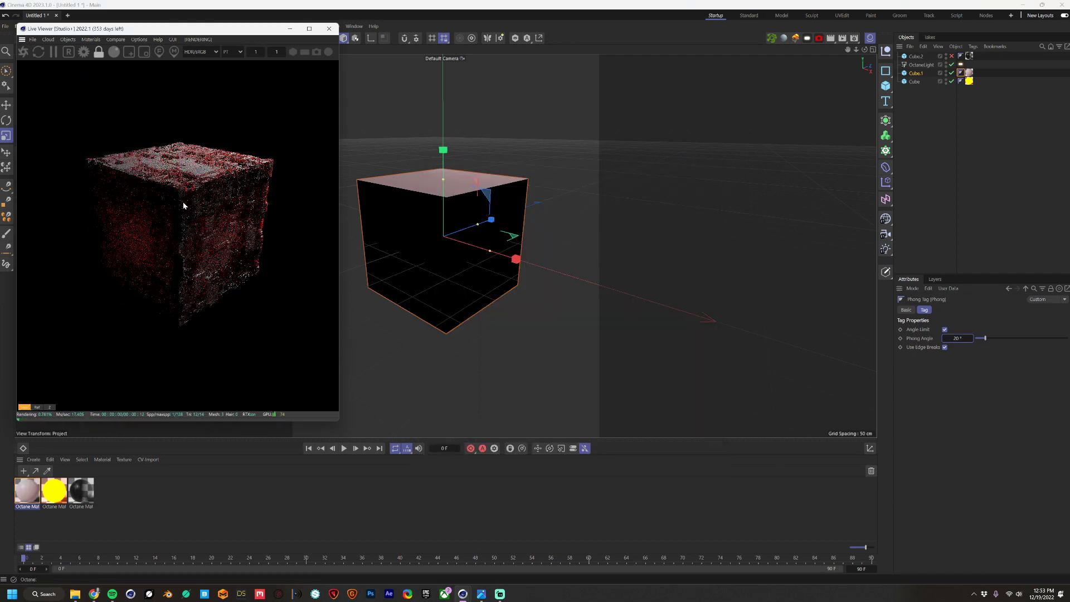
# - Delete the old outer cube, Cube.2, together with its black glossy material
pyautogui.click(952, 56)
pyautogui.click(84, 493)
pyautogui.press('Delete')
pyautogui.moveTo(952, 134); pyautogui.dragTo(951, 134)
pyautogui.click(932, 114)
pyautogui.click(917, 57)
pyautogui.press('Delete')
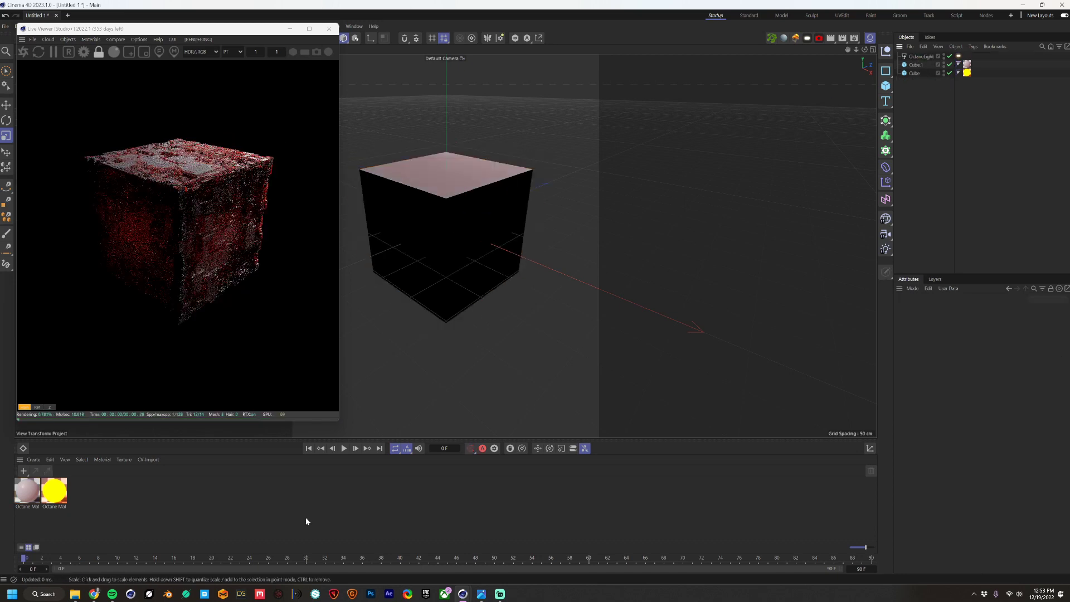
# - Duplicate the scattering shell, Cube.1, as a larger outer cube and make a copy of its material
pyautogui.click(452, 230)
pyautogui.keyDown('ctrl'); pyautogui.moveTo(582, 204); pyautogui.dragTo(636, 174); pyautogui.keyUp('ctrl')
pyautogui.click(132, 509)
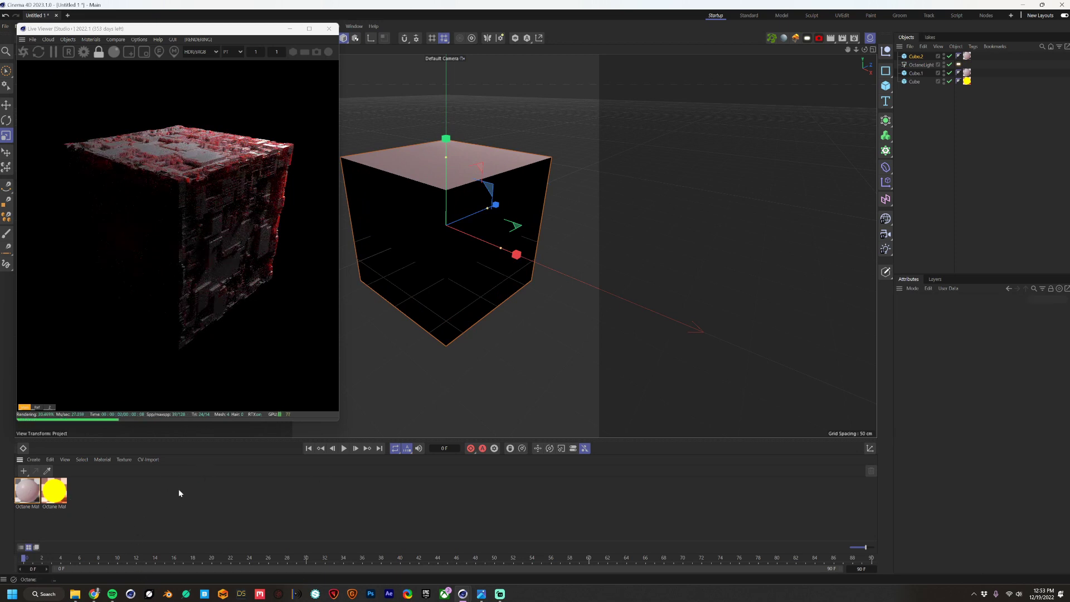
pyautogui.keyDown('ctrl'); pyautogui.moveTo(98, 502); pyautogui.dragTo(91, 498); pyautogui.keyUp('ctrl')
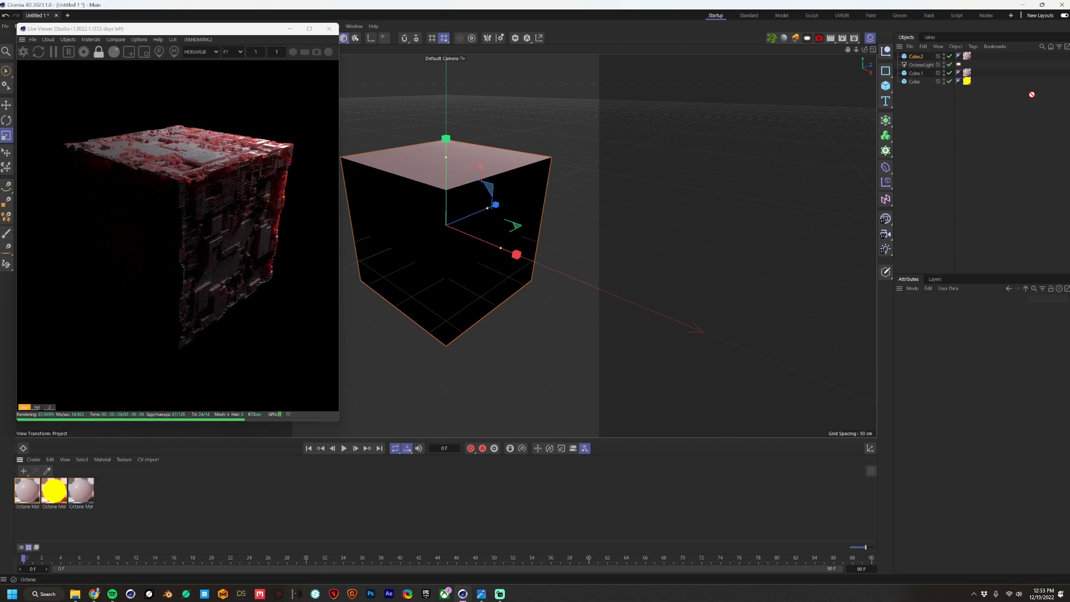
# - Copy Octane Material.2's displacement image texture into its opacity channel and raise the opacity texture's legacy gamma to about 6.47
pyautogui.doubleClick(80, 491)
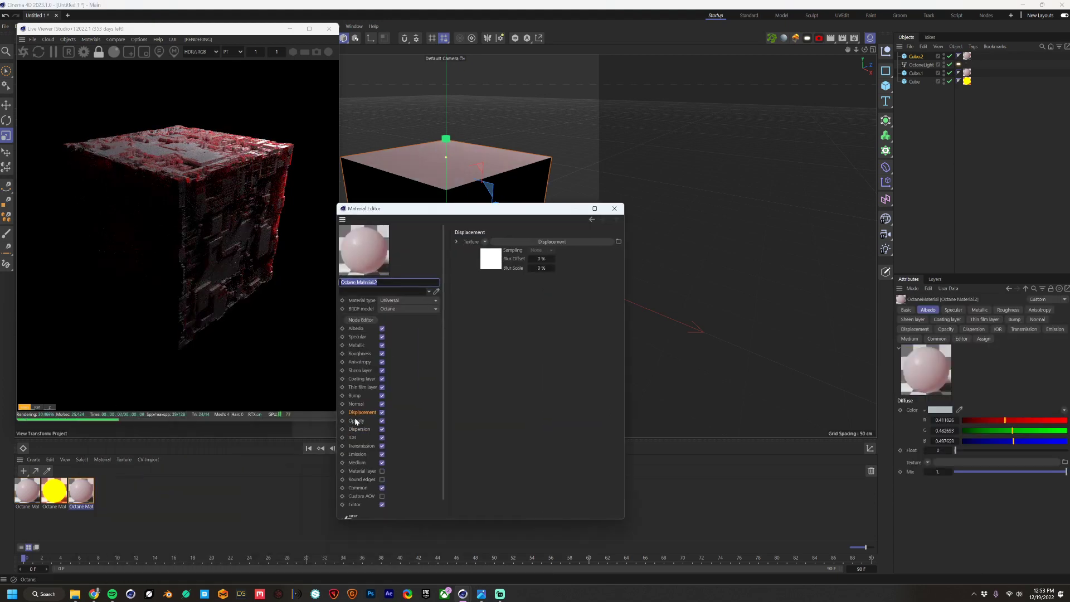
pyautogui.click(357, 421)
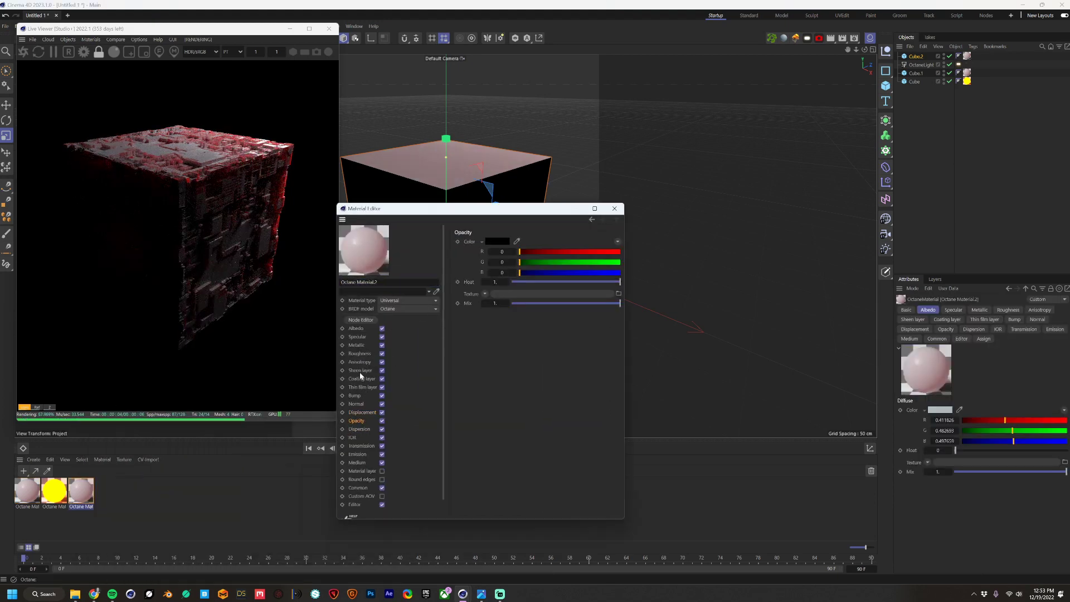
pyautogui.click(364, 412)
pyautogui.click(491, 262)
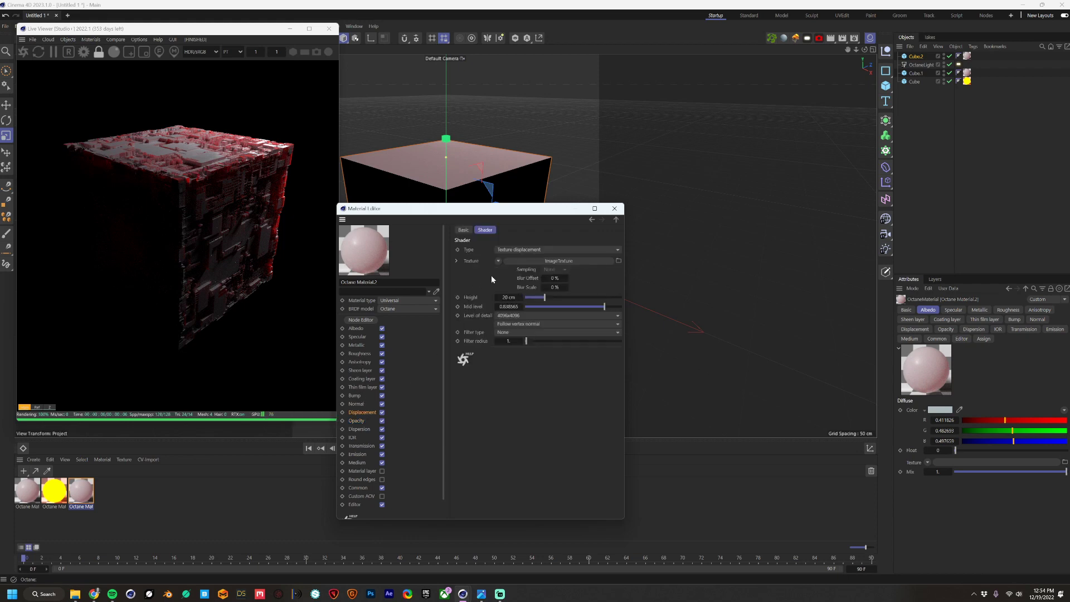
pyautogui.rightClick(475, 259)
pyautogui.click(500, 302)
pyautogui.click(359, 420)
pyautogui.rightClick(475, 298)
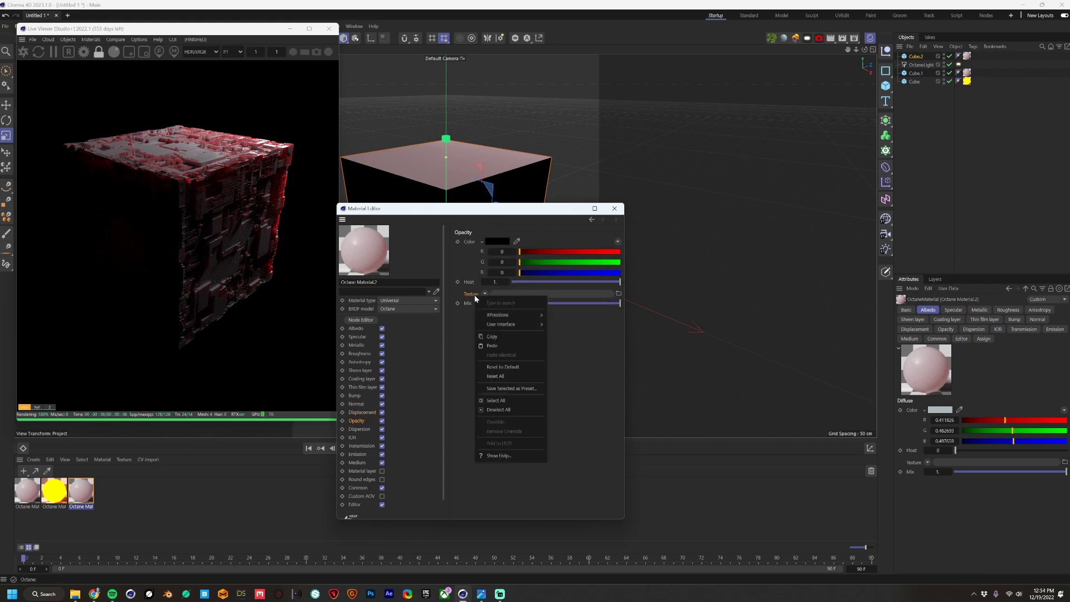
pyautogui.click(502, 344)
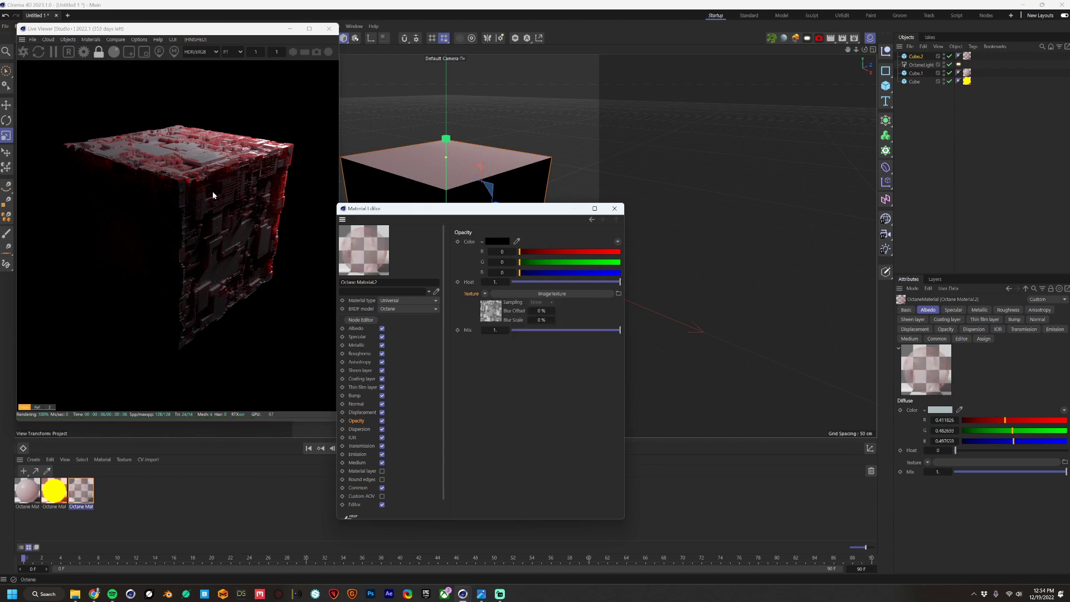
pyautogui.click(492, 313)
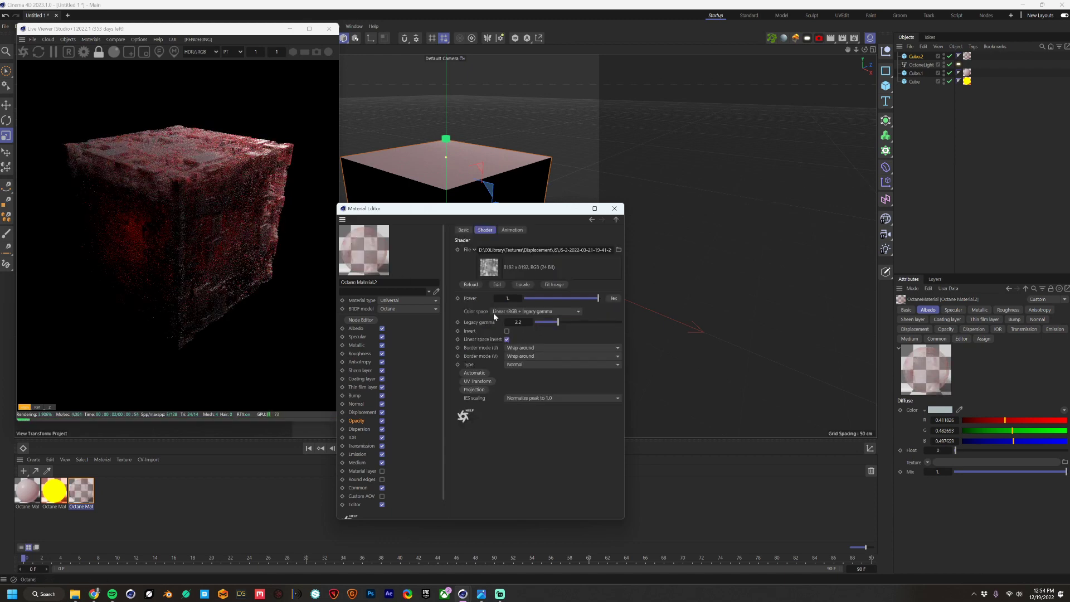
pyautogui.moveTo(566, 325); pyautogui.dragTo(601, 322)
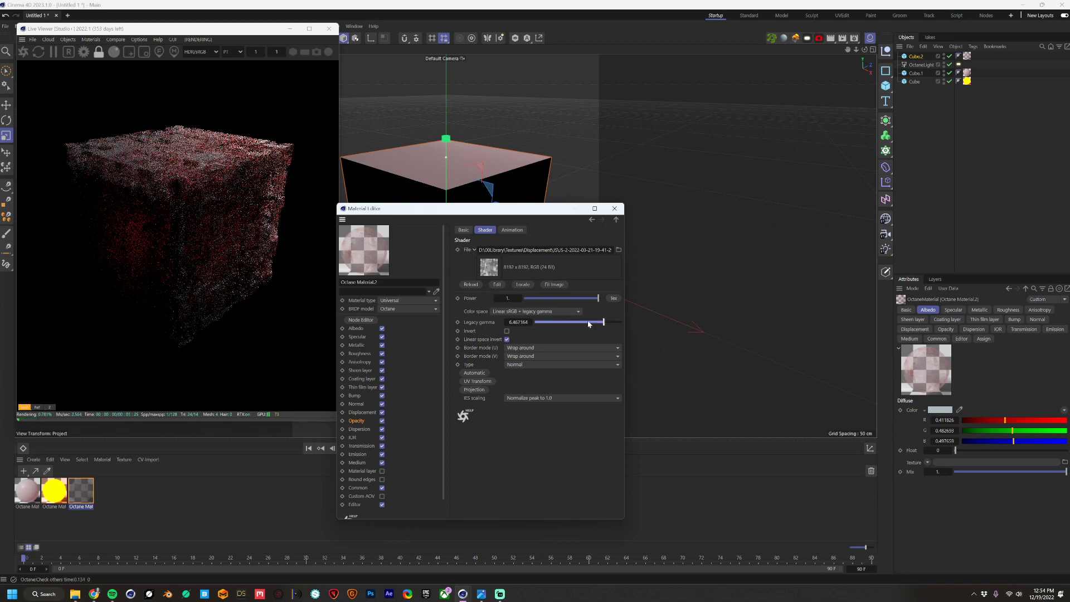
# - Disable the Medium channel of Octane Material.2 and set its transmission color to white
pyautogui.click(358, 463)
pyautogui.click(382, 463)
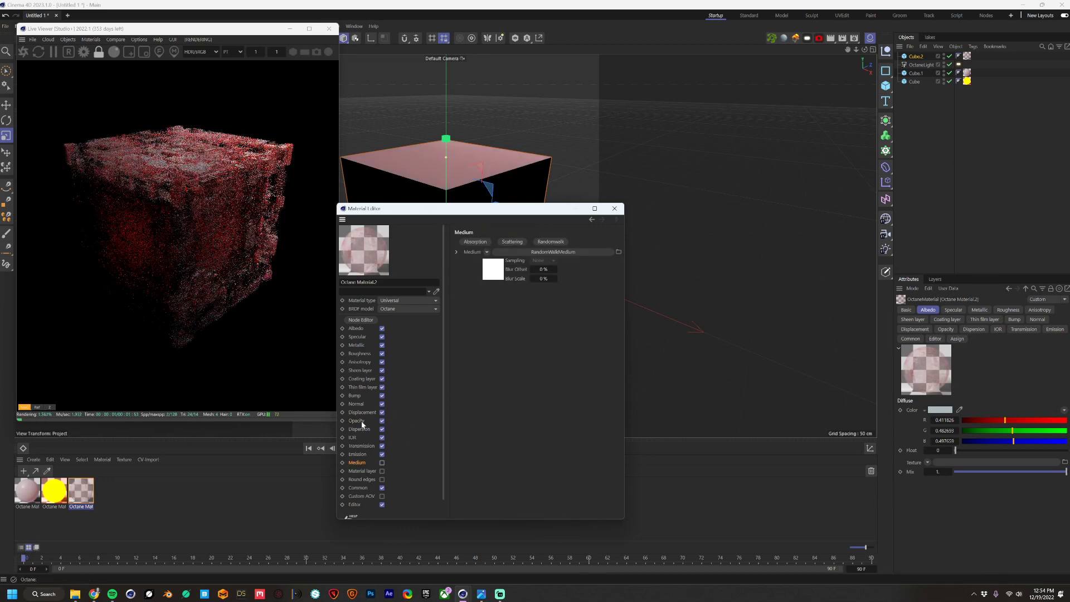
pyautogui.click(363, 446)
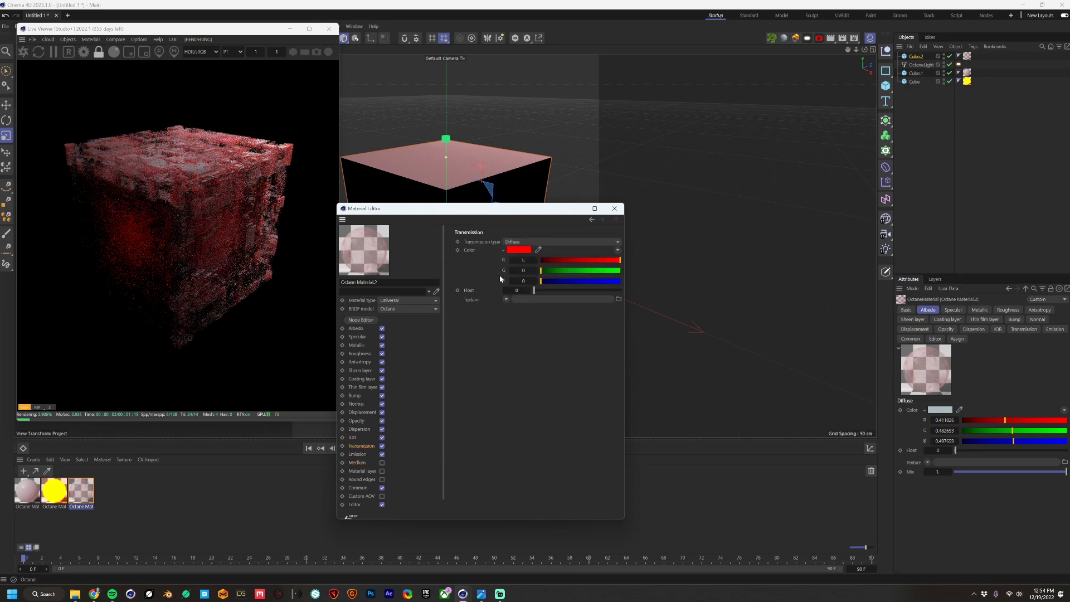
pyautogui.click(516, 252)
pyautogui.moveTo(485, 292); pyautogui.dragTo(432, 354)
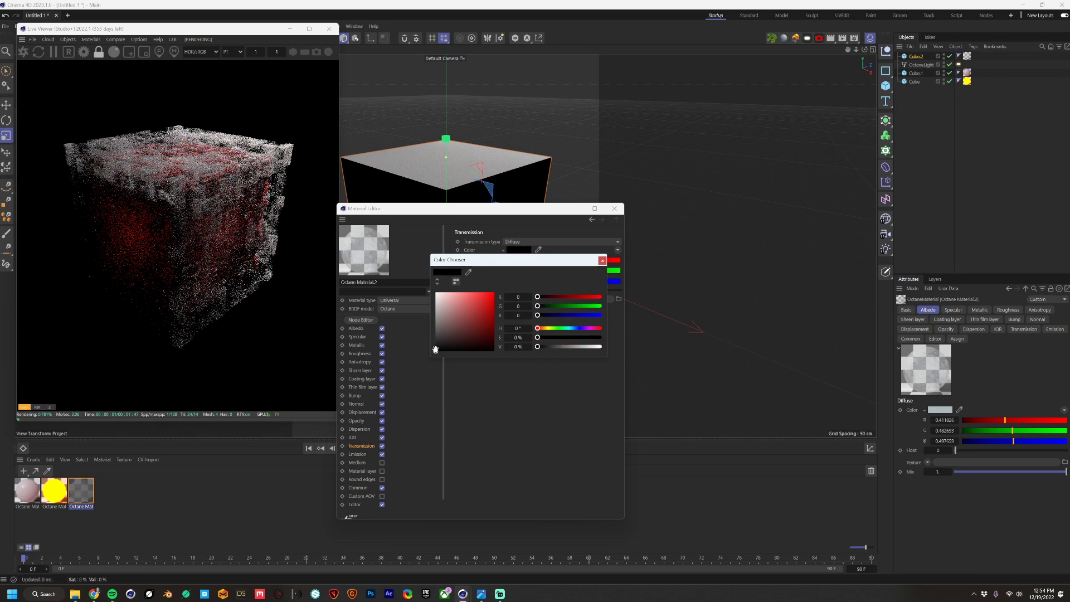
pyautogui.moveTo(443, 301); pyautogui.dragTo(433, 289)
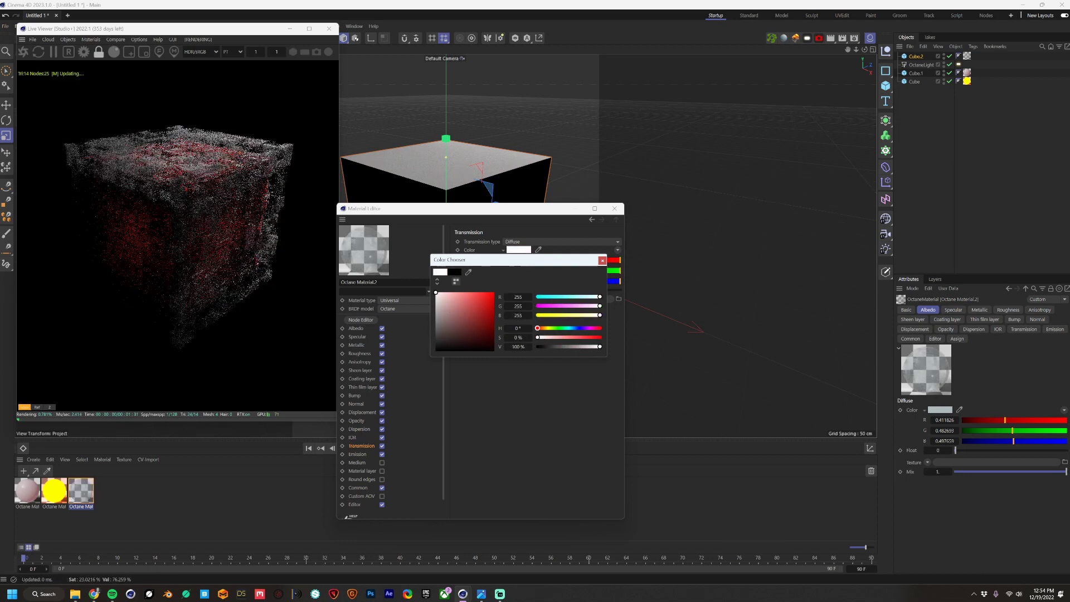
pyautogui.click(602, 260)
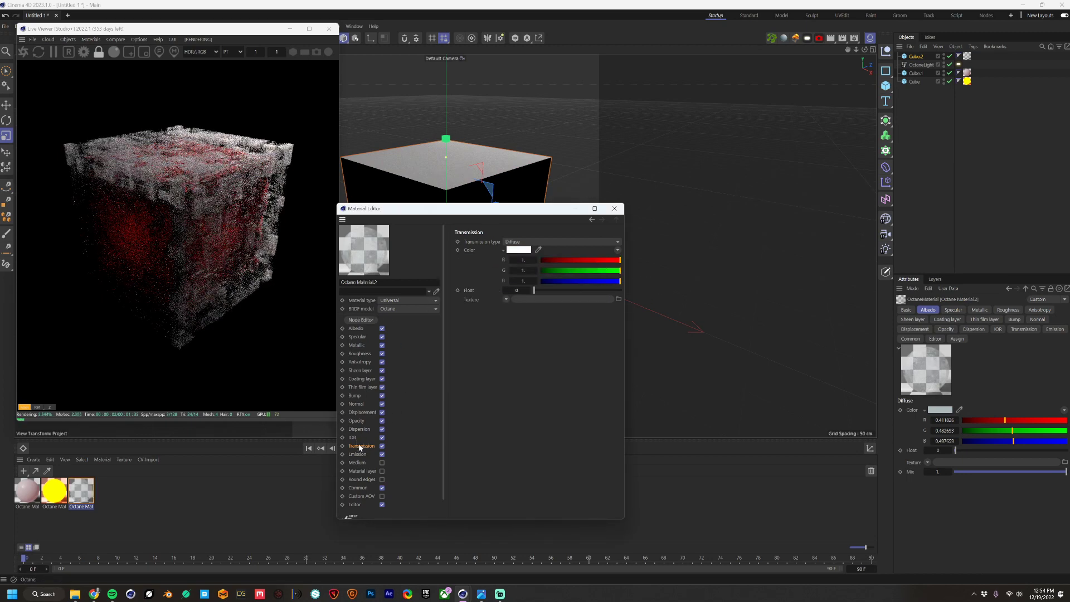
# - Clear the RandomWalkMedium shader from Octane Material.2's medium
pyautogui.click(357, 462)
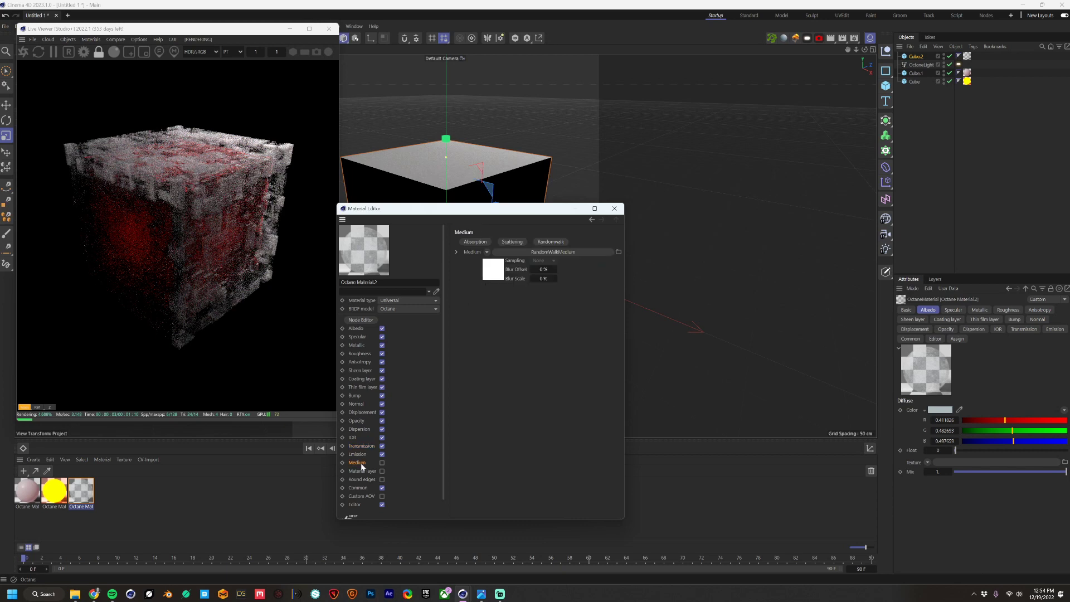
pyautogui.click(486, 252)
pyautogui.click(494, 274)
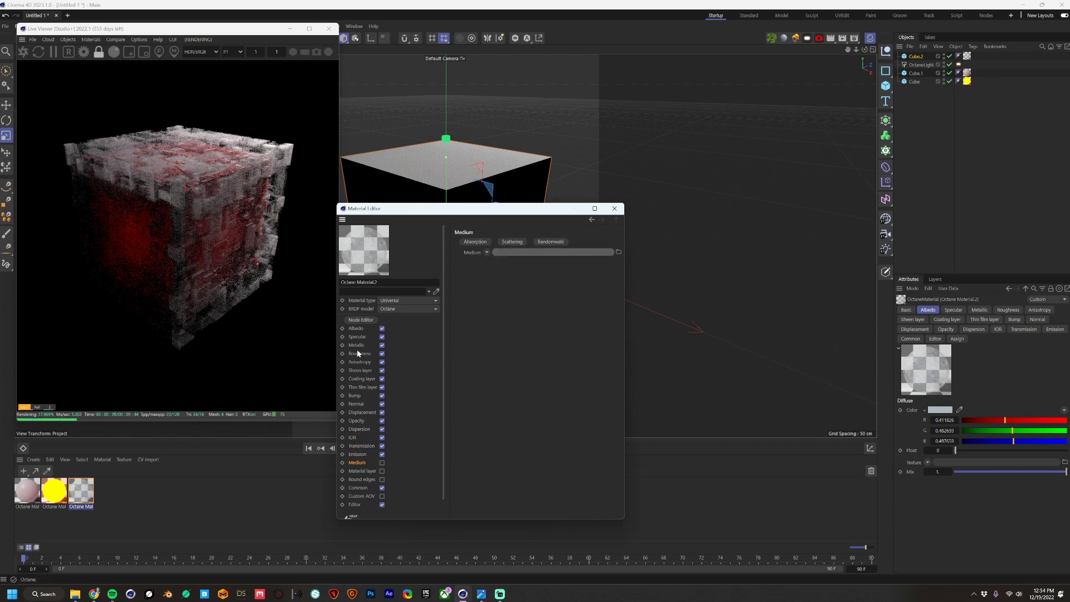
# - Lower Octane Material.2's displacement height to about 5.8 cm and inspect the outer cube from other angles
pyautogui.click(361, 421)
pyautogui.click(510, 318)
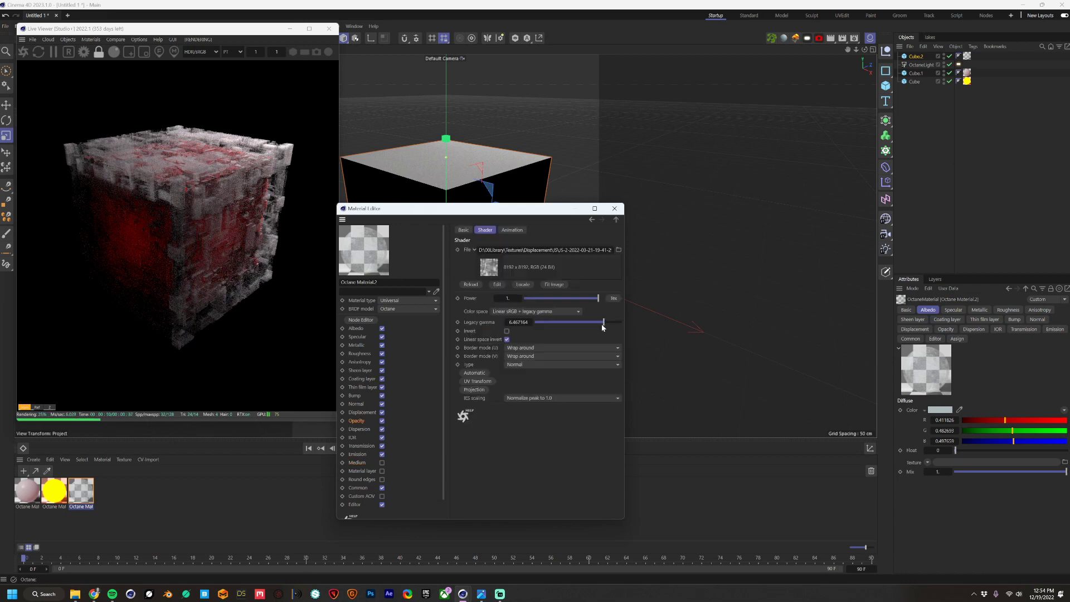
pyautogui.click(363, 412)
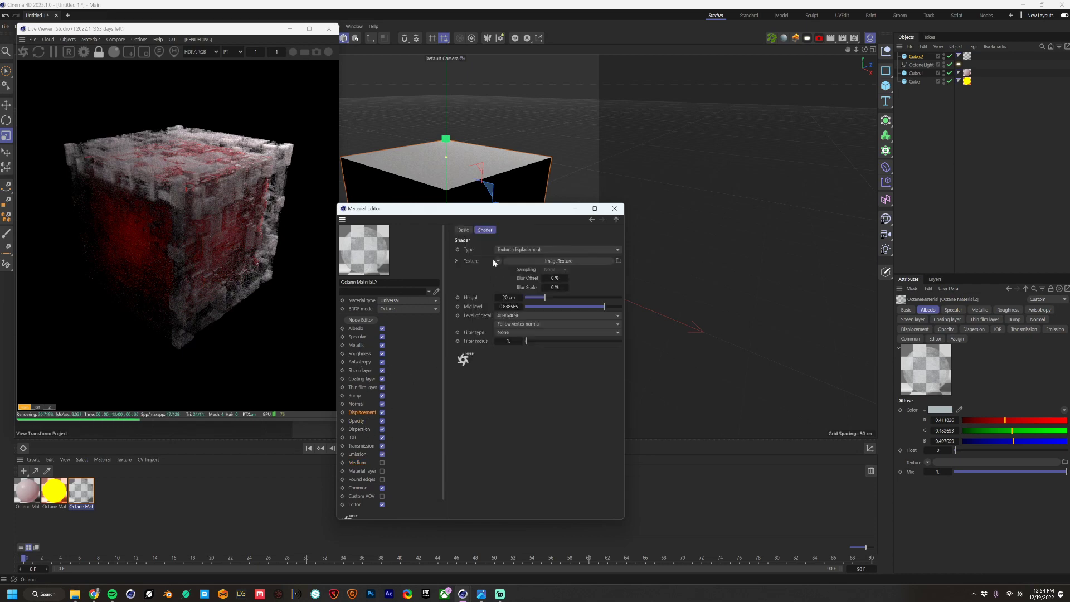
pyautogui.moveTo(540, 300); pyautogui.dragTo(531, 299)
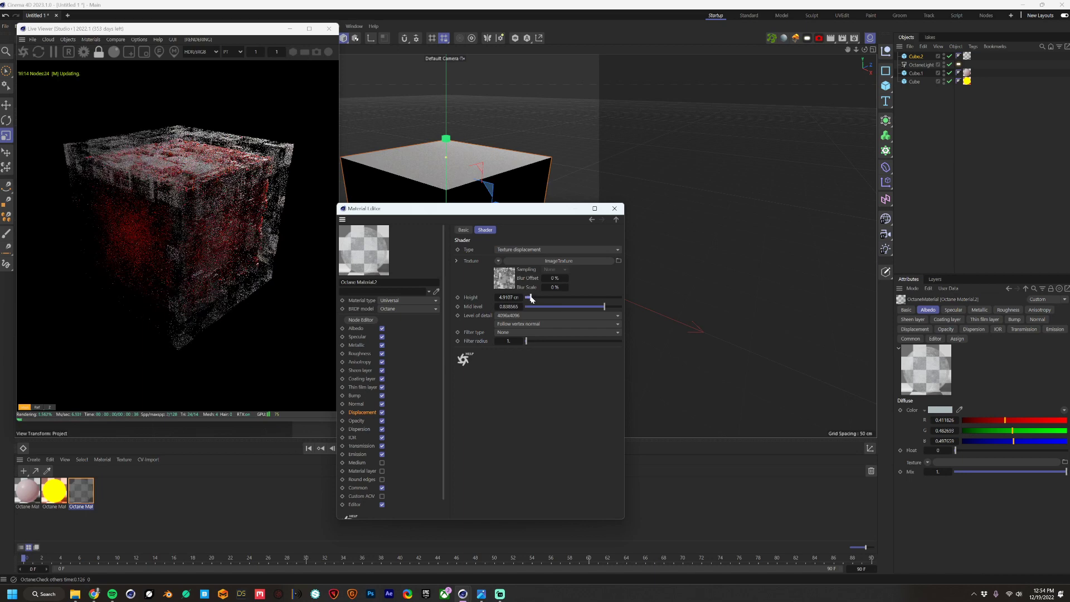
pyautogui.moveTo(187, 224); pyautogui.dragTo(193, 217)
pyautogui.keyDown('alt'); pyautogui.moveTo(413, 186); pyautogui.dragTo(575, 129, button='middle'); pyautogui.keyUp('alt')
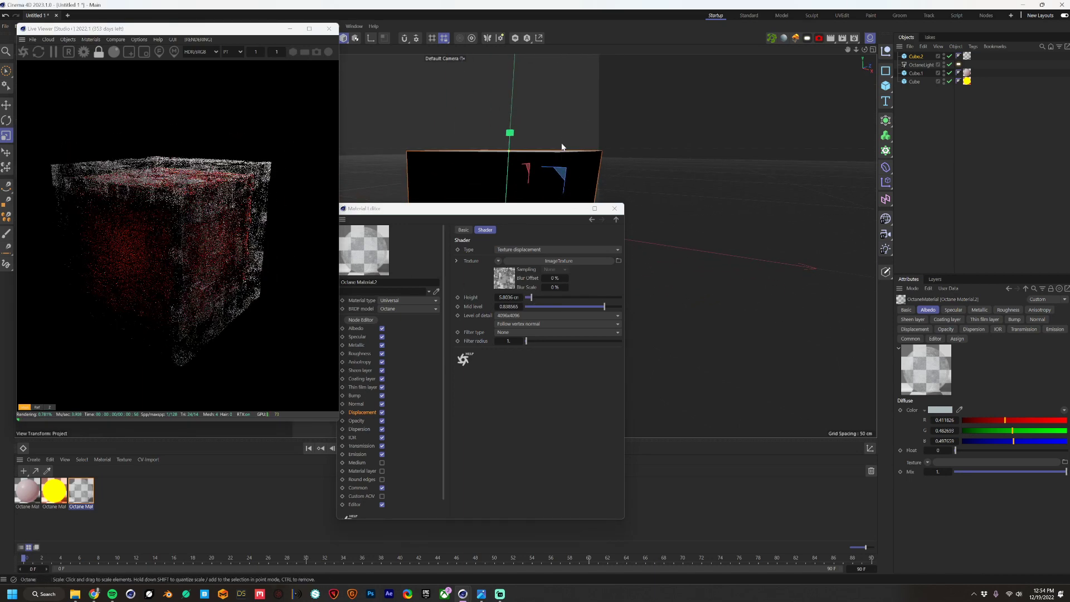
pyautogui.moveTo(570, 143); pyautogui.dragTo(582, 149)
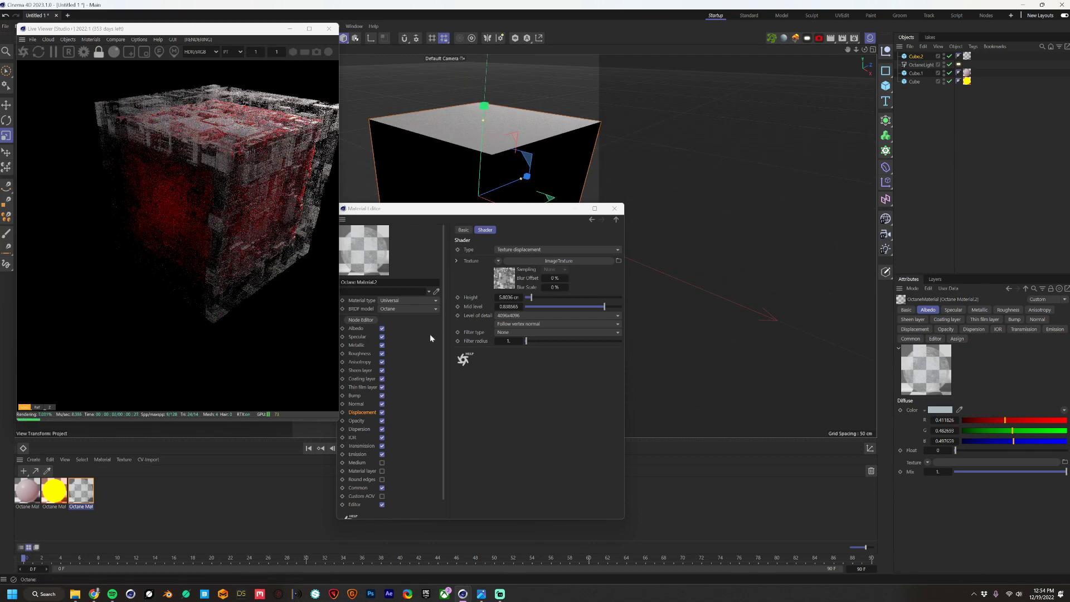
# - Raise the legacy gamma of Octane Material.2's opacity texture, check its roughness texture, and close the material editor
pyautogui.click(362, 413)
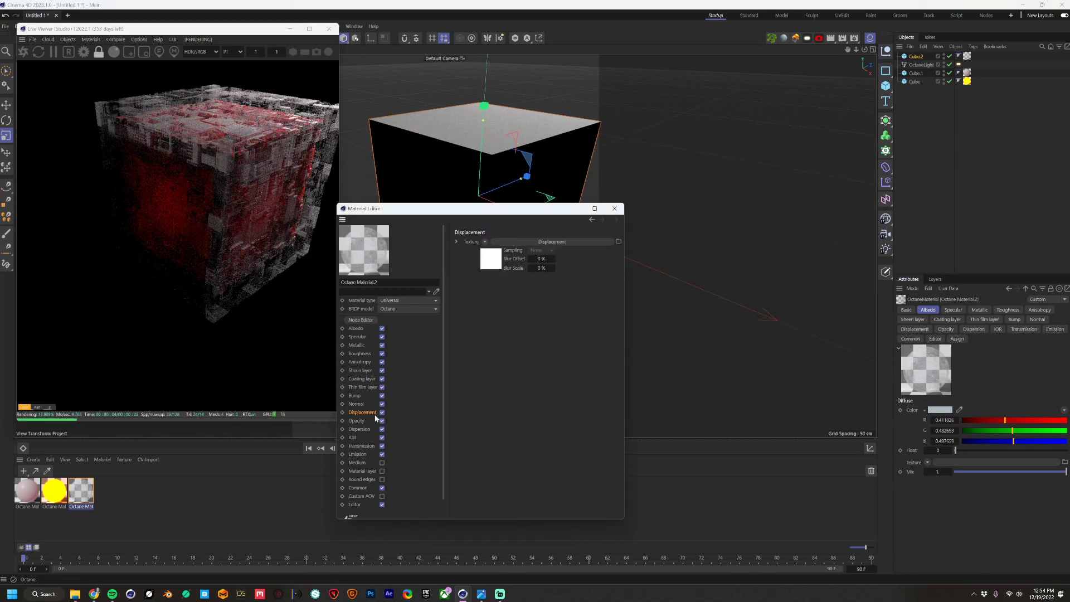
pyautogui.click(360, 422)
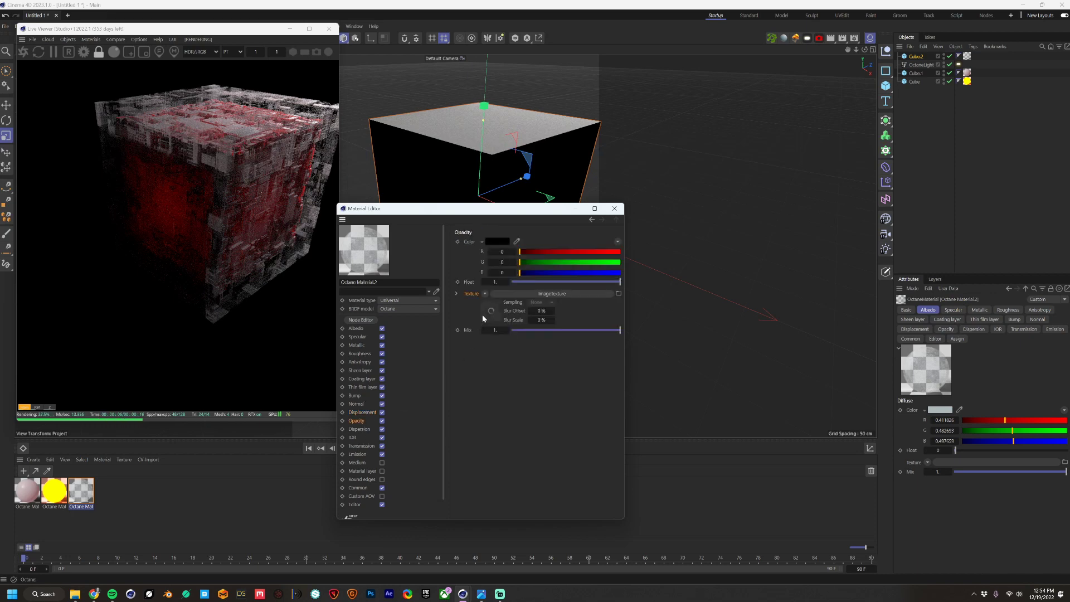
pyautogui.click(490, 315)
pyautogui.moveTo(590, 320)
pyautogui.mouseDown()
pyautogui.moveTo(543, 327)
pyautogui.moveTo(609, 322)
pyautogui.mouseUp()
pyautogui.click(359, 353)
pyautogui.click(549, 312)
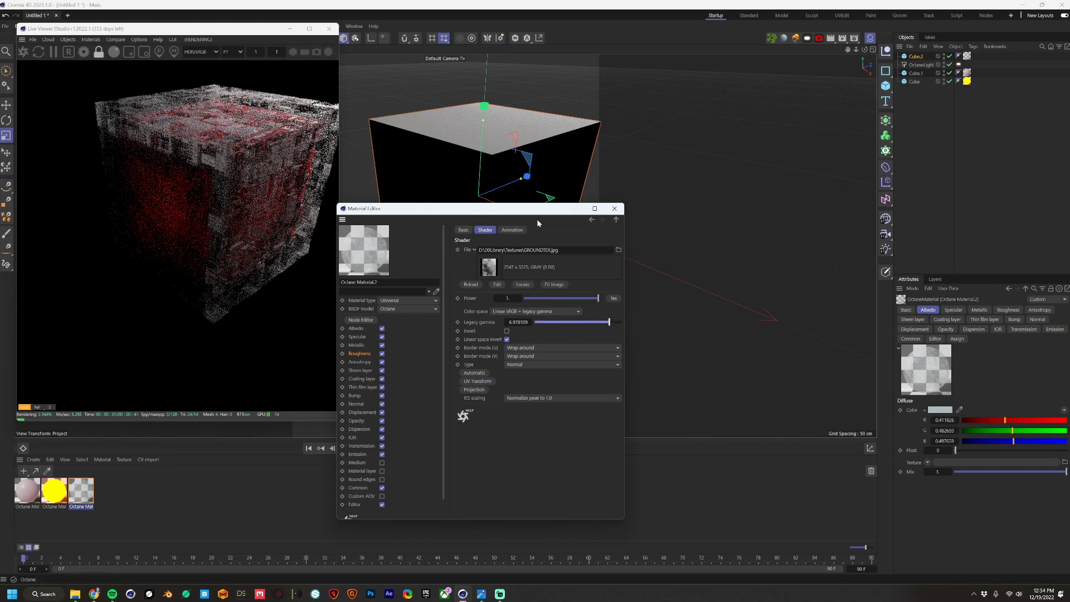
pyautogui.click(615, 209)
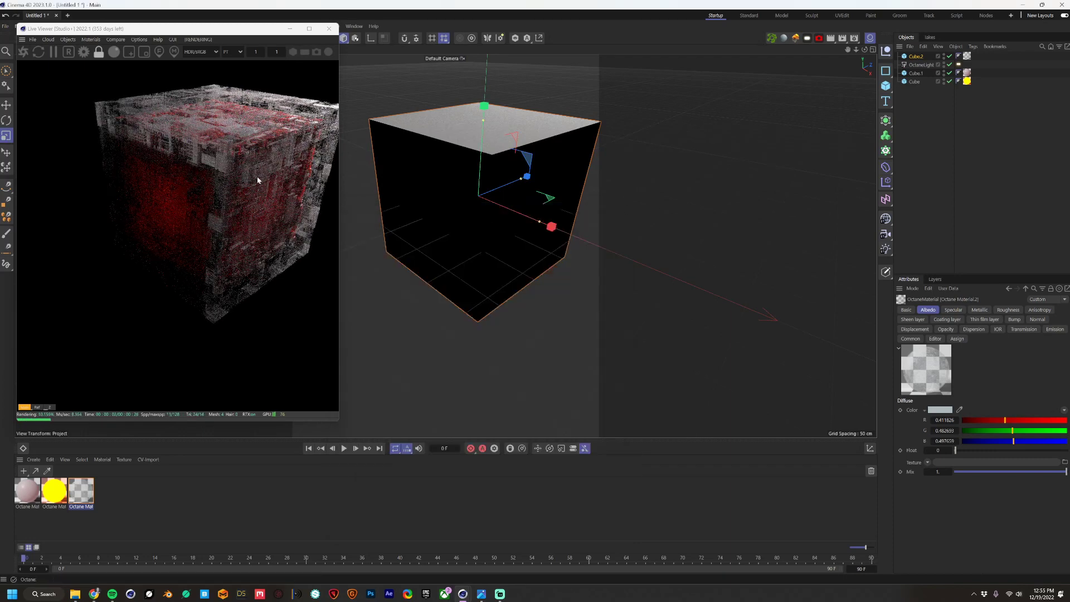
# - Disable the outer cube, Cube.2, and shift the overhead OctaneLight slightly along its Y axis
pyautogui.moveTo(451, 201)
pyautogui.keyDown('alt'); pyautogui.mouseDown()
pyautogui.moveTo(479, 186)
pyautogui.moveTo(458, 213)
pyautogui.mouseUp(); pyautogui.keyUp('alt')
pyautogui.scroll(-5, 480, 186)
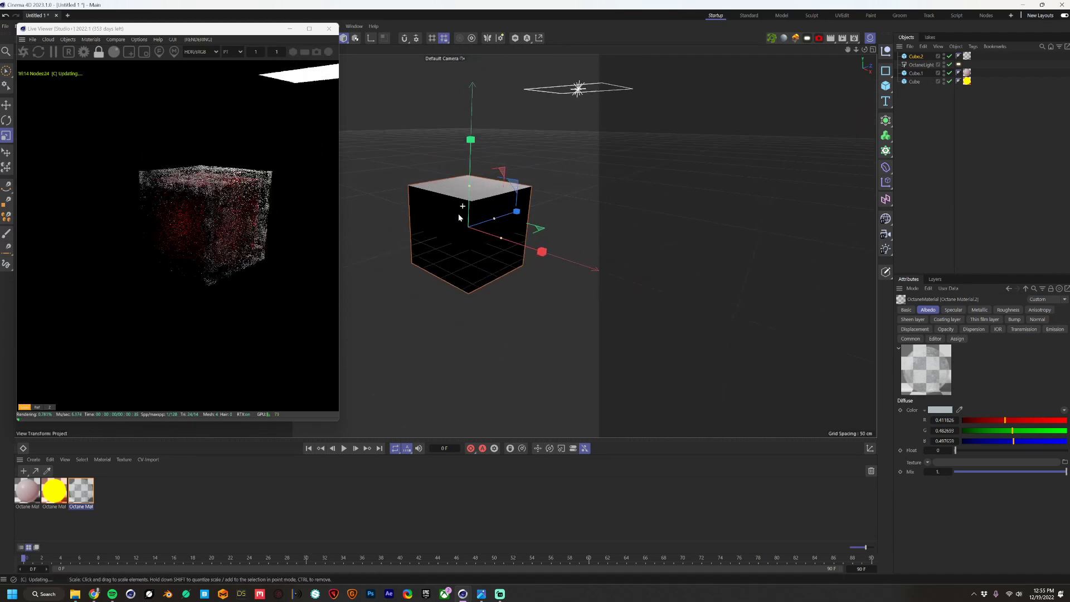
pyautogui.click(606, 91)
pyautogui.press('e')
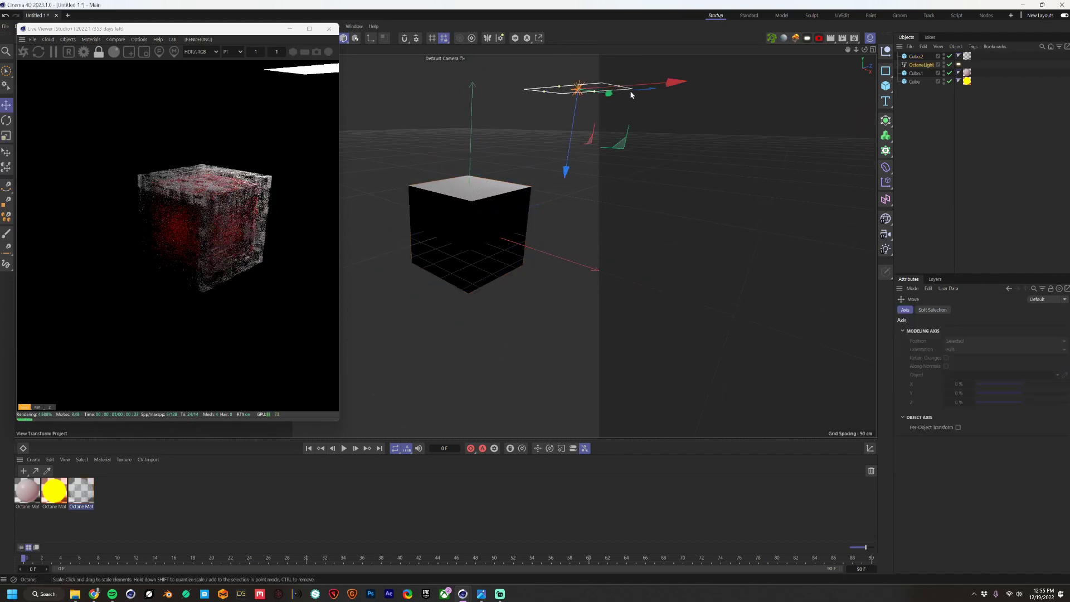
pyautogui.click(950, 57)
pyautogui.moveTo(610, 96)
pyautogui.mouseDown()
pyautogui.moveTo(532, 94)
pyautogui.moveTo(597, 100)
pyautogui.mouseUp()
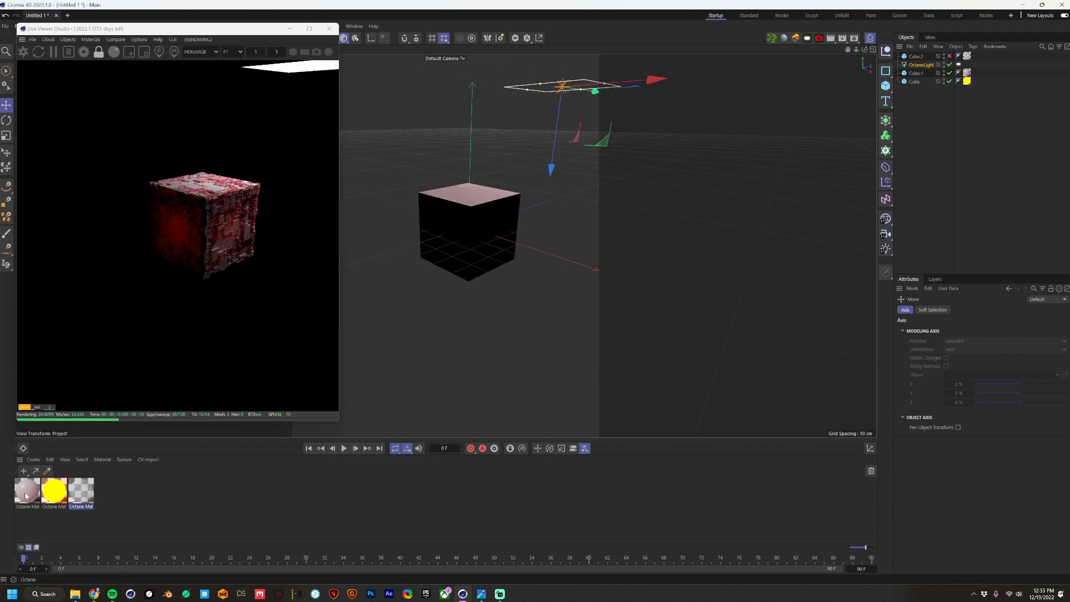
# - Lower the legacy gamma of Octane Material.1's roughness image texture and close the material editor
pyautogui.doubleClick(27, 490)
pyautogui.click(173, 382)
pyautogui.moveTo(269, 387); pyautogui.dragTo(240, 388)
pyautogui.click(302, 273)
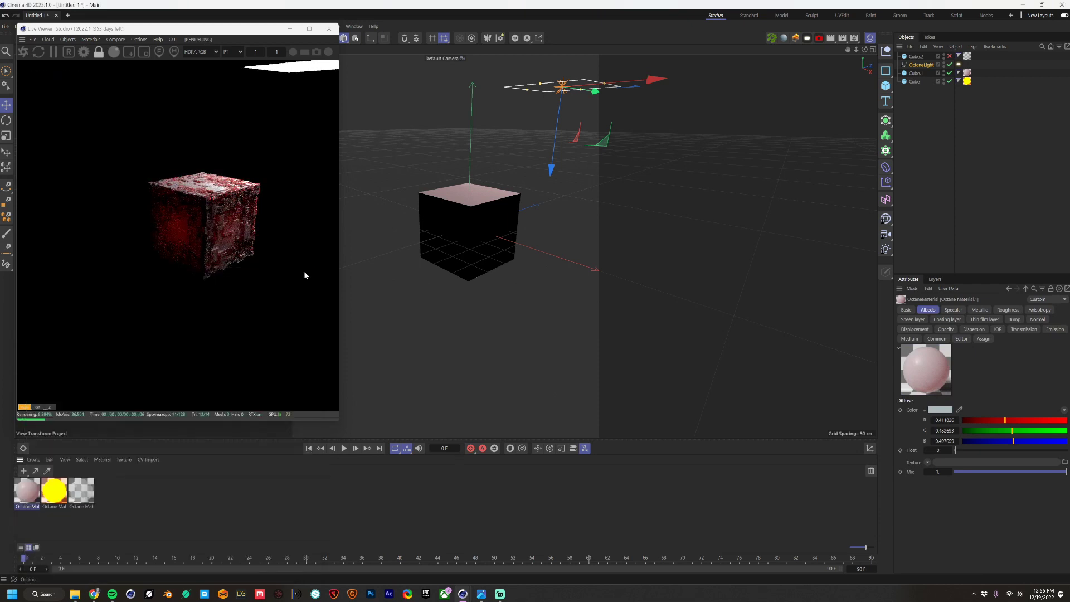
# - Add an Octane Volume around the cube and set its generated size to 1222 cm in all three dimensions
pyautogui.click(480, 236)
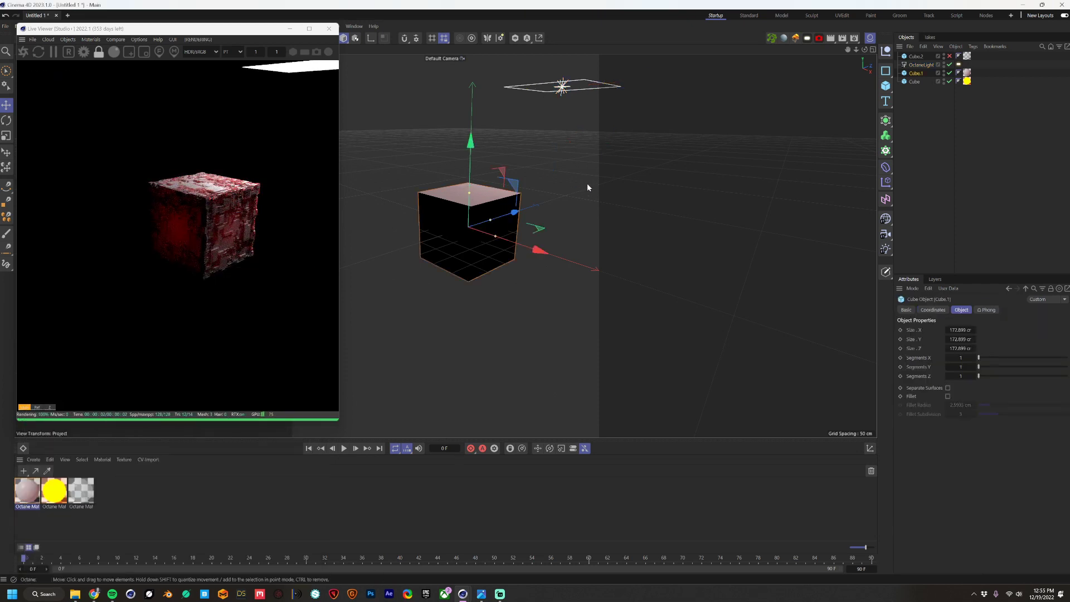
pyautogui.scroll(3, 485, 218)
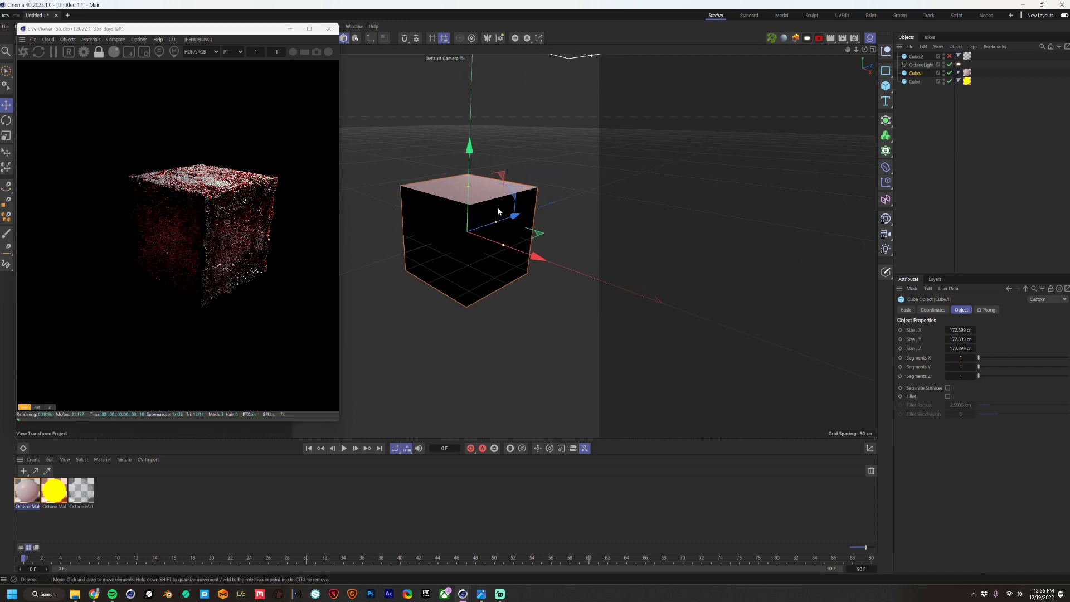
pyautogui.click(795, 38)
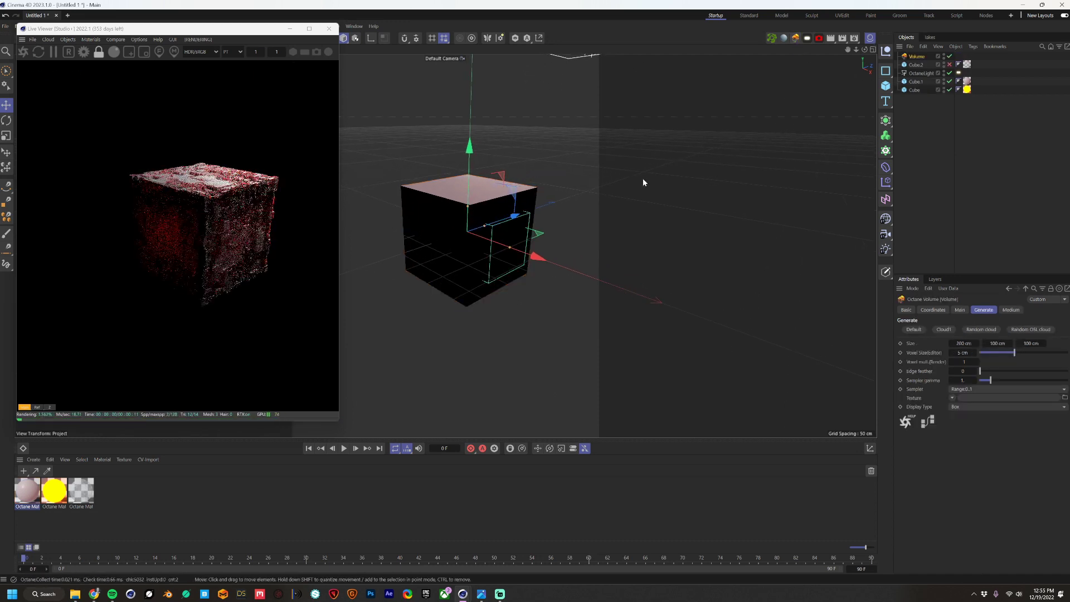
pyautogui.click(962, 344)
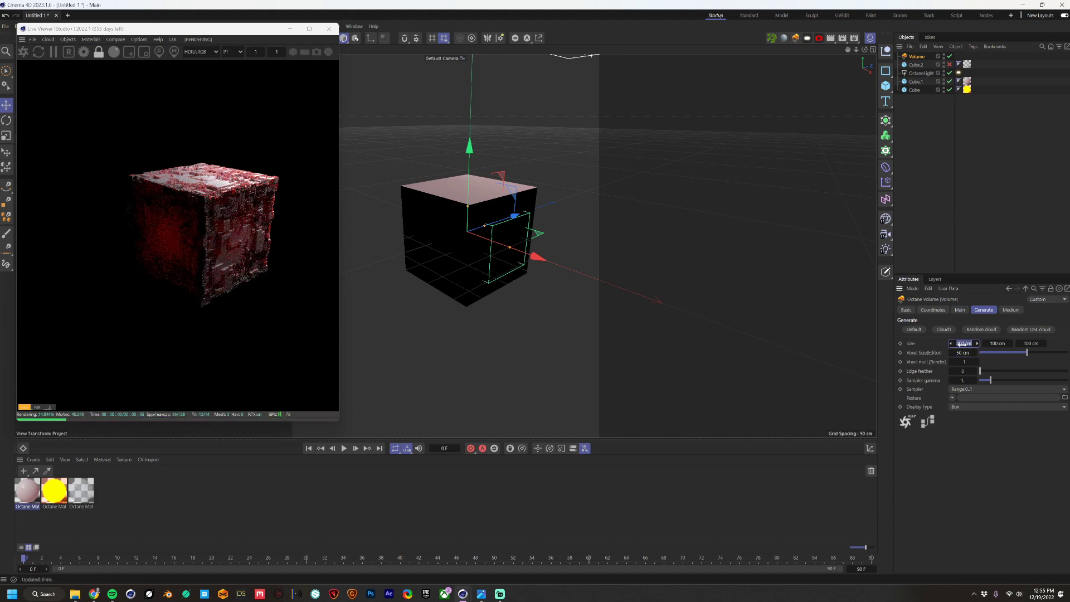
pyautogui.write('1222')
pyautogui.press('Tab')
pyautogui.write('1222')
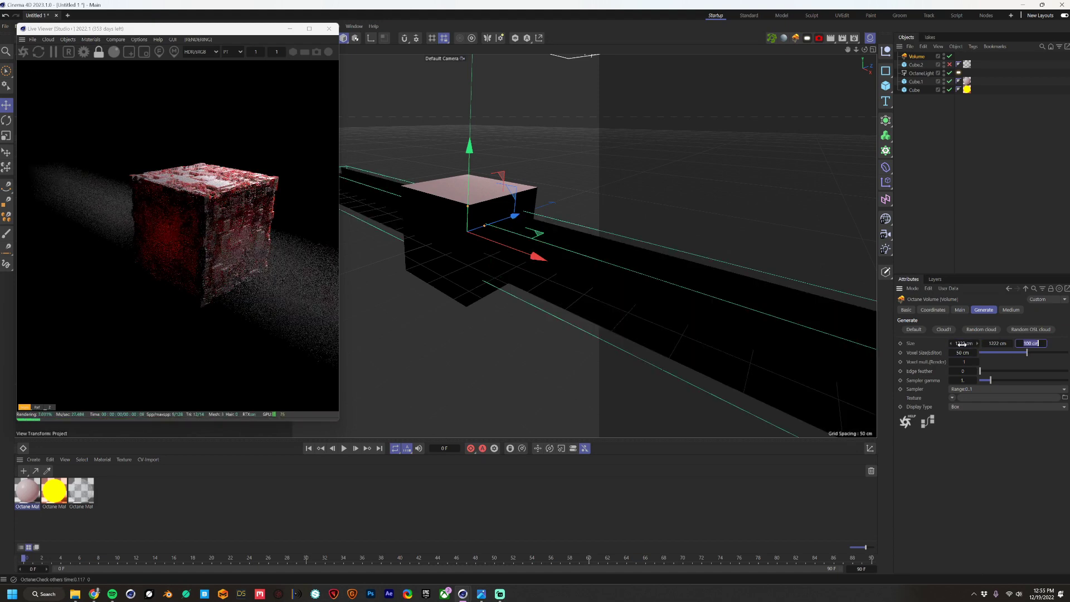
pyautogui.press('Tab')
pyautogui.write('1222')
pyautogui.press('Return')
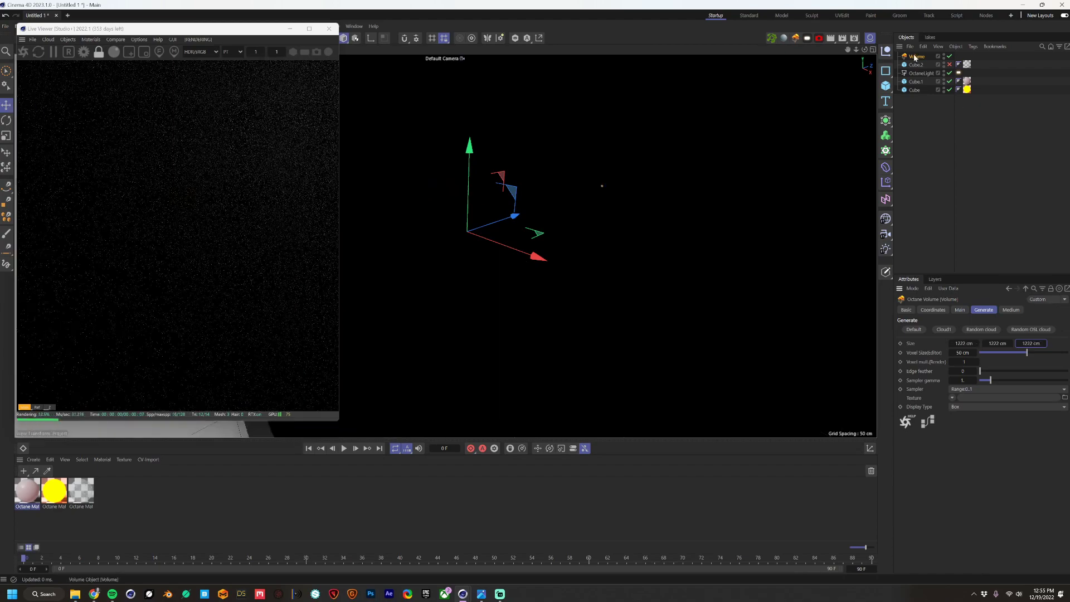
# - Lower the density of the Octane Volume's volume medium to about 0.054
pyautogui.click(1007, 311)
pyautogui.click(1008, 343)
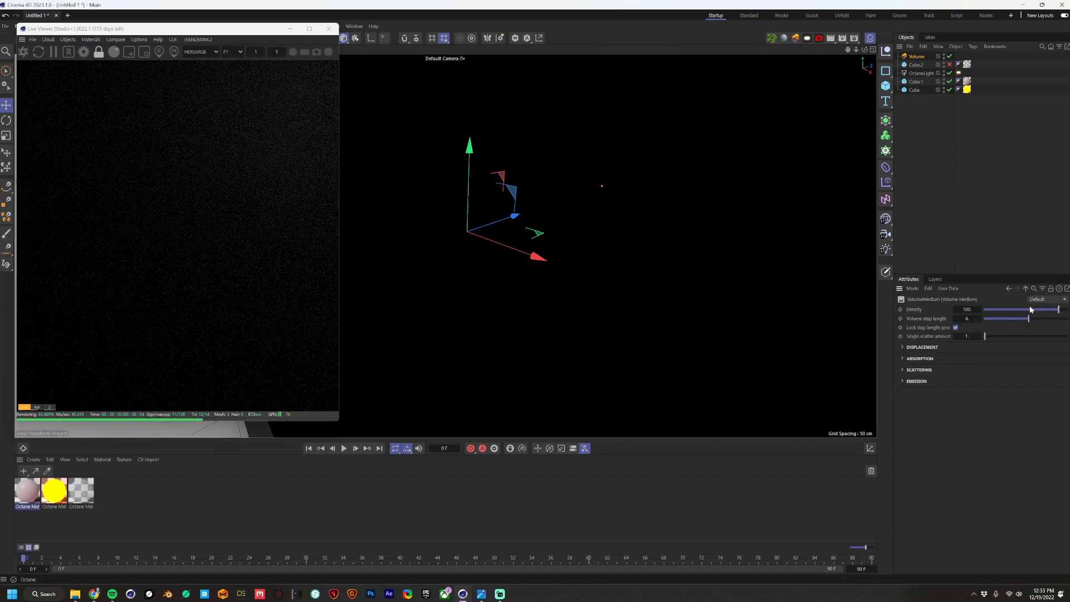
pyautogui.moveTo(1032, 310); pyautogui.dragTo(1025, 310)
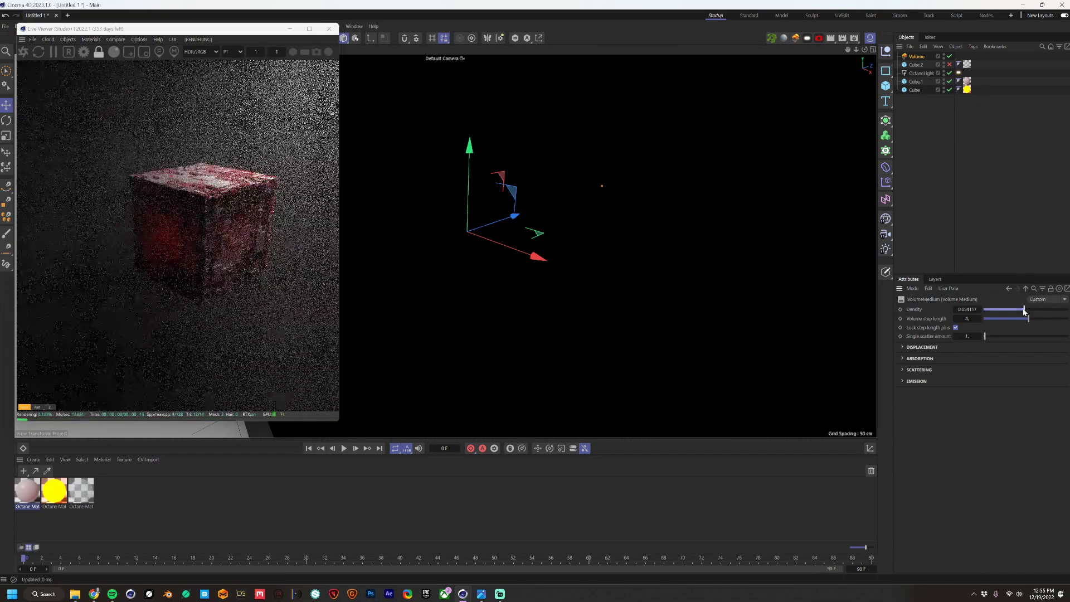
# - Set the absorption colour of the Volume's volume medium to pure white
pyautogui.click(910, 357)
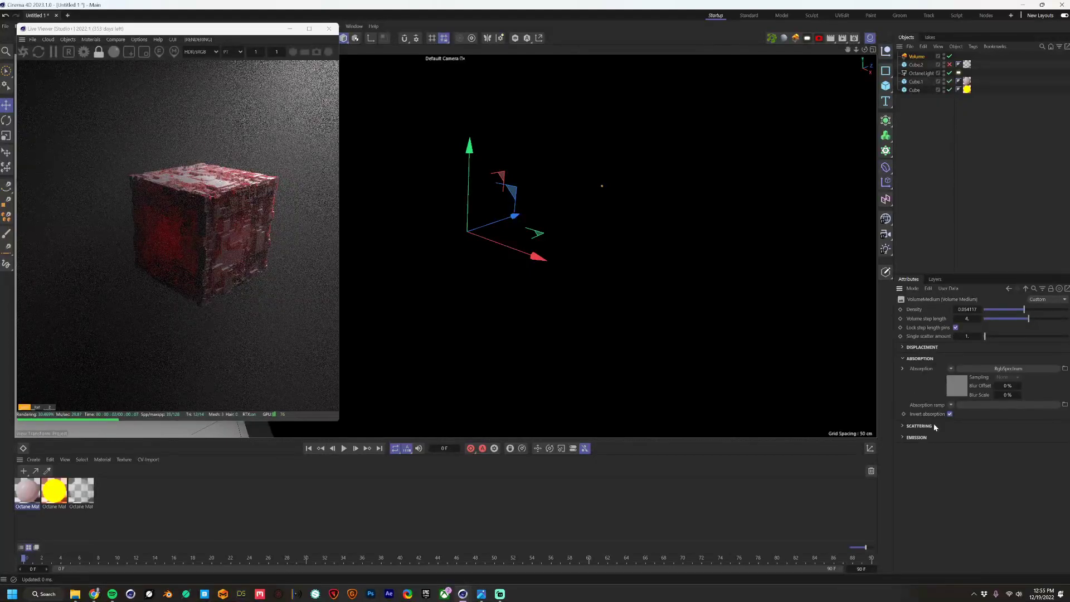
pyautogui.click(998, 369)
pyautogui.click(932, 331)
pyautogui.click(853, 371)
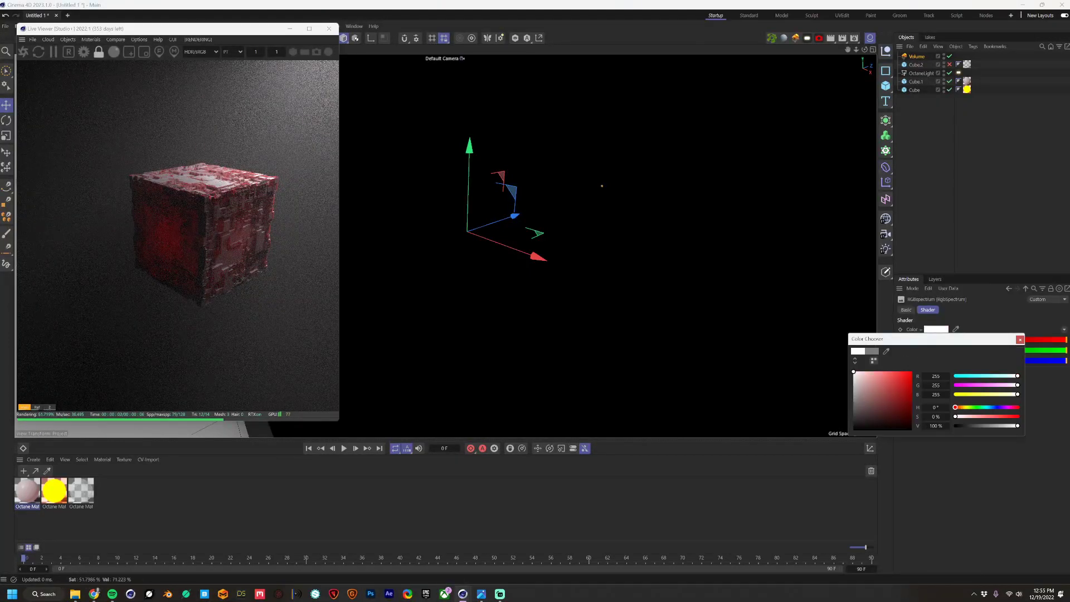
pyautogui.click(1020, 338)
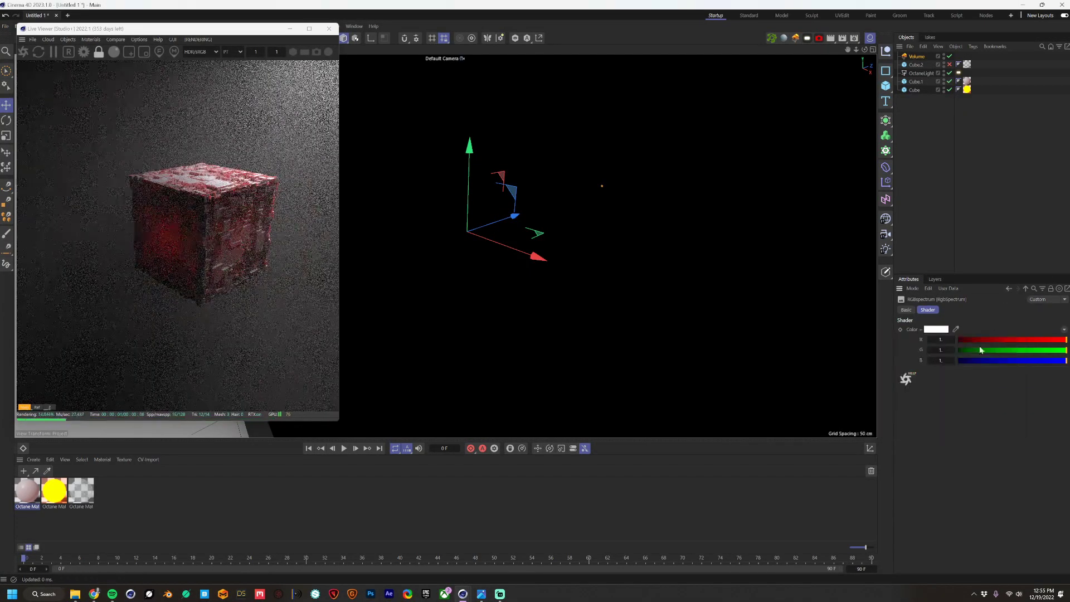
pyautogui.click(1009, 289)
# - Set the scattering colour of the same volume medium to pure white and return to the medium's settings
pyautogui.click(920, 428)
pyautogui.click(956, 436)
pyautogui.click(935, 333)
pyautogui.moveTo(871, 414); pyautogui.dragTo(852, 370)
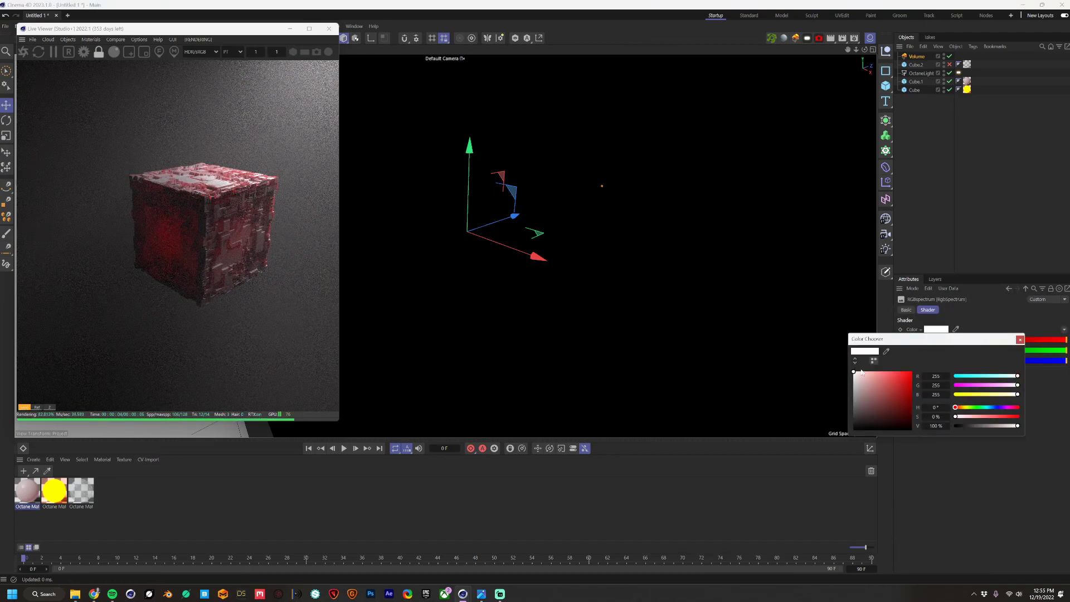
pyautogui.click(1020, 340)
pyautogui.click(1008, 288)
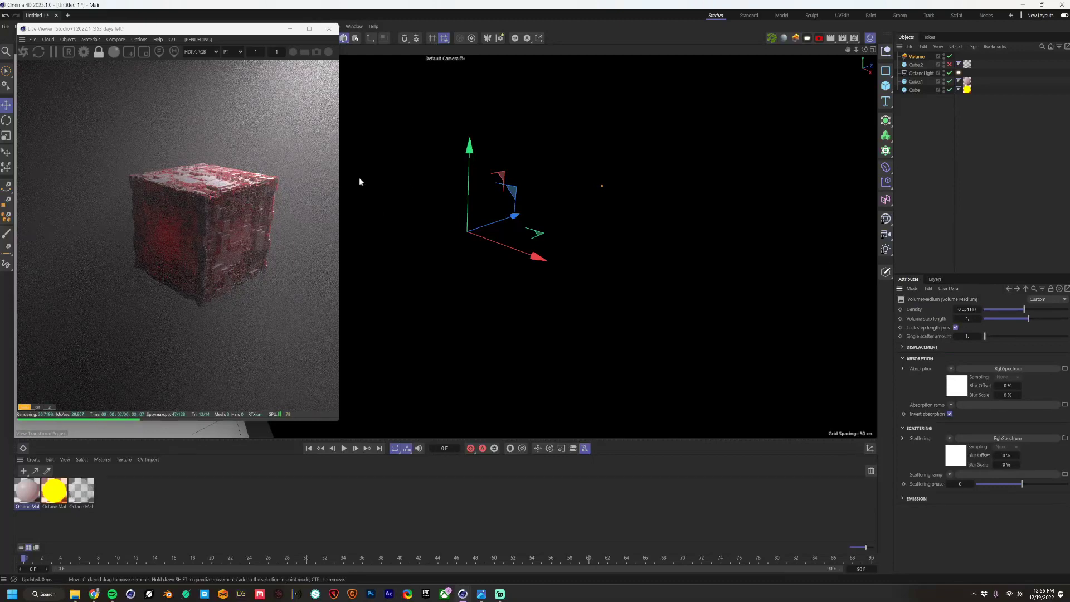
# - Resize the OctaneLight's rectangular area to 20 cm by 20 cm
pyautogui.click(922, 74)
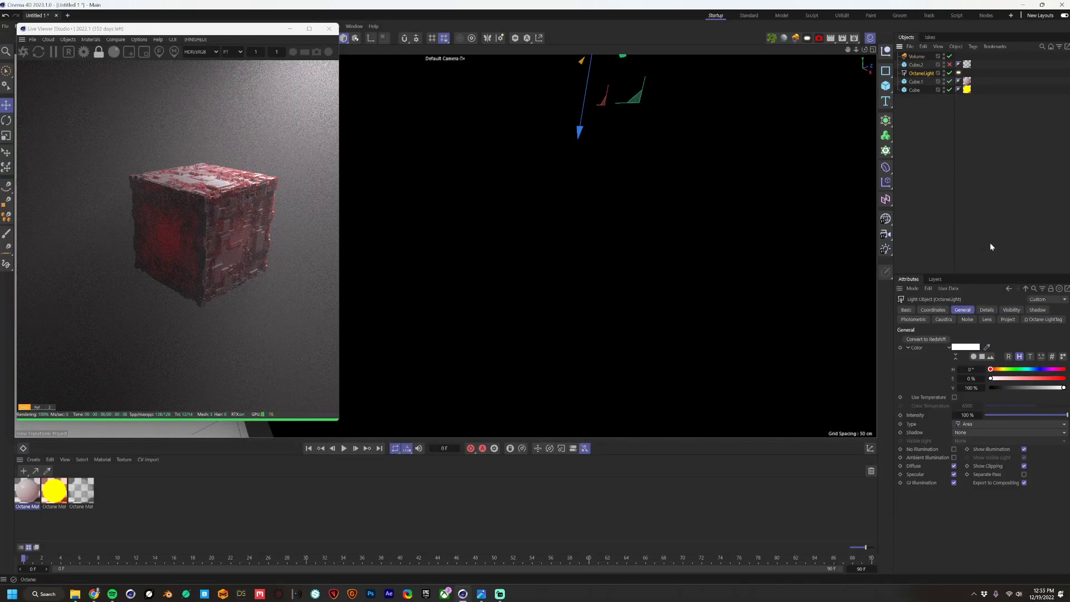
pyautogui.click(986, 310)
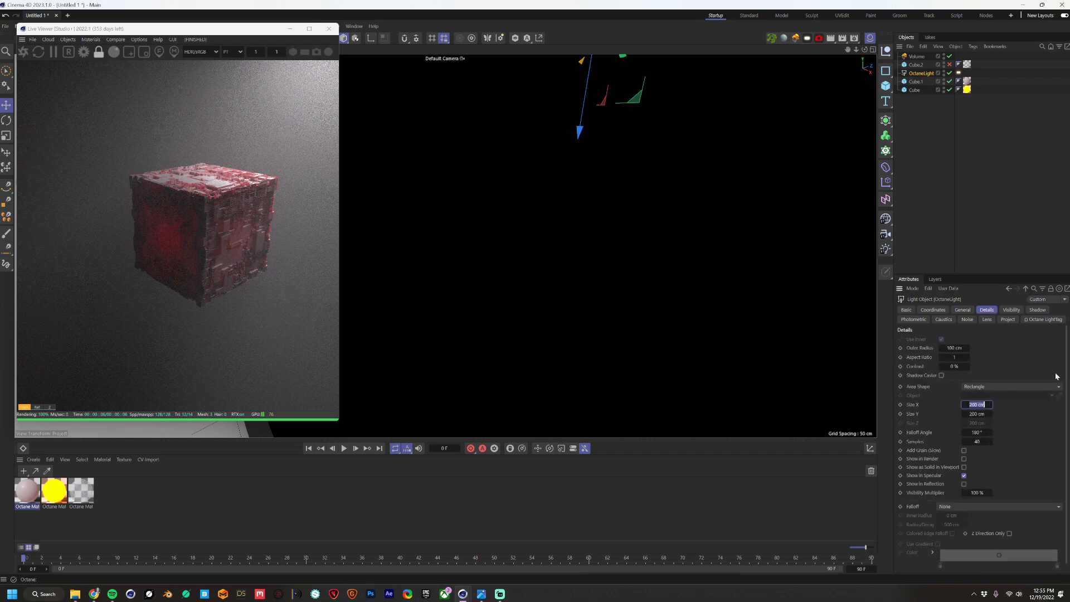
pyautogui.write('20')
pyautogui.press('Tab')
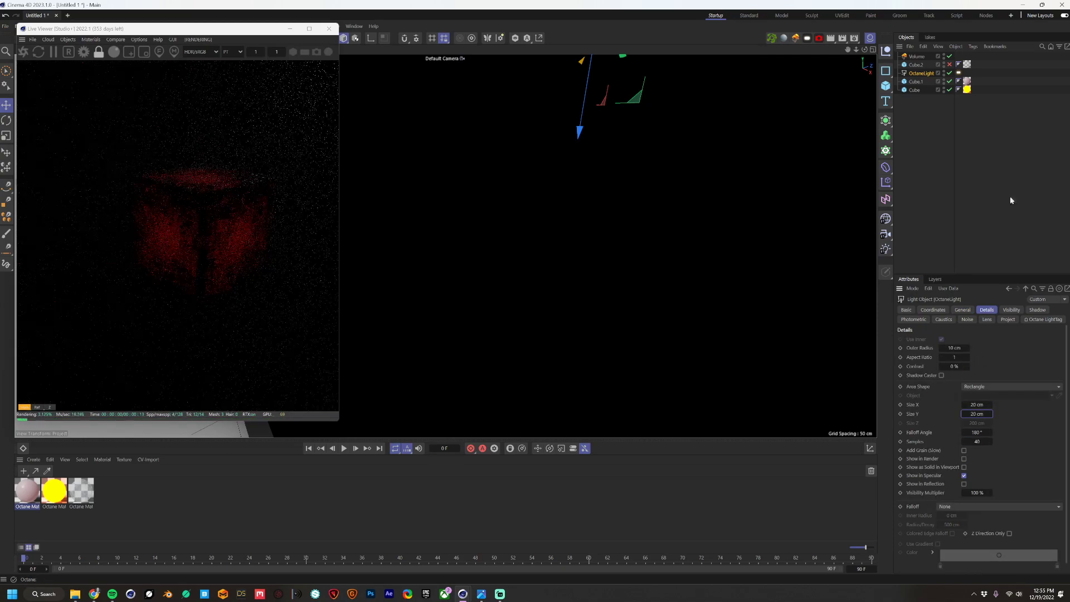
# - Disable surface brightness in the OctaneLight's light tag and set its power to about 41.3
pyautogui.click(959, 74)
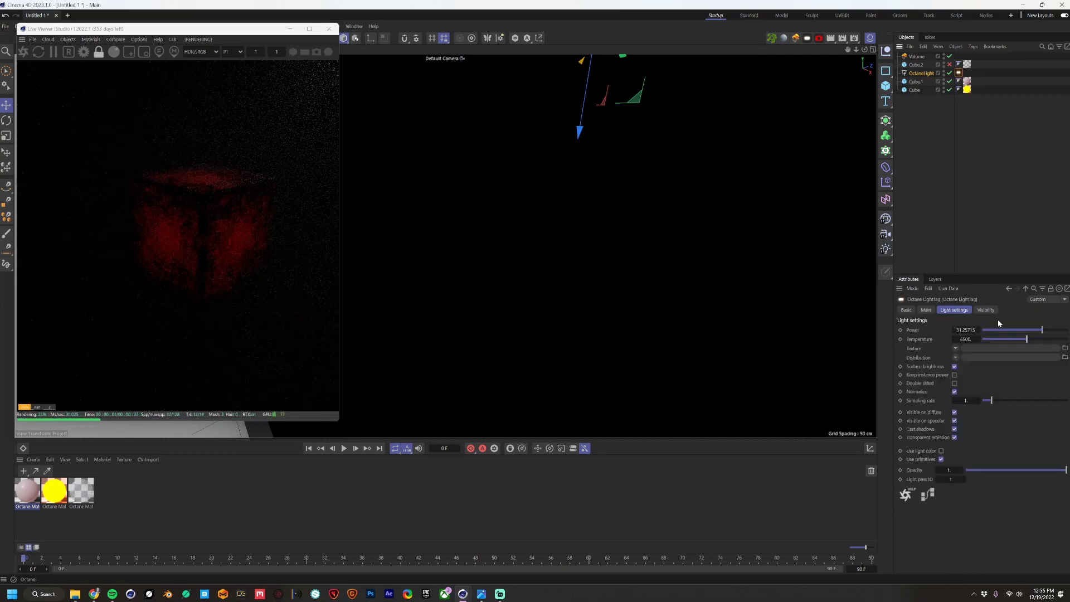
pyautogui.click(968, 330)
pyautogui.write('300')
pyautogui.press('Return')
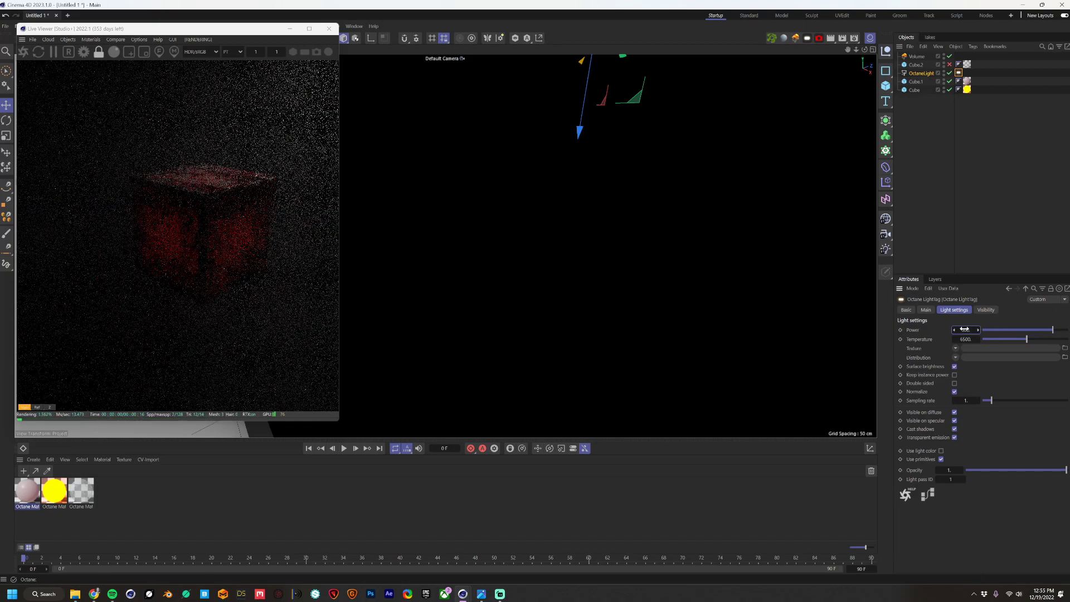
pyautogui.click(954, 367)
pyautogui.moveTo(1044, 330); pyautogui.dragTo(1043, 330)
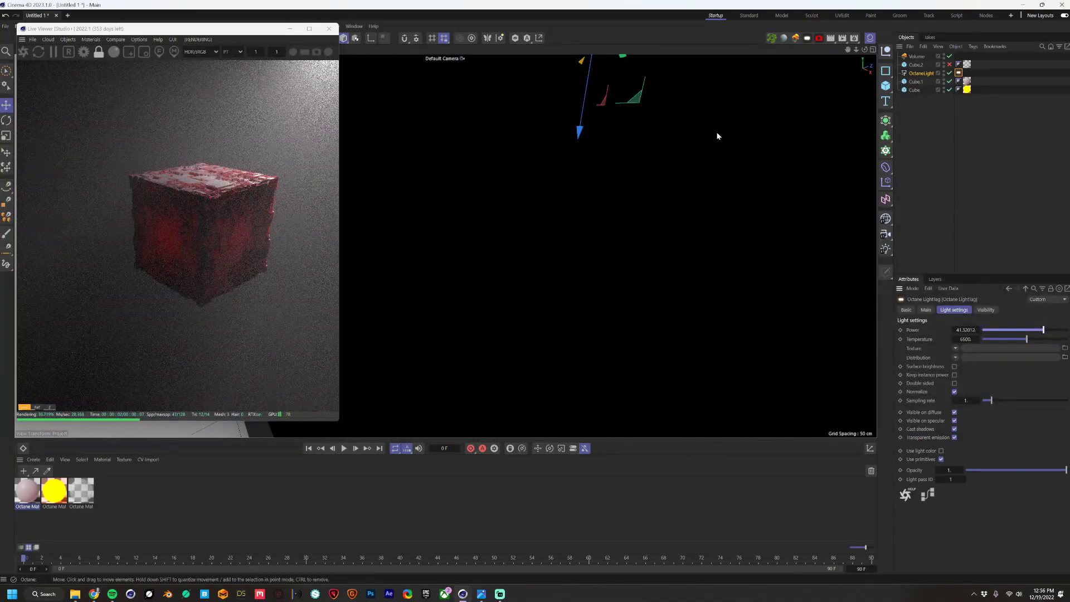
# - Hide the Volume in the viewport and reframe the view slightly closer on the cube
pyautogui.click(943, 55)
pyautogui.click(944, 55)
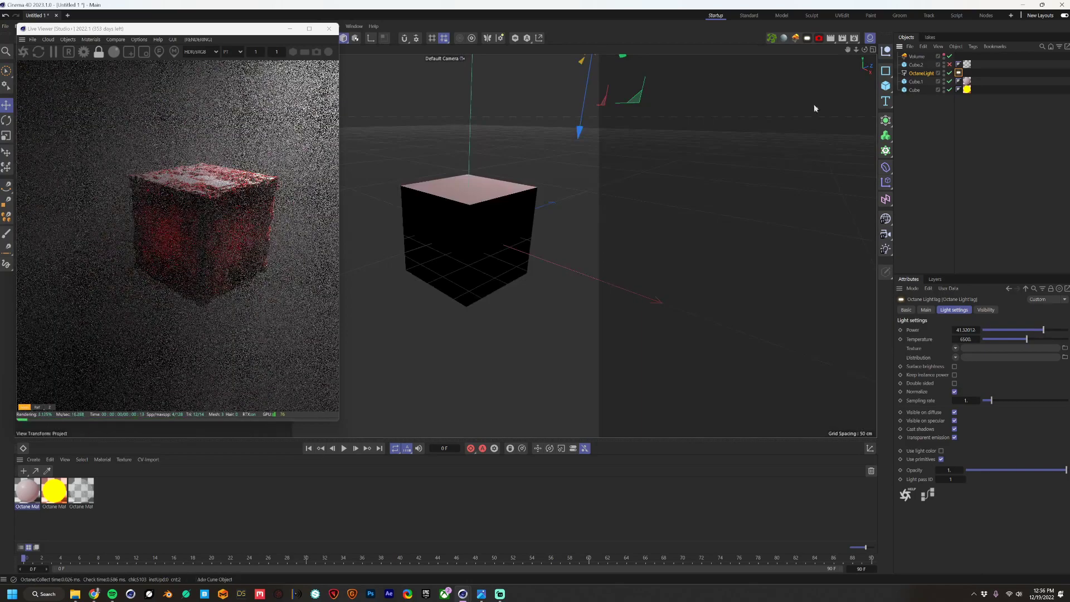
pyautogui.keyDown('alt'); pyautogui.moveTo(477, 200); pyautogui.dragTo(503, 196, button='right'); pyautogui.keyUp('alt')
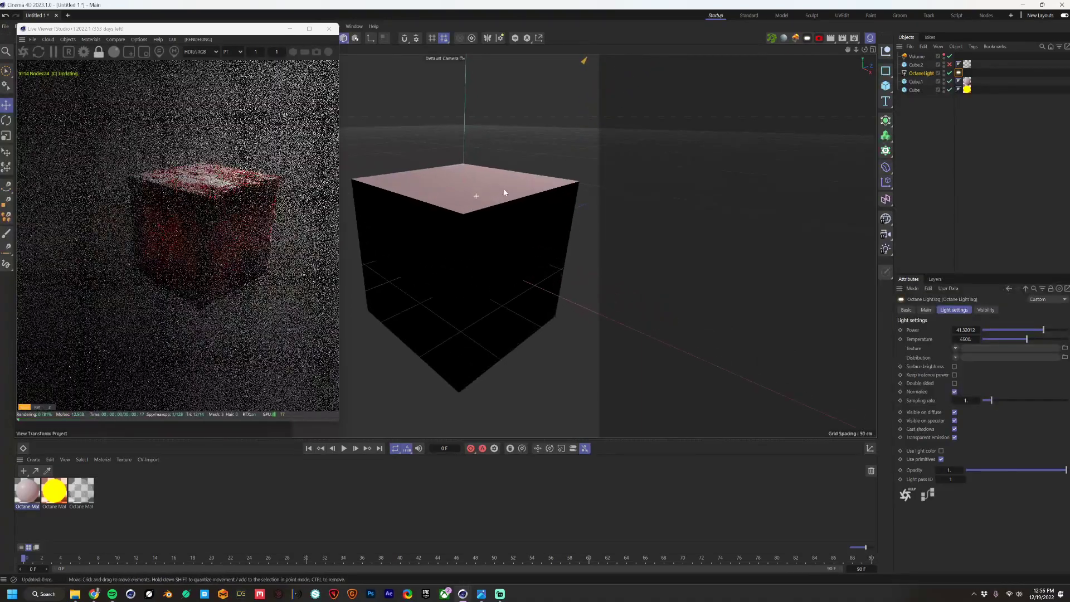
pyautogui.keyDown('alt'); pyautogui.moveTo(503, 195); pyautogui.dragTo(540, 191, button='middle'); pyautogui.keyUp('alt')
pyautogui.keyDown('alt'); pyautogui.moveTo(540, 192); pyautogui.dragTo(542, 191); pyautogui.keyUp('alt')
pyautogui.keyDown('alt'); pyautogui.moveTo(543, 188); pyautogui.dragTo(541, 198, button='middle'); pyautogui.keyUp('alt')
pyautogui.keyDown('alt'); pyautogui.moveTo(530, 222); pyautogui.dragTo(508, 225, button='right'); pyautogui.keyUp('alt')
pyautogui.keyDown('alt'); pyautogui.moveTo(508, 226); pyautogui.dragTo(506, 216, button='middle'); pyautogui.keyUp('alt')
pyautogui.keyDown('alt'); pyautogui.moveTo(505, 211); pyautogui.dragTo(505, 224); pyautogui.keyUp('alt')
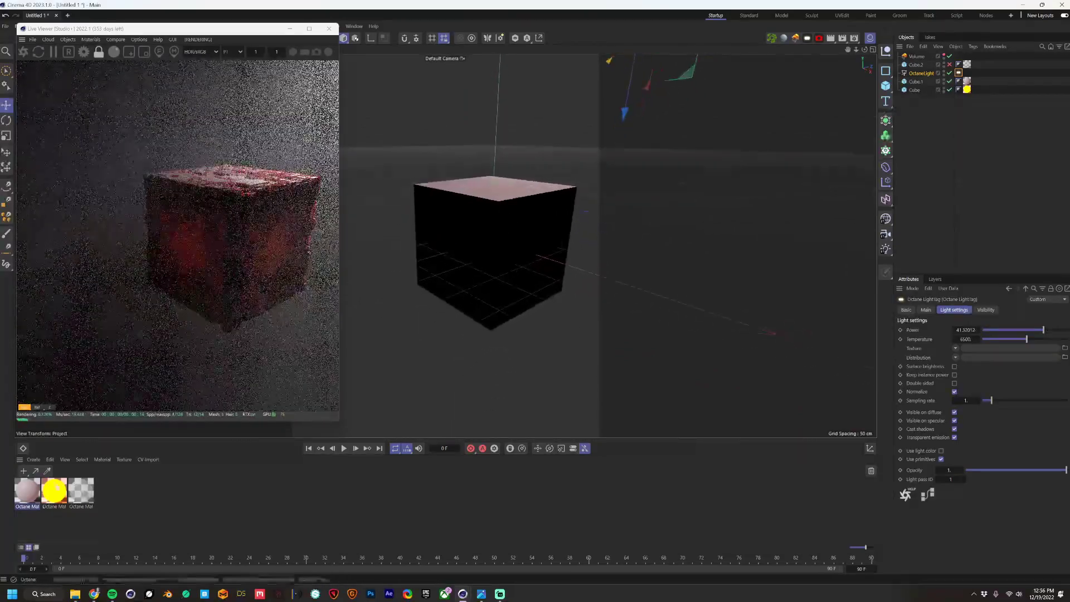
# - Set the transmission colour of Octane Material.1 to white and check the reference image
pyautogui.doubleClick(27, 491)
pyautogui.moveTo(214, 289); pyautogui.dragTo(677, 141)
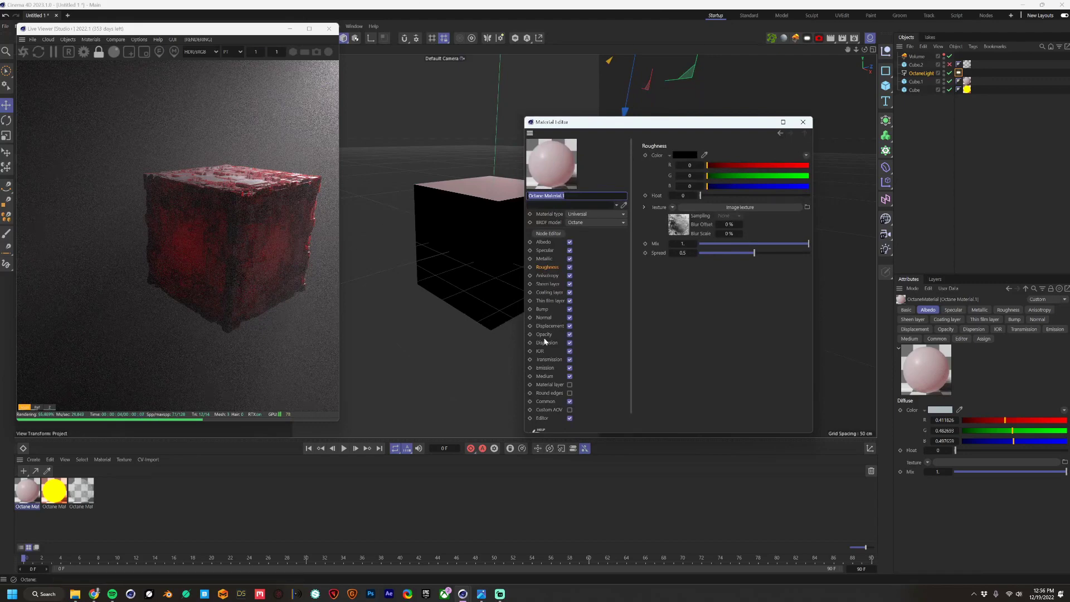
pyautogui.click(552, 360)
pyautogui.click(706, 163)
pyautogui.click(623, 206)
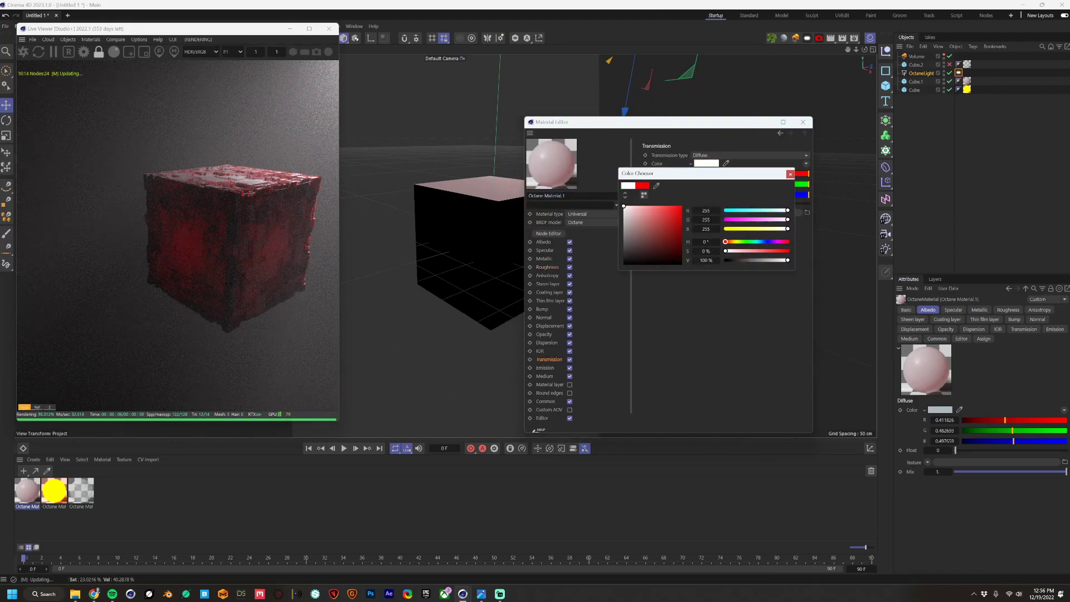
pyautogui.hotkey('alt', 'Tab')
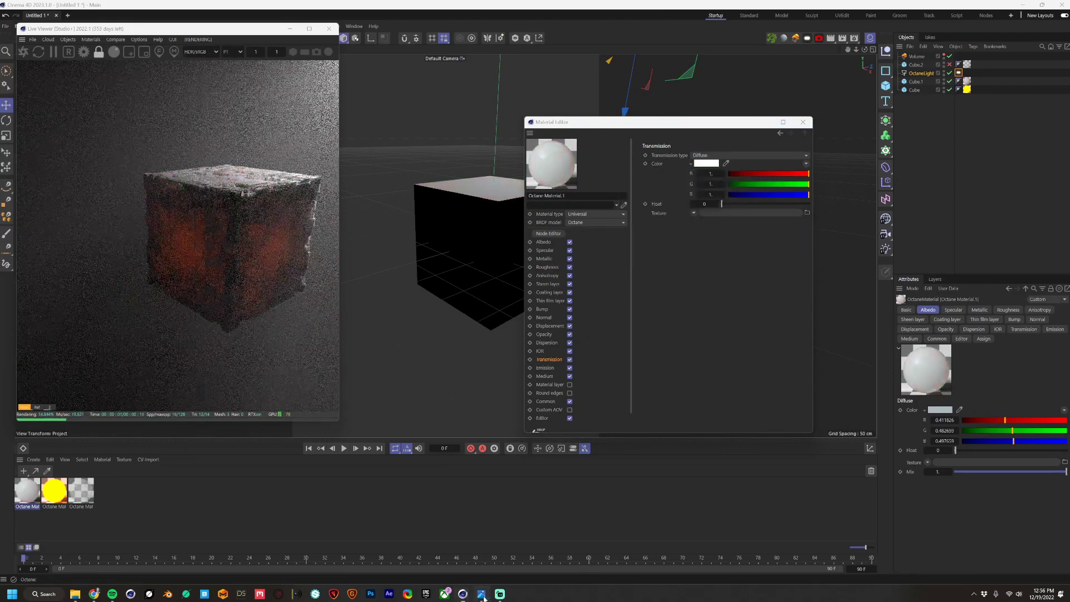
pyautogui.click(506, 3)
# - Set Octane Material.1's displacement height to about 8.5 cm and scale its displacement texture to about 0.5 with a UV transform
pyautogui.click(557, 327)
pyautogui.click(682, 174)
pyautogui.moveTo(736, 211); pyautogui.dragTo(722, 212)
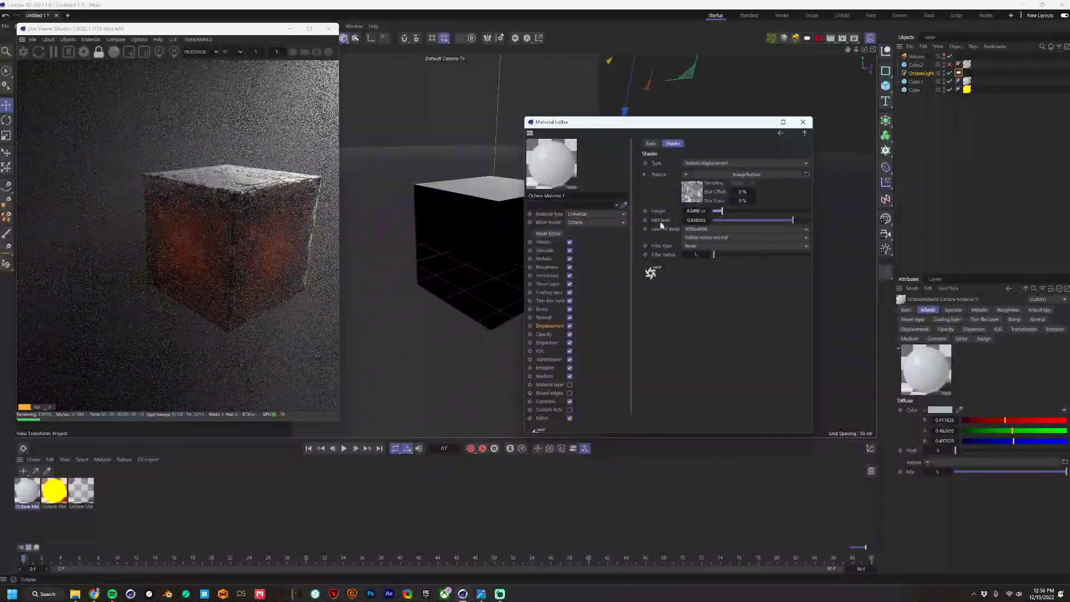
pyautogui.click(685, 197)
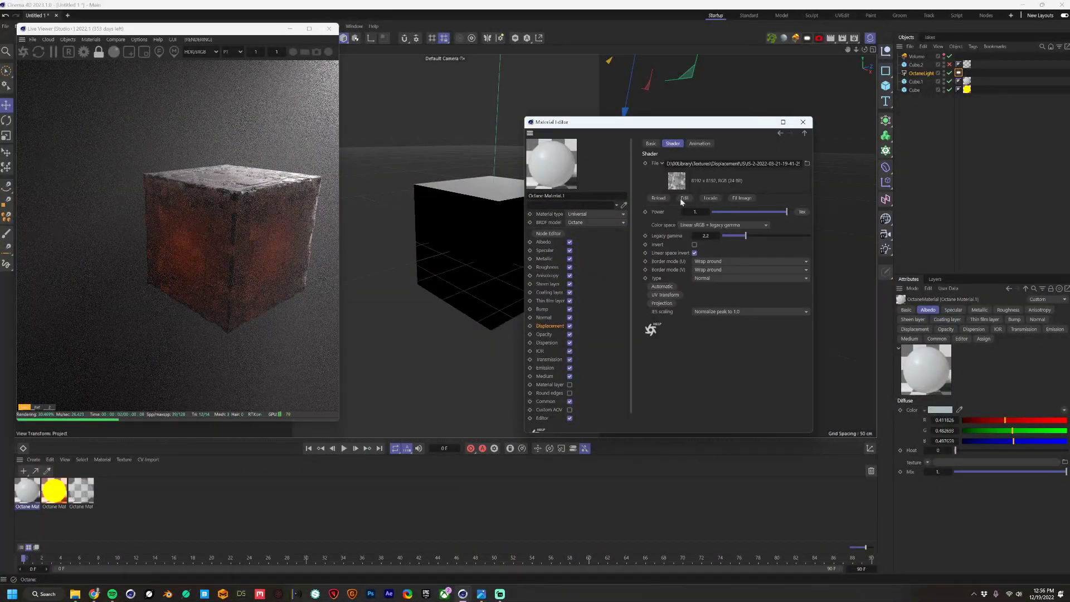
pyautogui.click(662, 295)
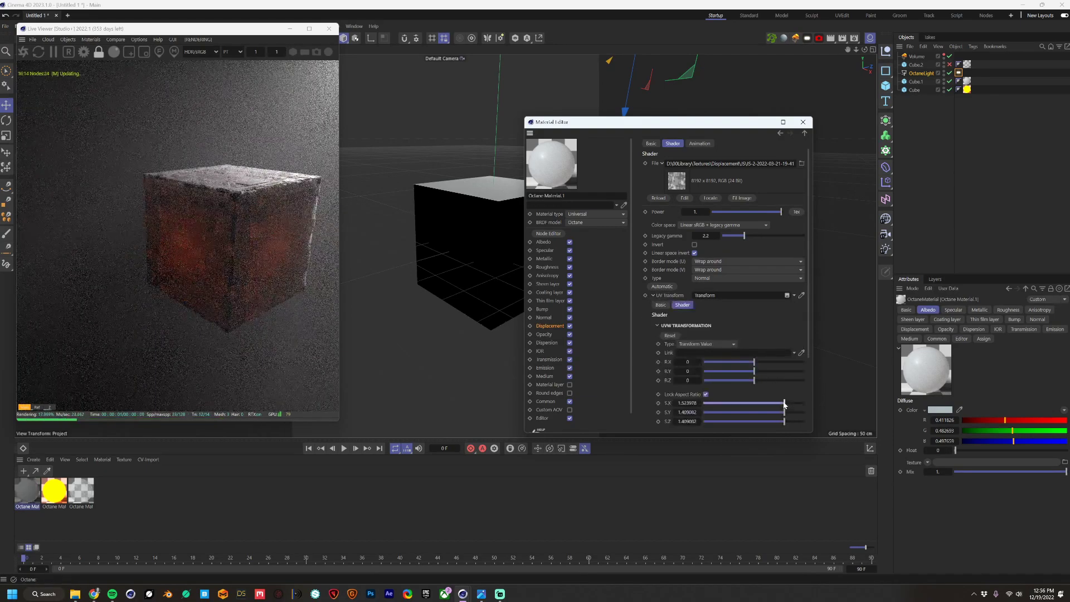
pyautogui.moveTo(784, 405); pyautogui.dragTo(787, 405)
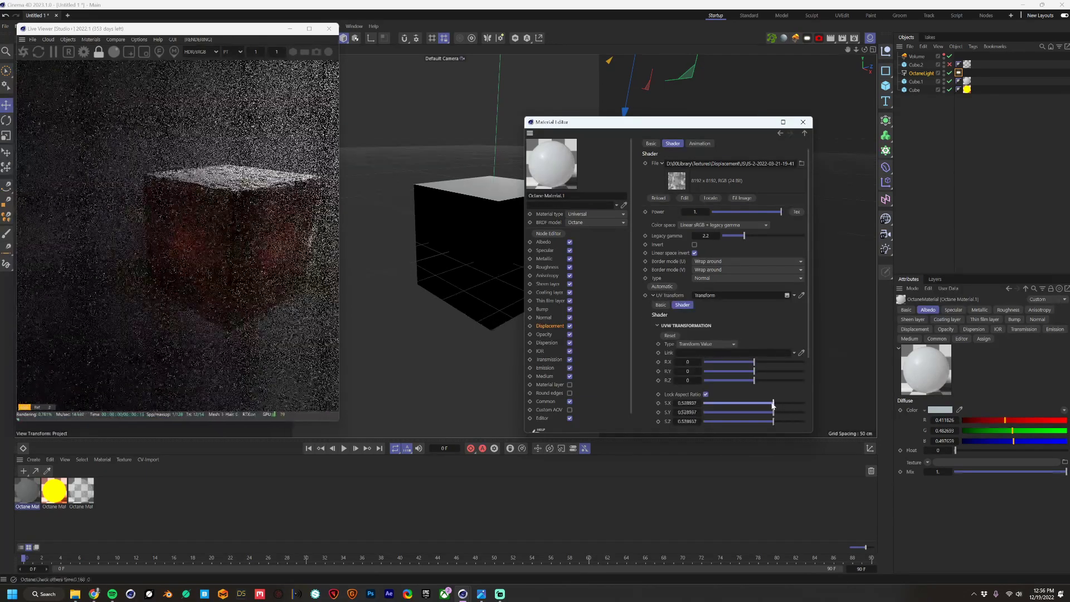
# - Raise the displacement height to about 27.4 cm and reframe the view closer on the displaced cube
pyautogui.click(780, 134)
pyautogui.moveTo(731, 216); pyautogui.dragTo(742, 218)
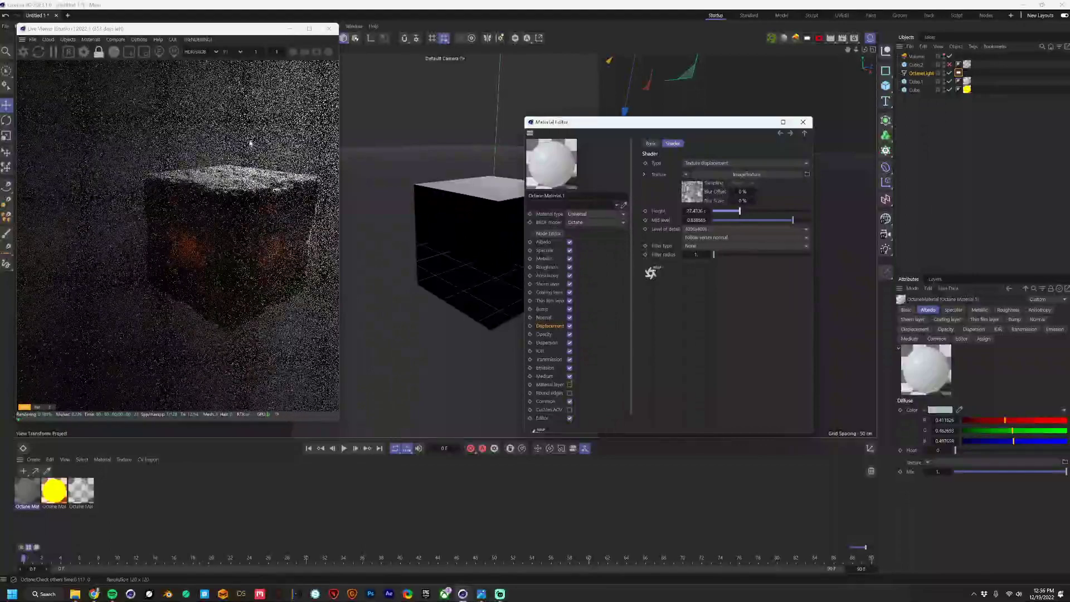
pyautogui.scroll(4, 476, 192)
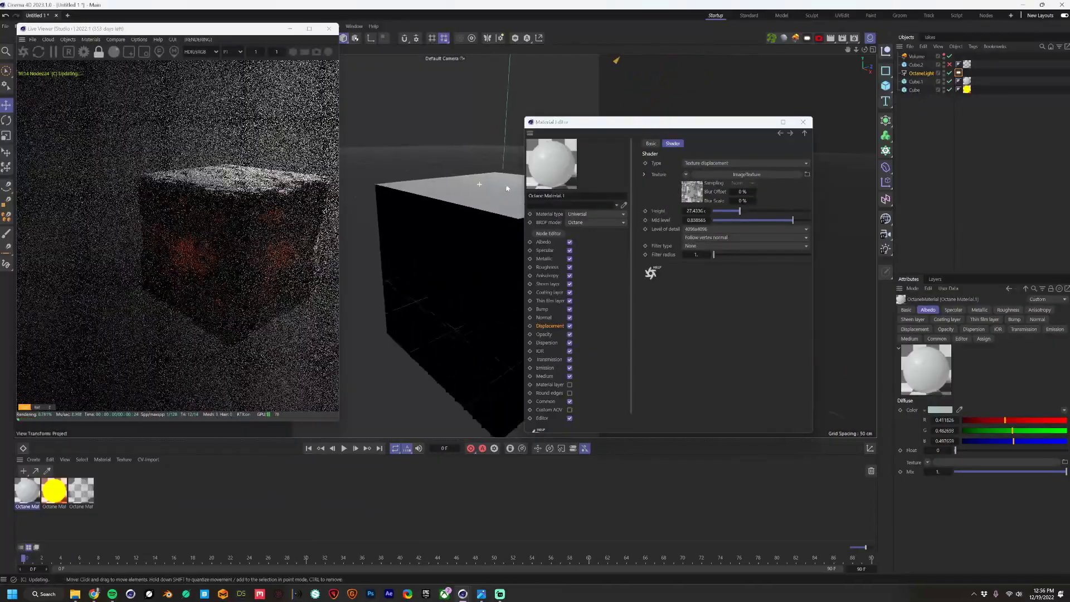
pyautogui.scroll(-5, 505, 188)
pyautogui.keyDown('alt'); pyautogui.moveTo(451, 188); pyautogui.dragTo(455, 179); pyautogui.keyUp('alt')
pyautogui.keyDown('alt'); pyautogui.moveTo(456, 180); pyautogui.dragTo(466, 189, button='middle'); pyautogui.keyUp('alt')
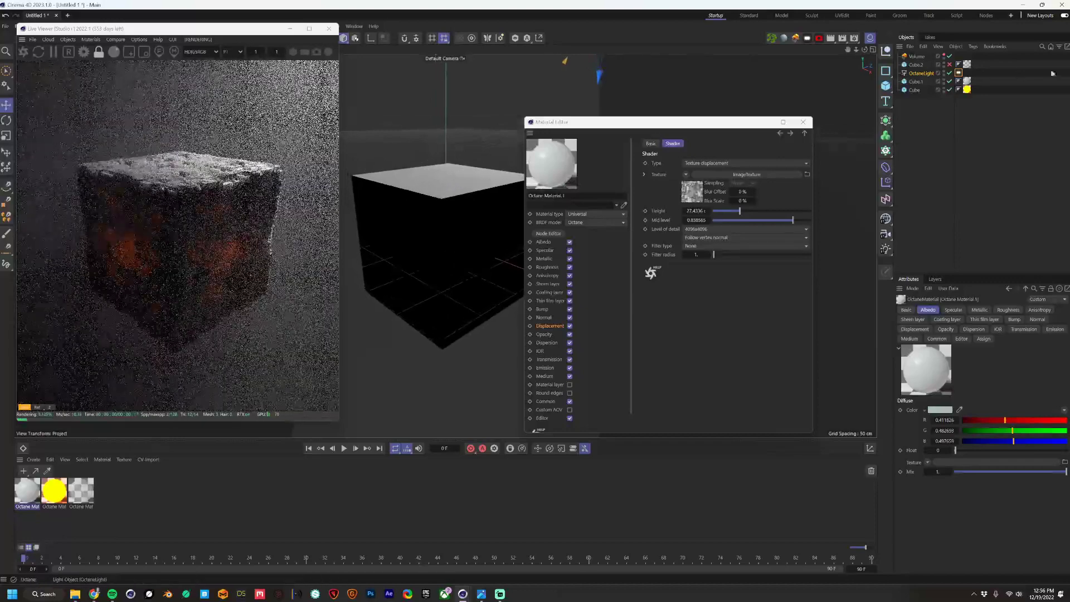
# - Set the Volume's medium density to 0.01 and lower Octane Material.1's displacement height to about 13.7 cm
pyautogui.click(917, 57)
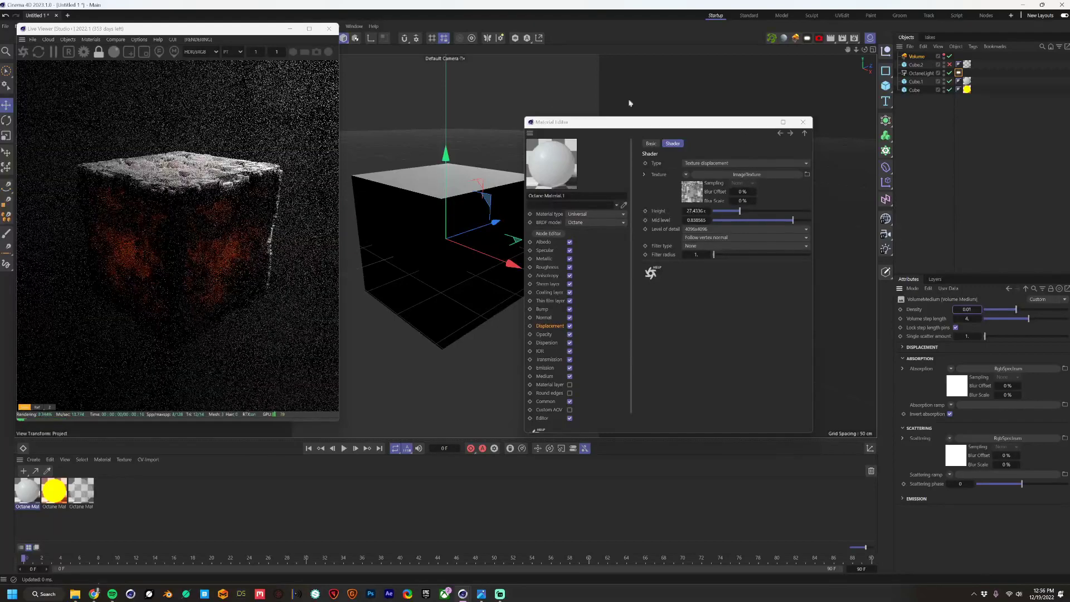
pyautogui.moveTo(736, 215); pyautogui.dragTo(726, 211)
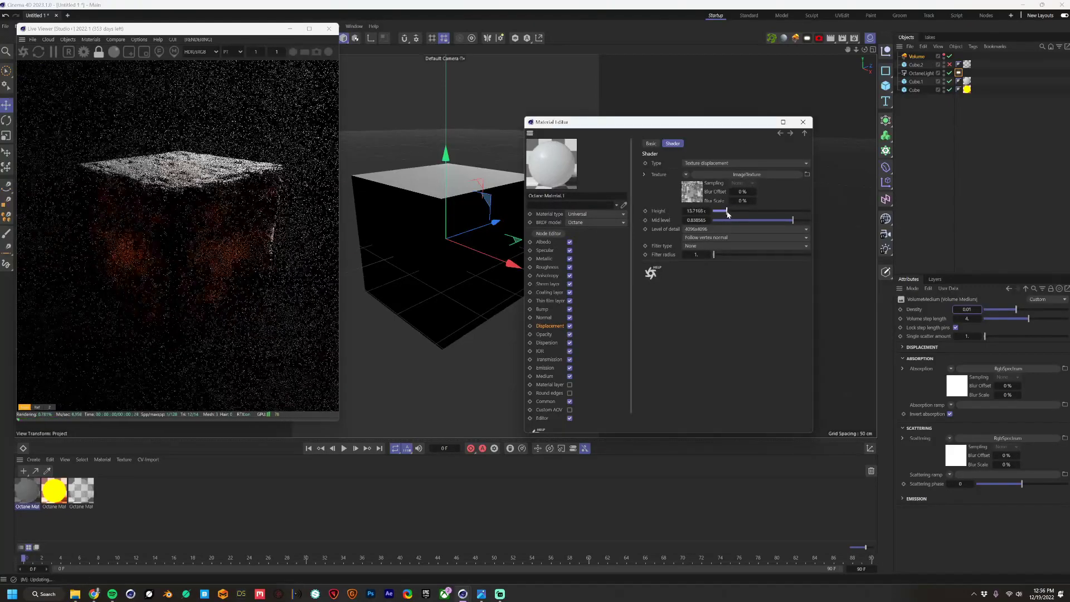
pyautogui.click(193, 196)
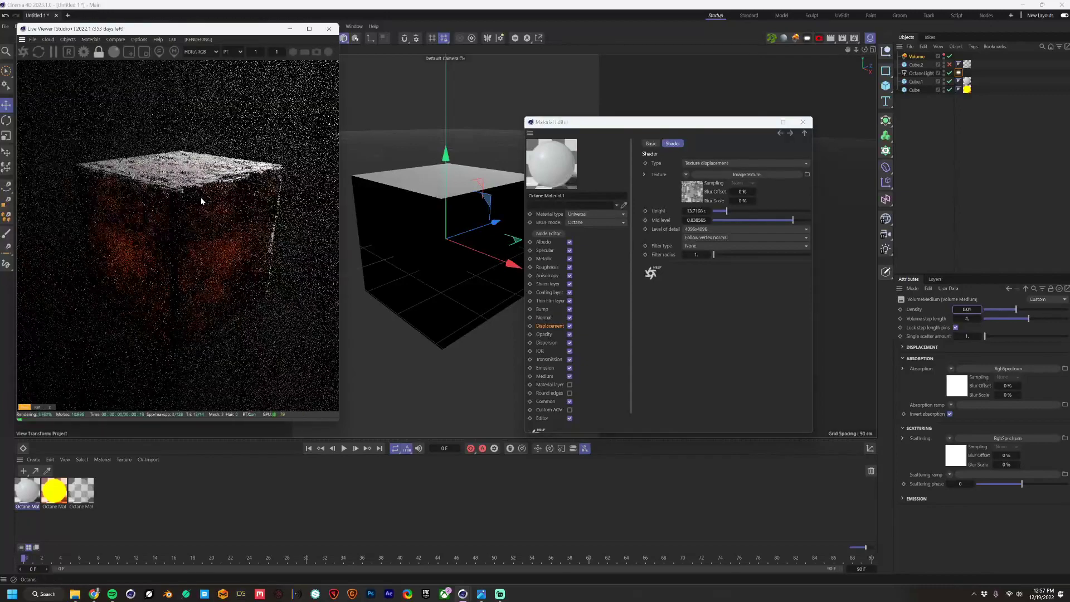
pyautogui.keyDown('alt'); pyautogui.moveTo(451, 226); pyautogui.dragTo(456, 230); pyautogui.keyUp('alt')
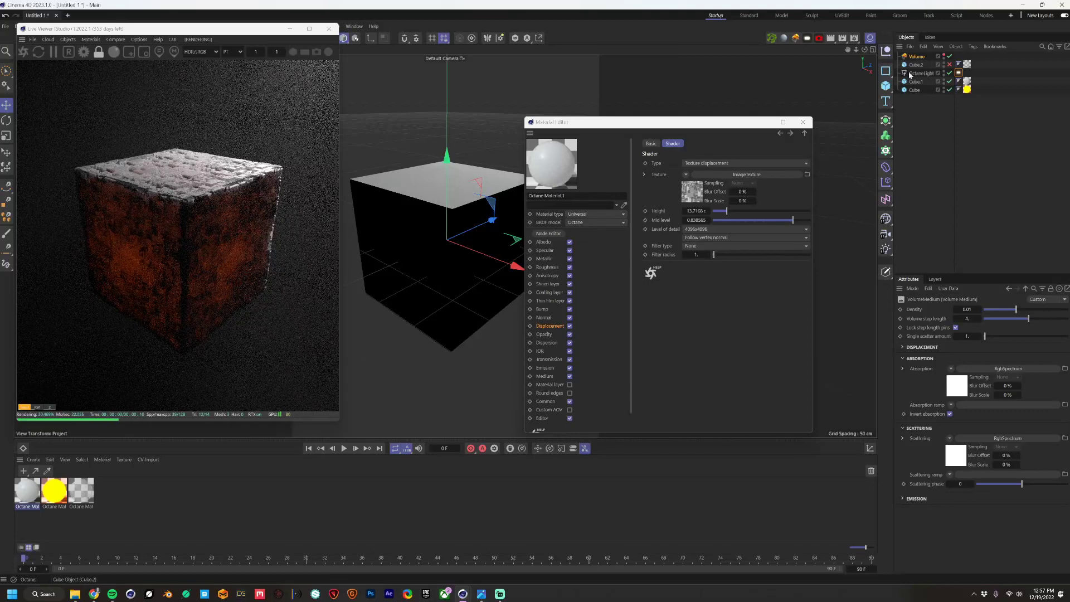
# - Add an Octane camera from the current view and look through it
pyautogui.click(818, 38)
pyautogui.click(950, 56)
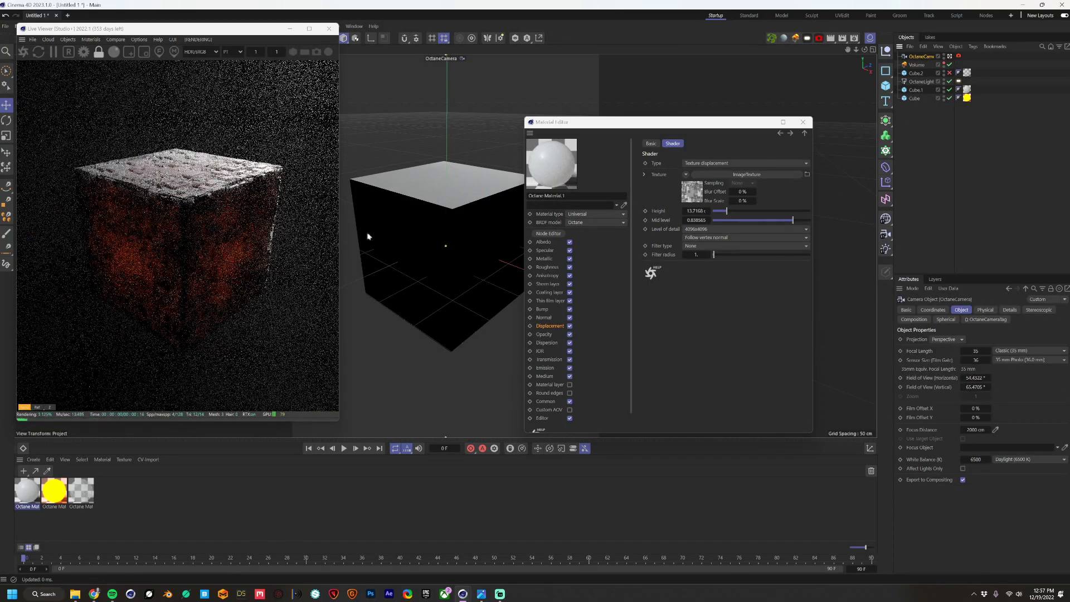
# - Open the emission settings of the yellow Octane Material
pyautogui.click(64, 491)
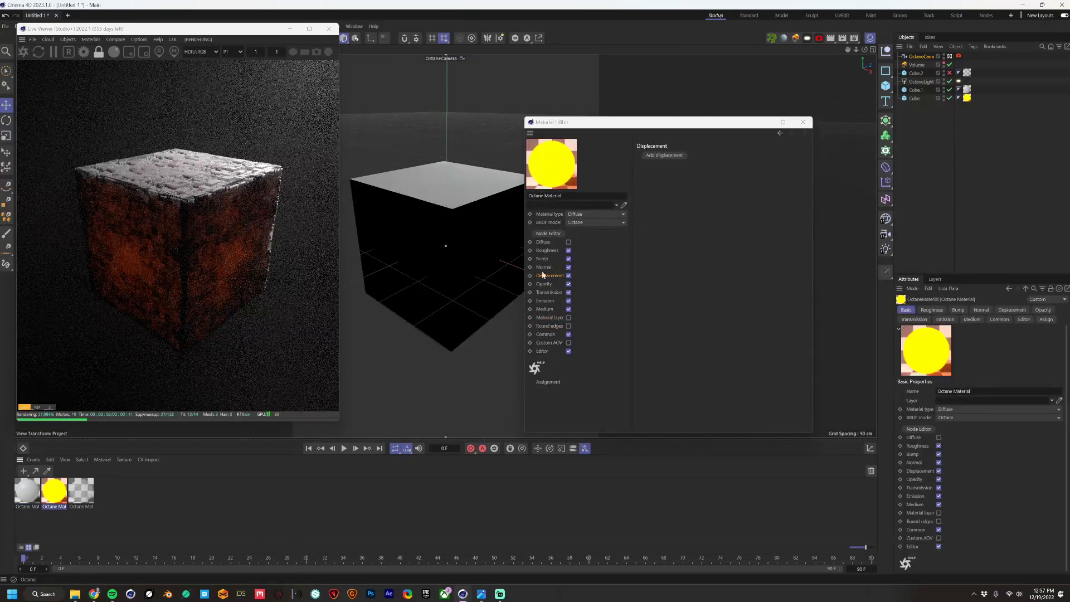
pyautogui.click(545, 301)
pyautogui.click(678, 192)
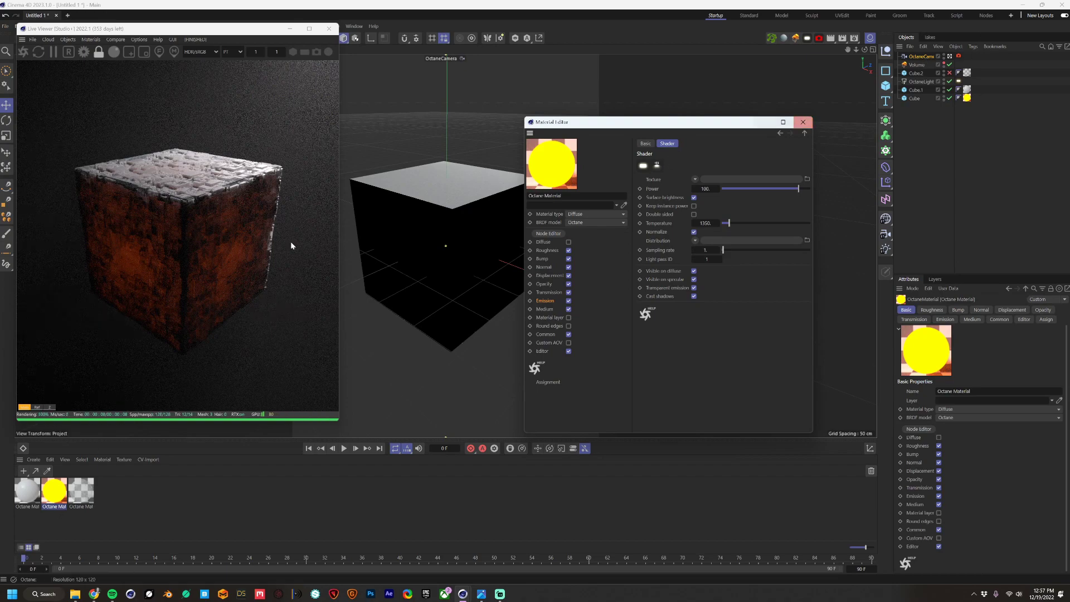
# - Scale up the inner glowing Cube uniformly
pyautogui.click(915, 98)
pyautogui.press('t')
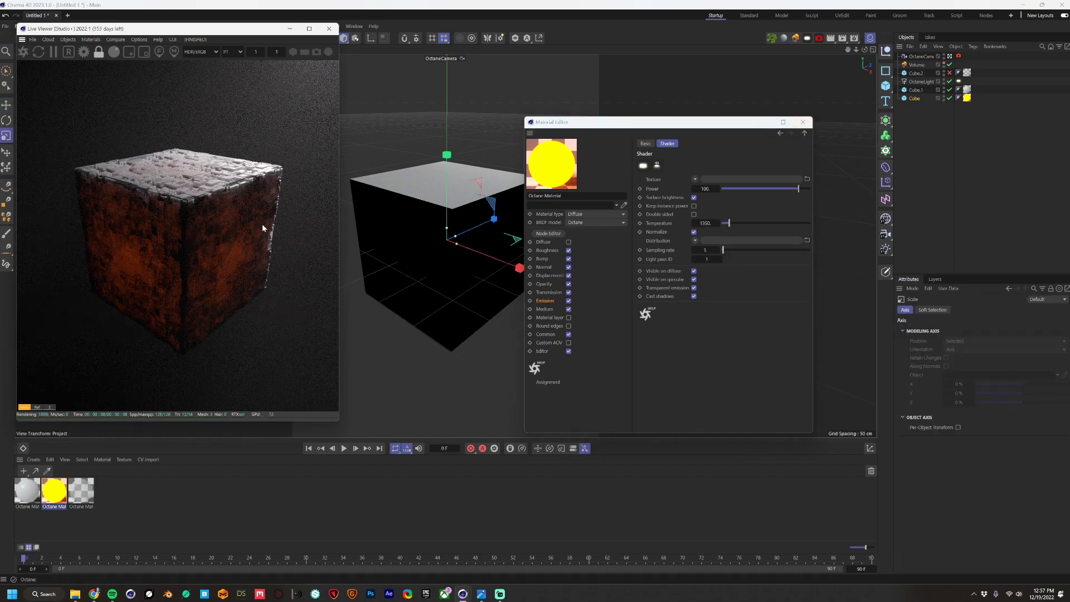
pyautogui.moveTo(447, 157); pyautogui.dragTo(446, 113)
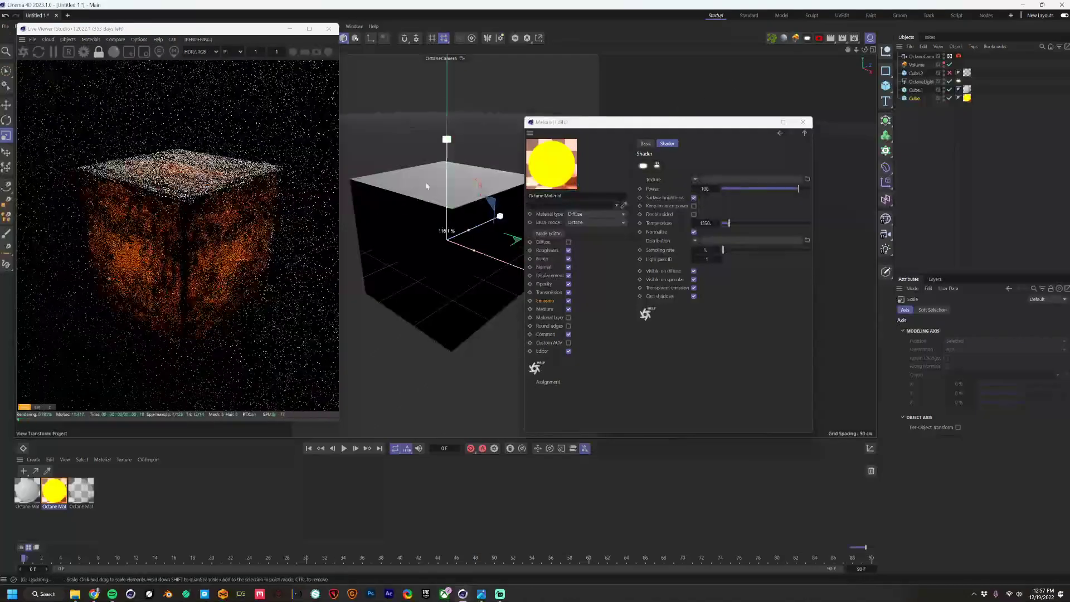
# - Disable the Volume, then enable the Octane camera's Camera Imager and set Saturate to white to 1
pyautogui.click(950, 65)
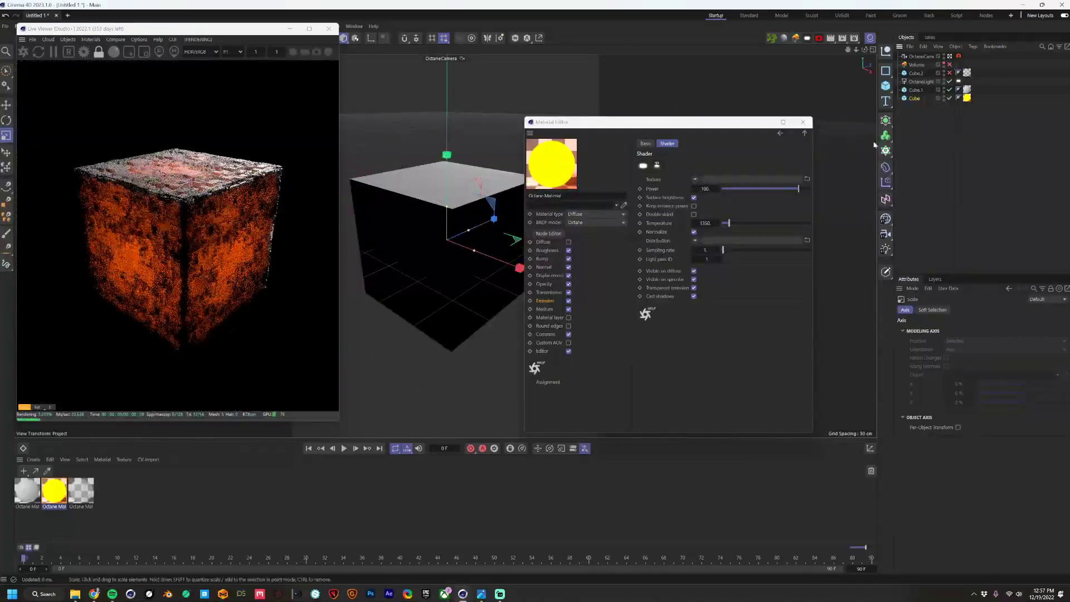
pyautogui.click(959, 56)
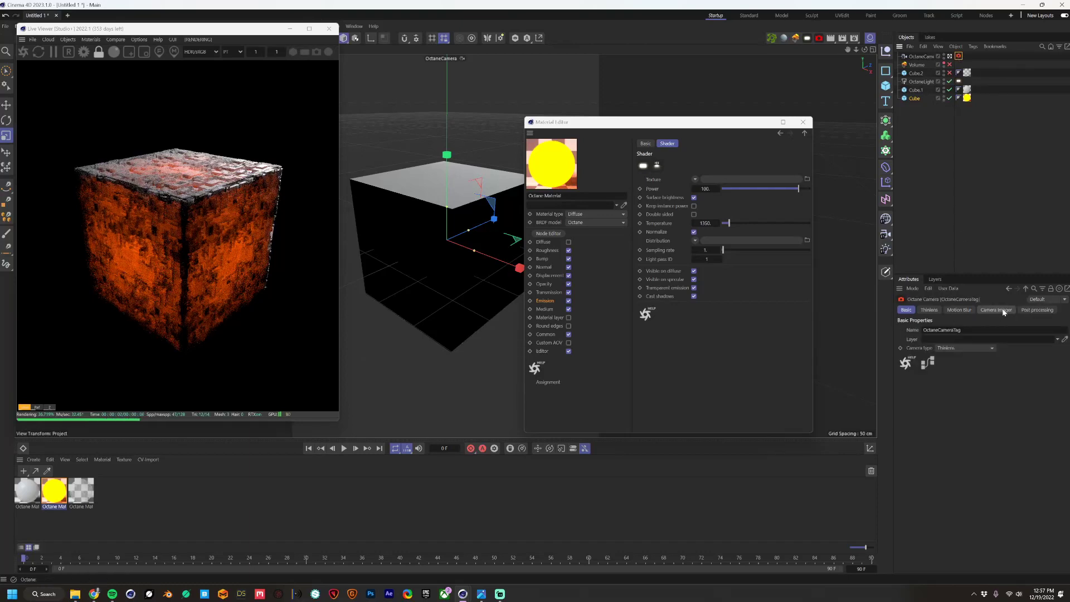
pyautogui.click(984, 311)
pyautogui.click(957, 337)
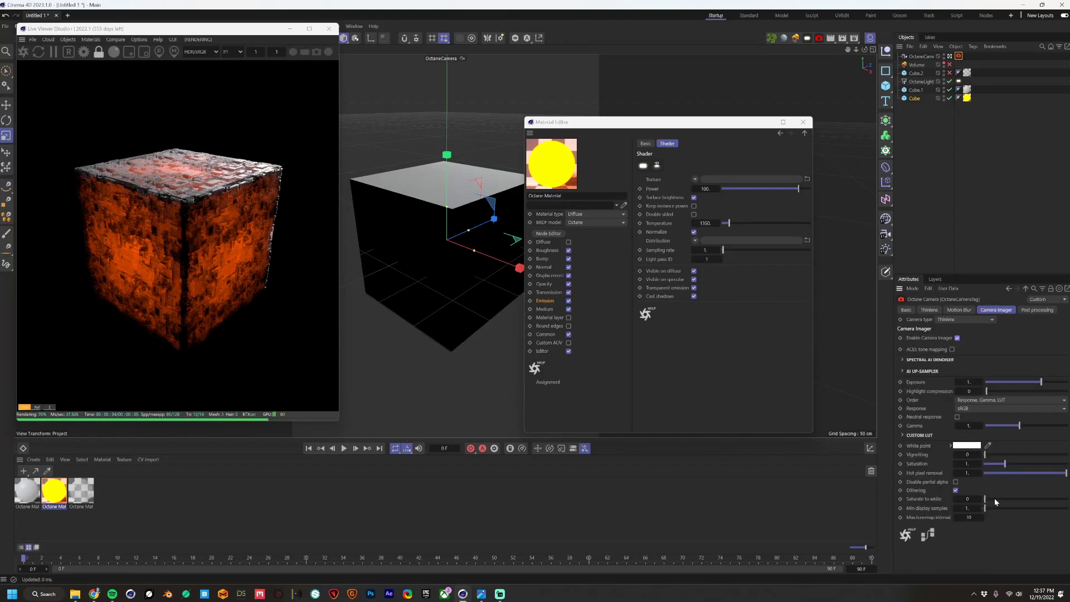
pyautogui.moveTo(984, 498); pyautogui.dragTo(1066, 498)
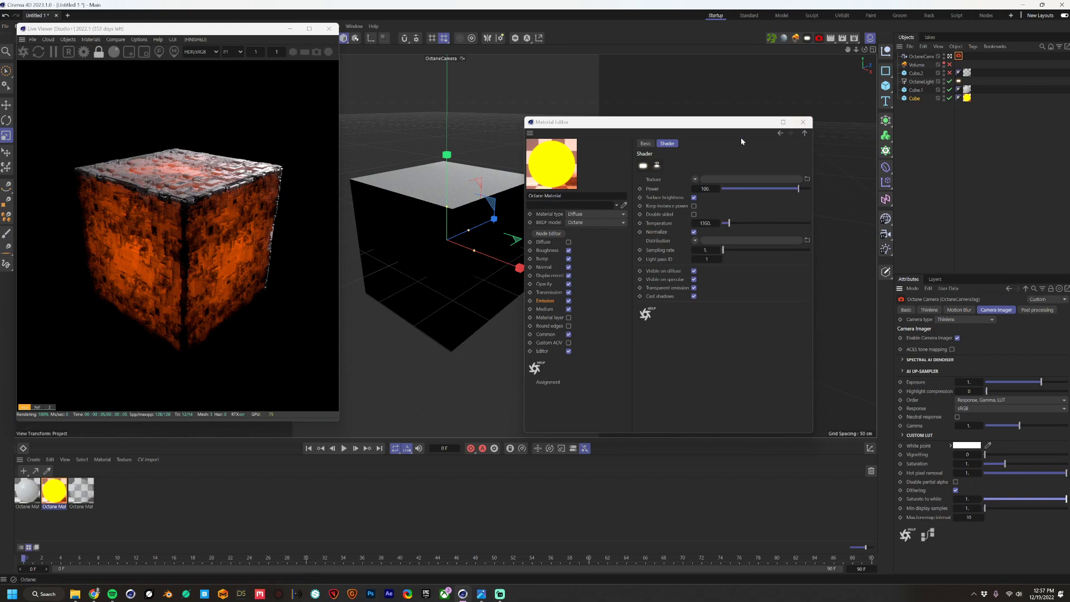
# - Scale the inner glowing Cube up to test Saturate to white, then shrink it uniformly to sit slightly deeper inside the shell
pyautogui.moveTo(463, 112); pyautogui.dragTo(544, 65)
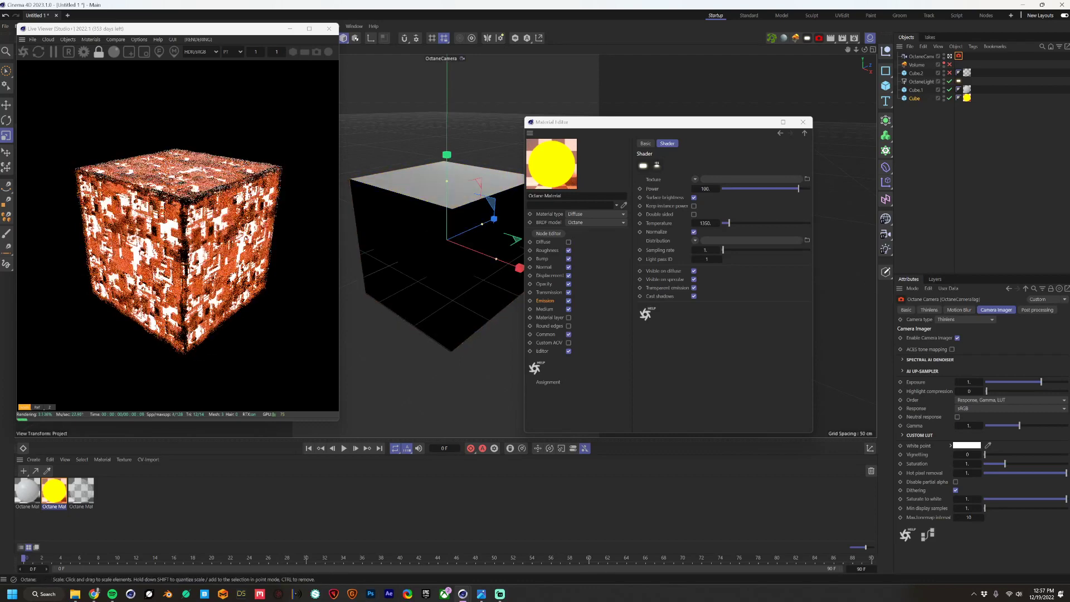
pyautogui.moveTo(1064, 499); pyautogui.dragTo(935, 506)
pyautogui.hotkey('ctrl', 'z')
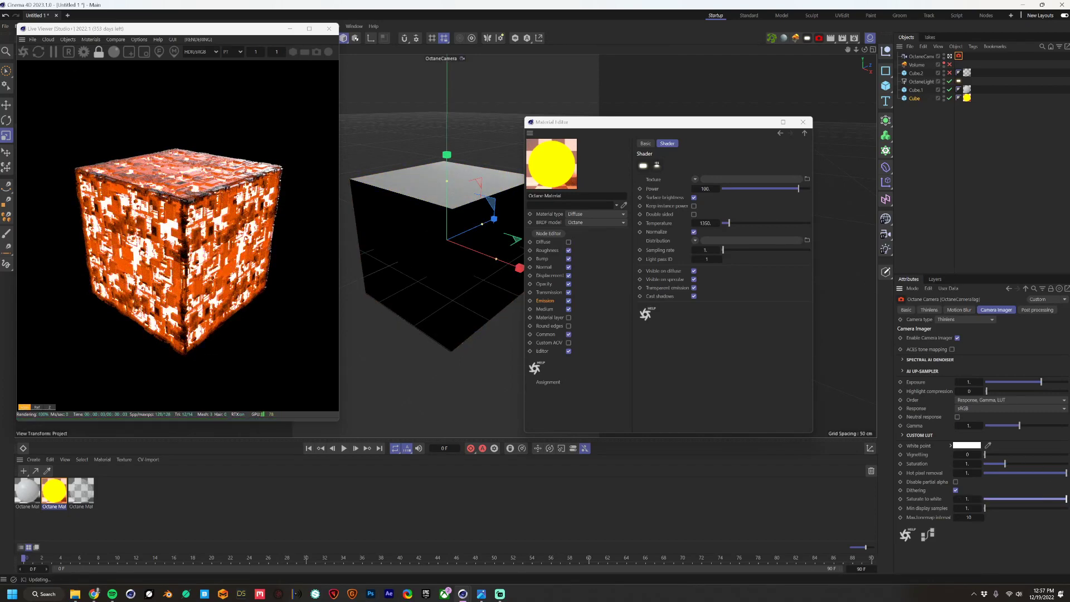
pyautogui.moveTo(495, 132); pyautogui.dragTo(378, 212)
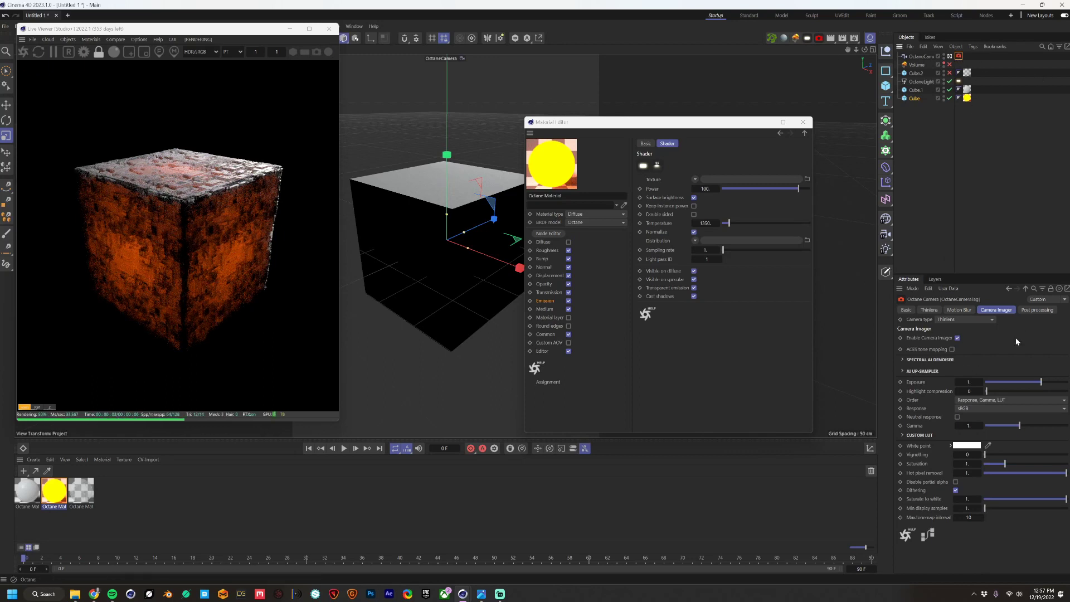
# - Enable the Octane camera's post processing, with bloom power about 116 and spectral intensity about 0.72
pyautogui.click(1037, 309)
pyautogui.click(925, 338)
pyautogui.moveTo(1028, 347); pyautogui.dragTo(1053, 343)
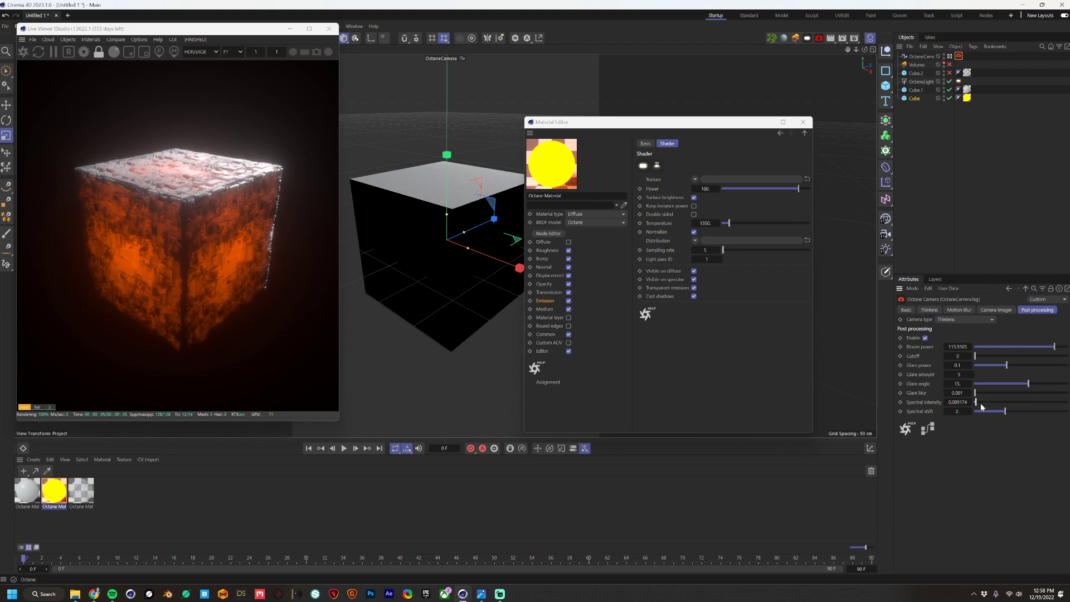
pyautogui.moveTo(1007, 403); pyautogui.dragTo(961, 408)
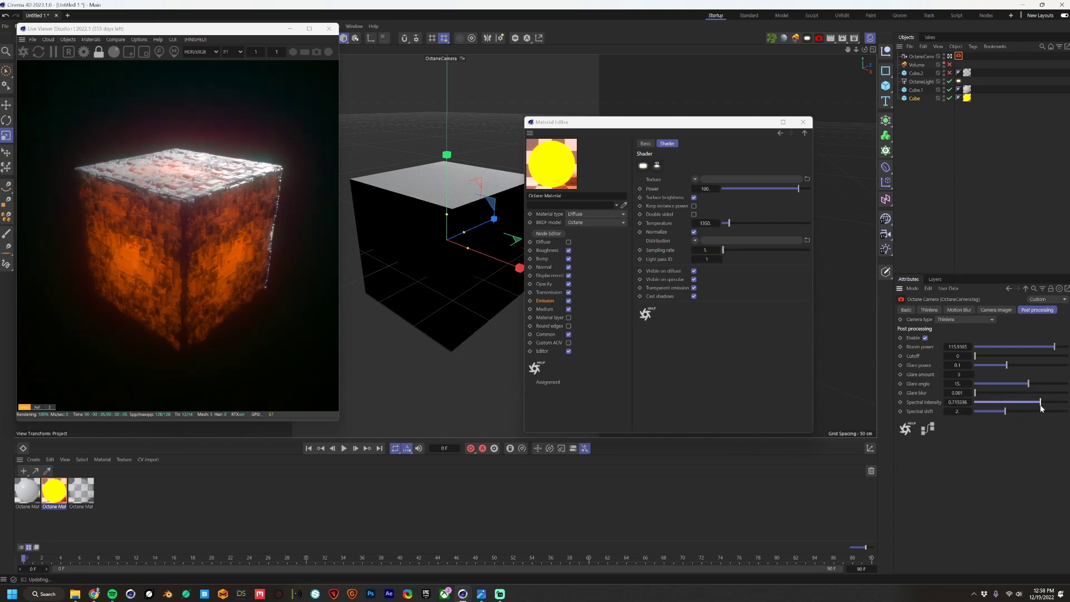